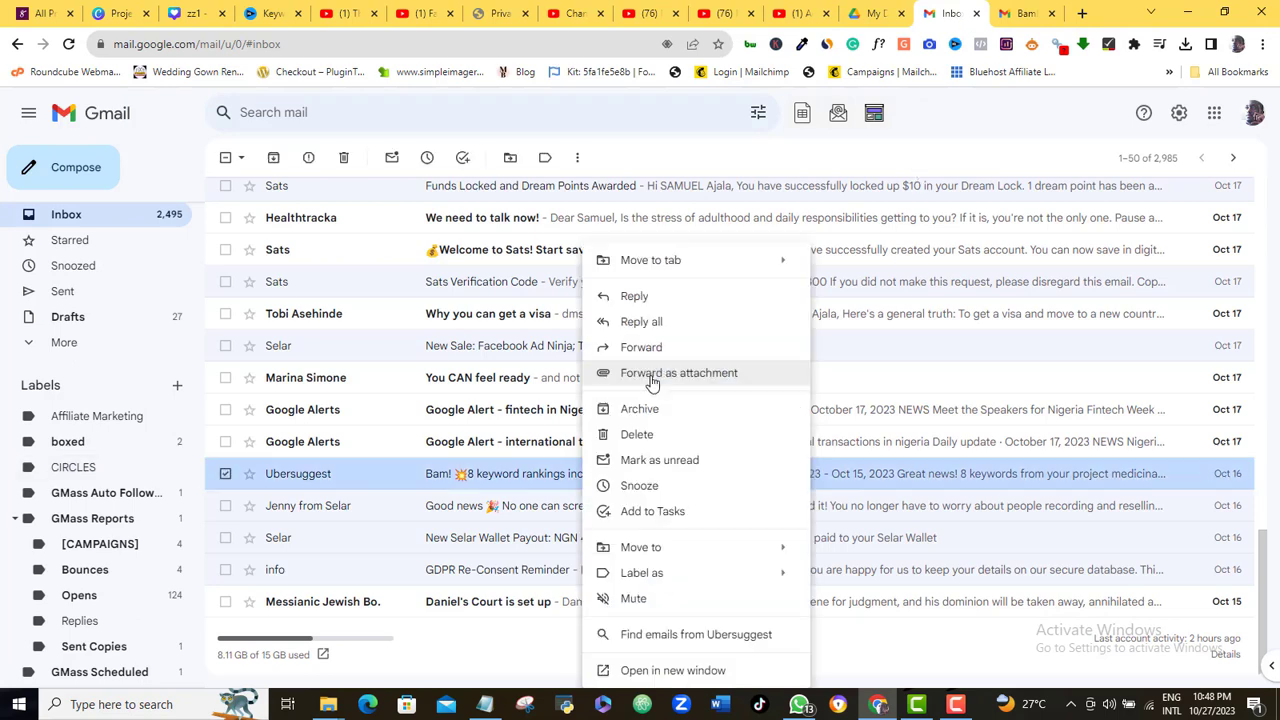
Open the Ubersuggest email about 8 keyword rankings increased for medicinalfood.com.ng and review its keyword ranking list.
{"action": "left_click", "coordinate": [520, 477]}
{"action": "scroll", "coordinate": [1262, 318], "scroll_direction": "down", "scroll_amount": 1}
{"action": "scroll", "coordinate": [1262, 318], "scroll_direction": "down", "scroll_amount": 3}
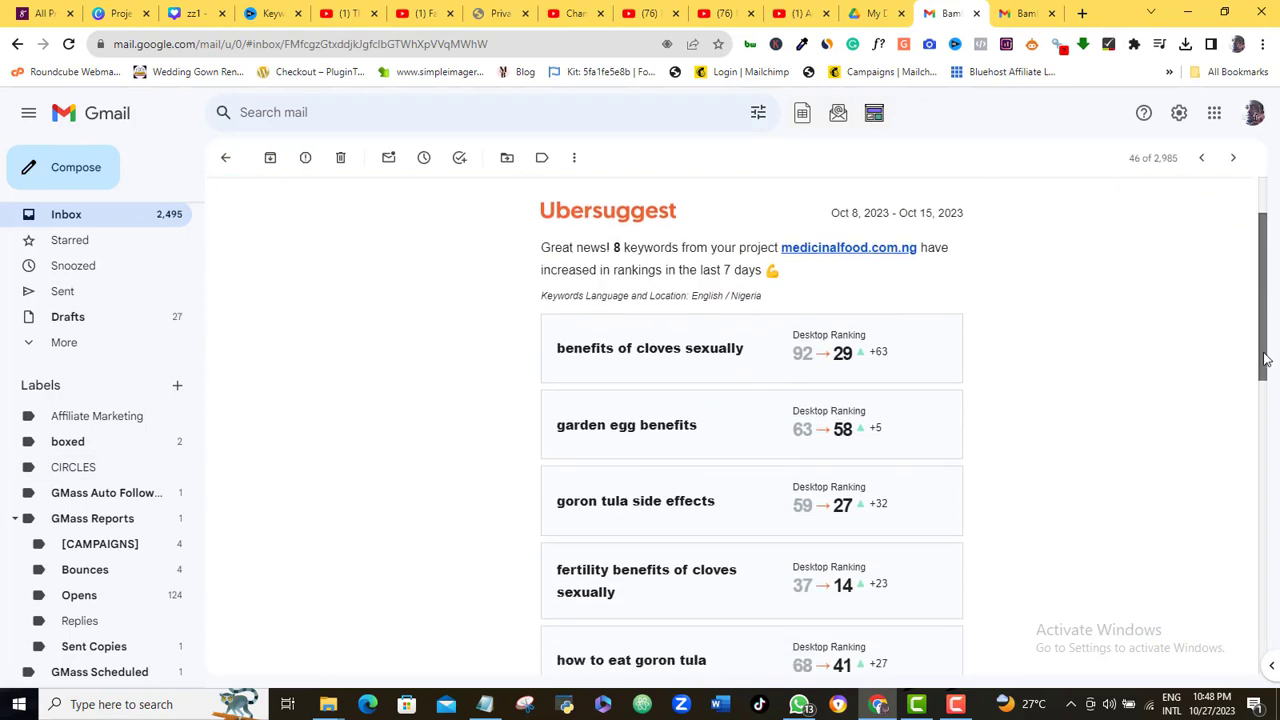
{"action": "scroll", "coordinate": [1095, 538], "scroll_direction": "up", "scroll_amount": 3}
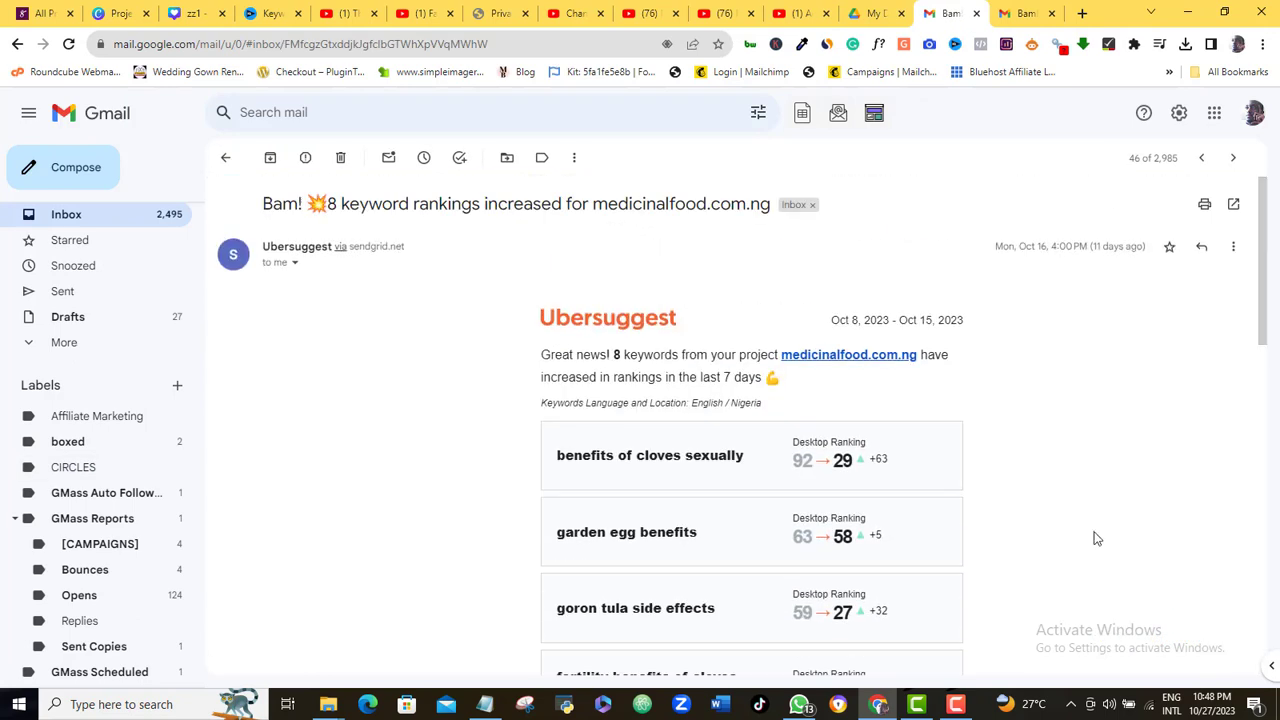
Return to the inbox and view the Ubersuggest email about medicinalfood.com.ng's new keyword ranking on page #1.
{"action": "left_click", "coordinate": [17, 44]}
{"action": "left_click", "coordinate": [537, 430]}
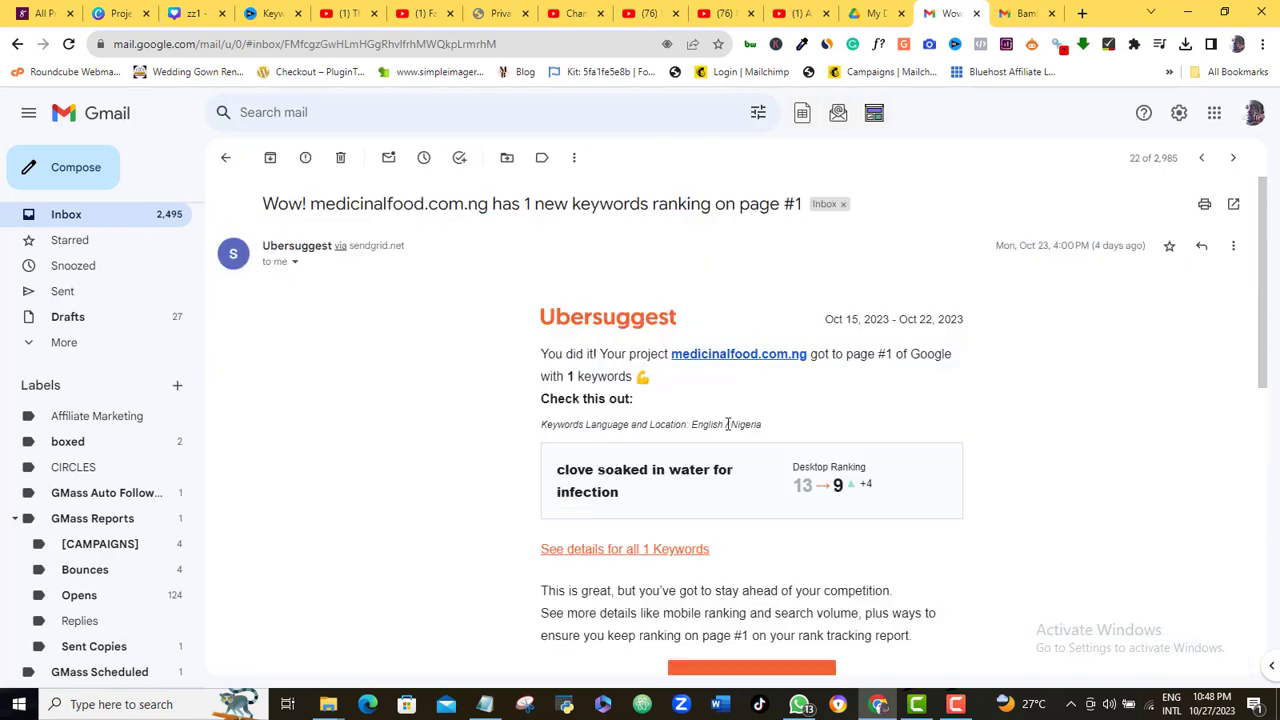
{"action": "scroll", "coordinate": [1240, 337], "scroll_direction": "down", "scroll_amount": 1}
{"action": "scroll", "coordinate": [1268, 345], "scroll_direction": "up", "scroll_amount": 1}
{"action": "left_click", "coordinate": [956, 704]}
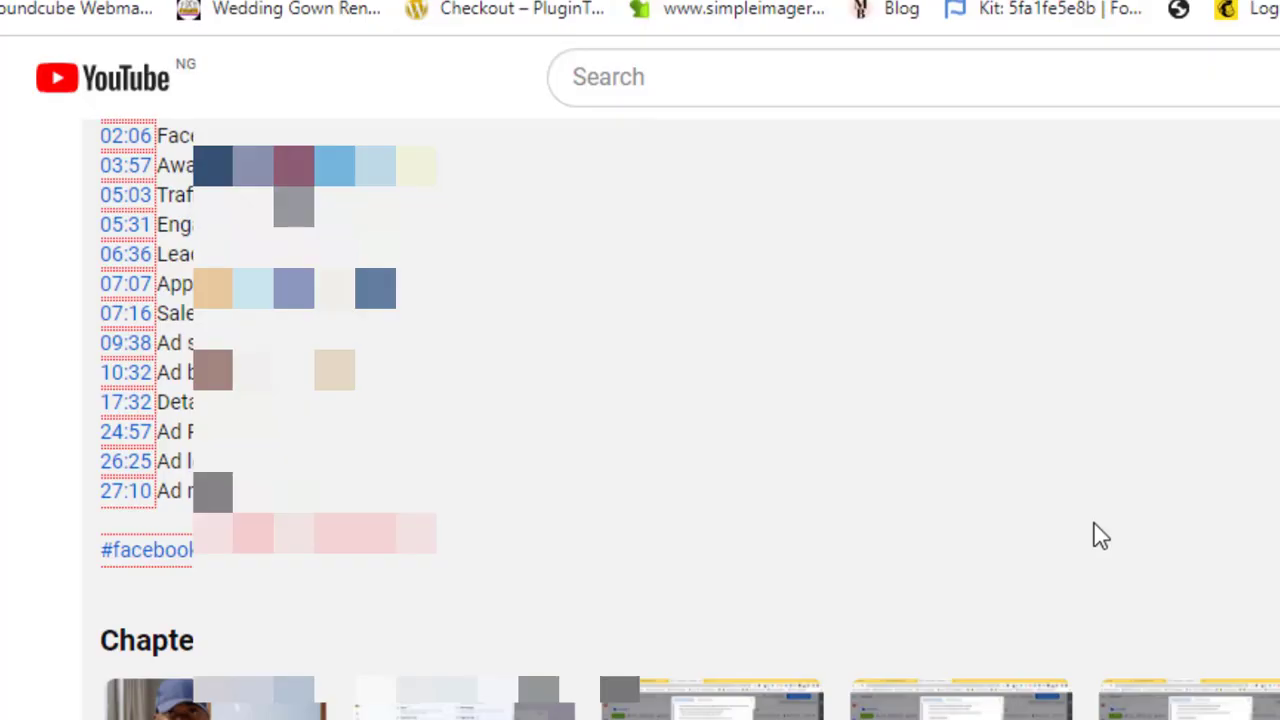
{"action": "scroll", "coordinate": [640, 400], "scroll_direction": "up", "scroll_amount": 2}
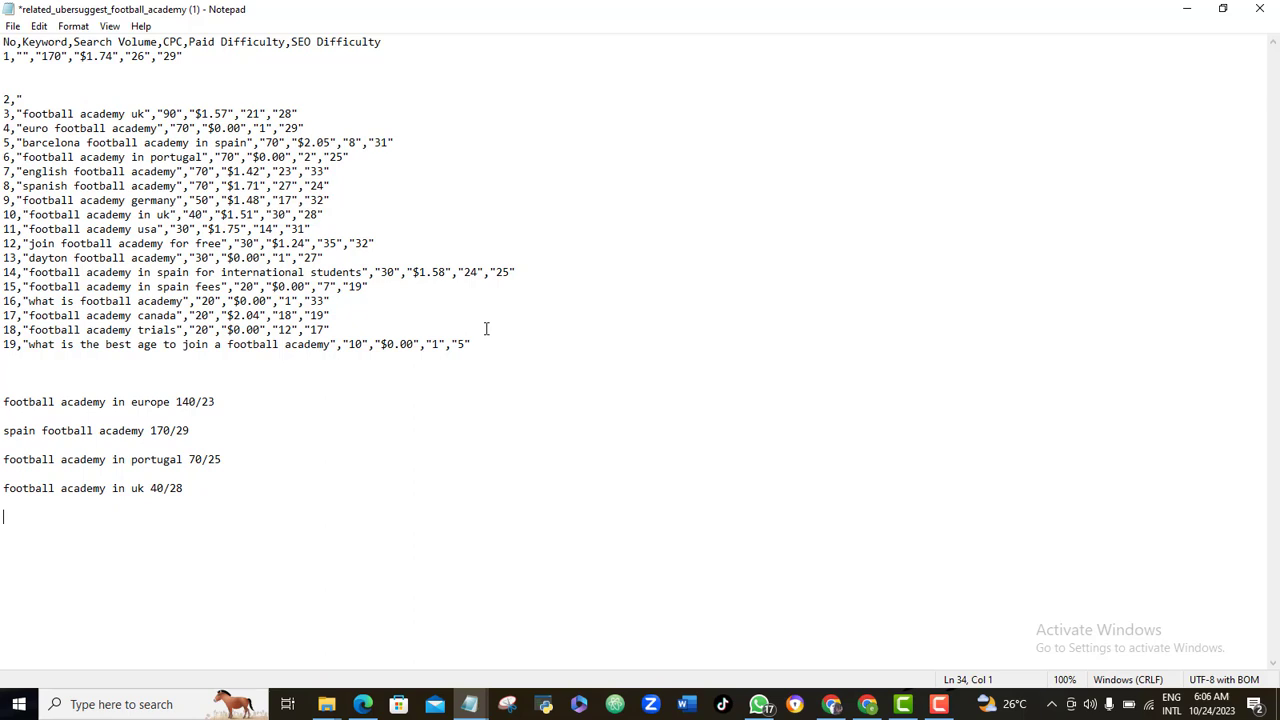
Switch to Ubersuggest in the browser, remove the "football academy in uk" keyword, and search keyword ideas for the website goal.com.
{"action": "left_click", "coordinate": [830, 705]}
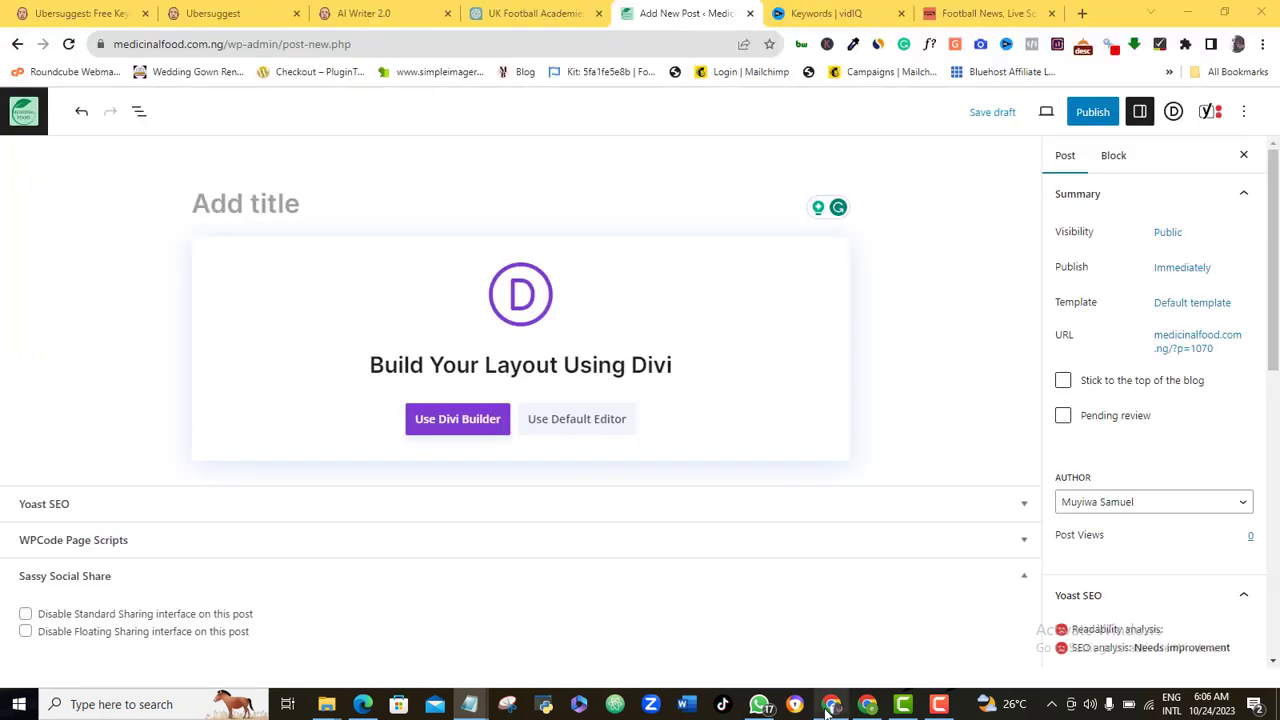
{"action": "left_click", "coordinate": [240, 10]}
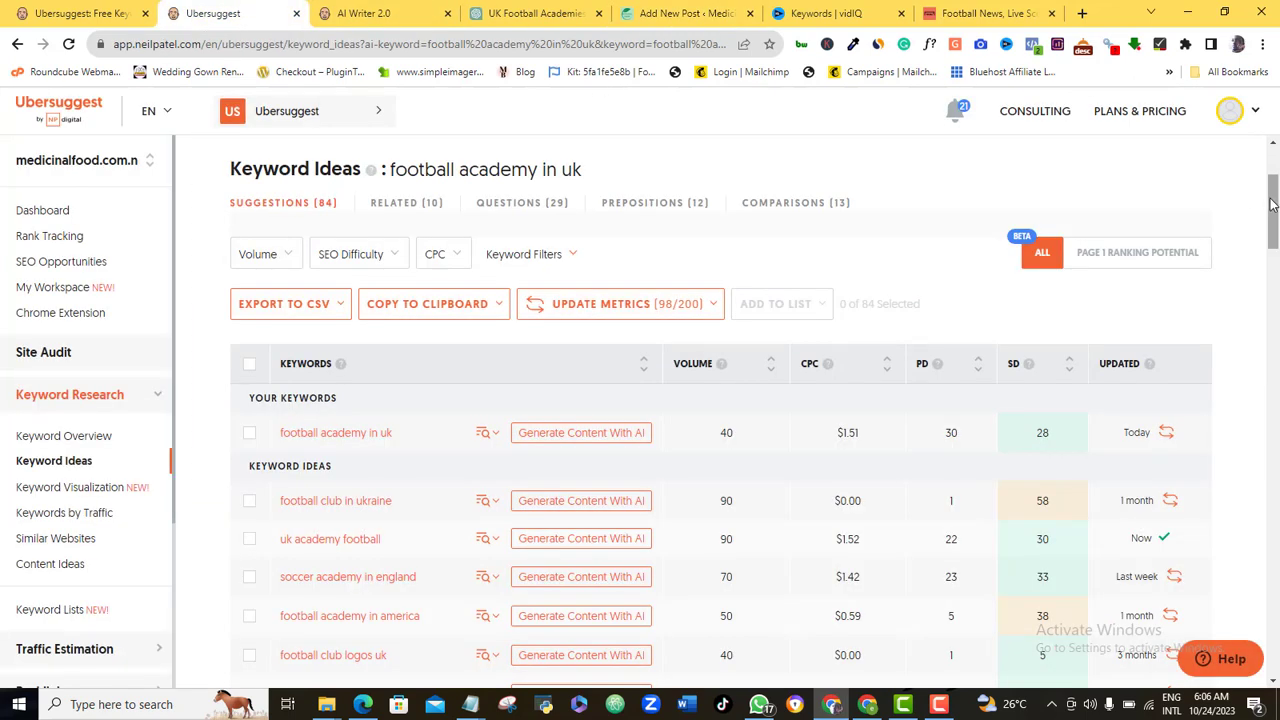
{"action": "left_click_drag", "start_coordinate": [1272, 204], "coordinate": [1267, 188]}
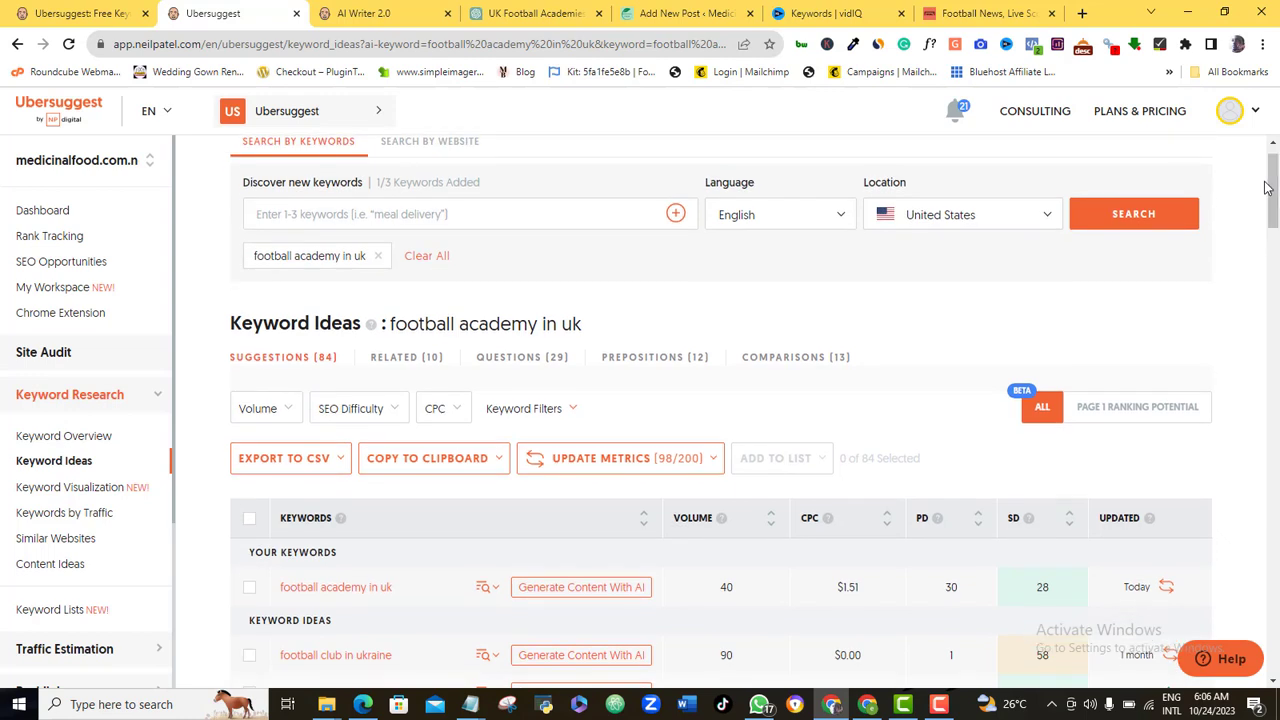
{"action": "left_click", "coordinate": [383, 258]}
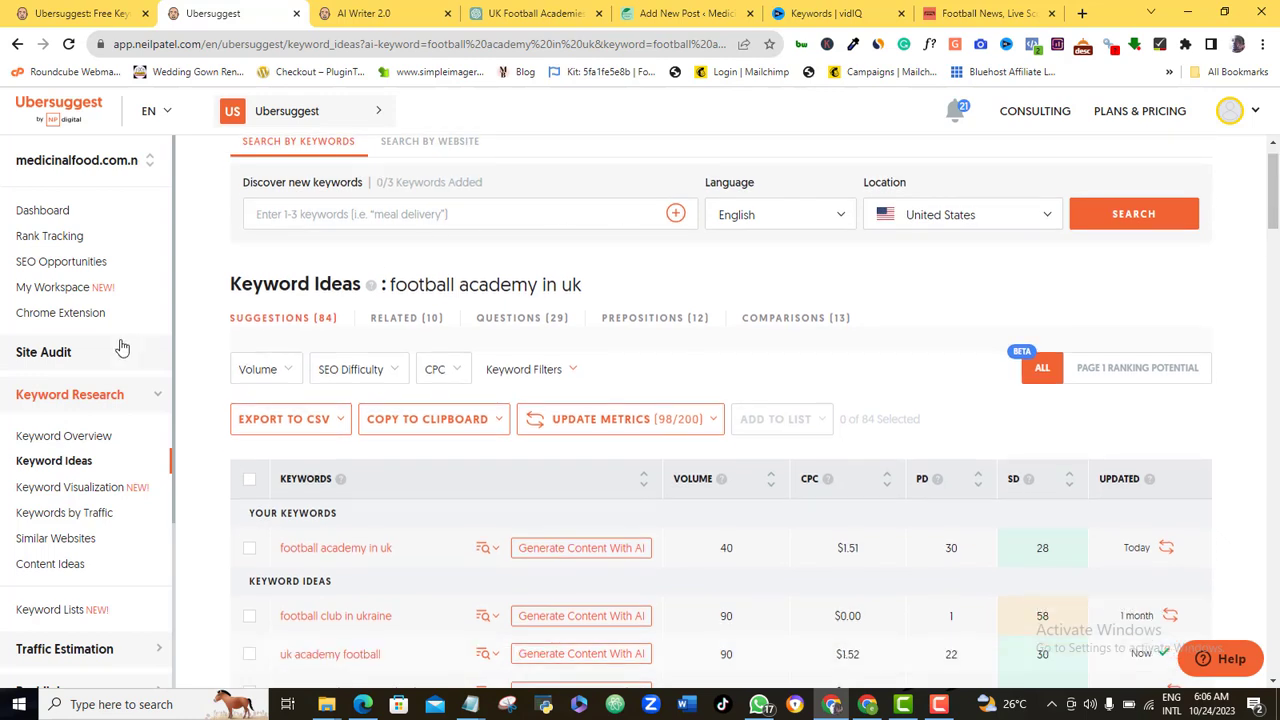
{"action": "left_click", "coordinate": [425, 145]}
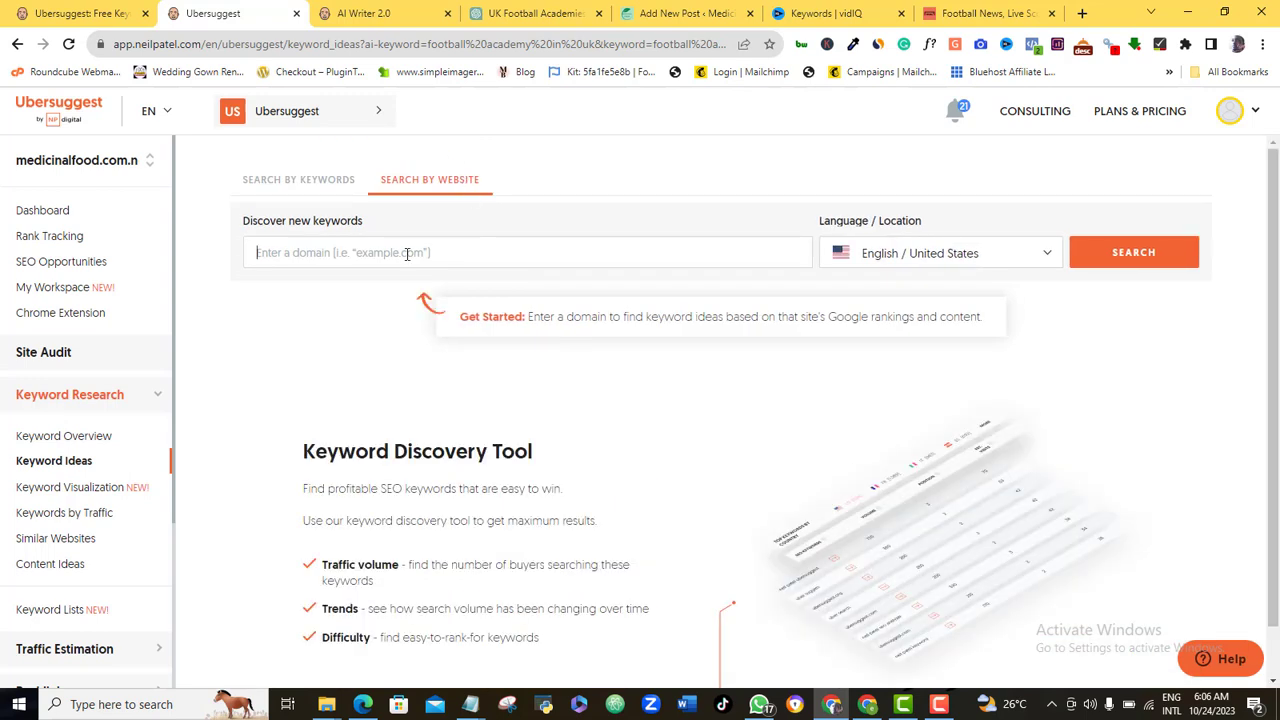
{"action": "type", "text": "goal.com"}
{"action": "left_click", "coordinate": [1143, 255]}
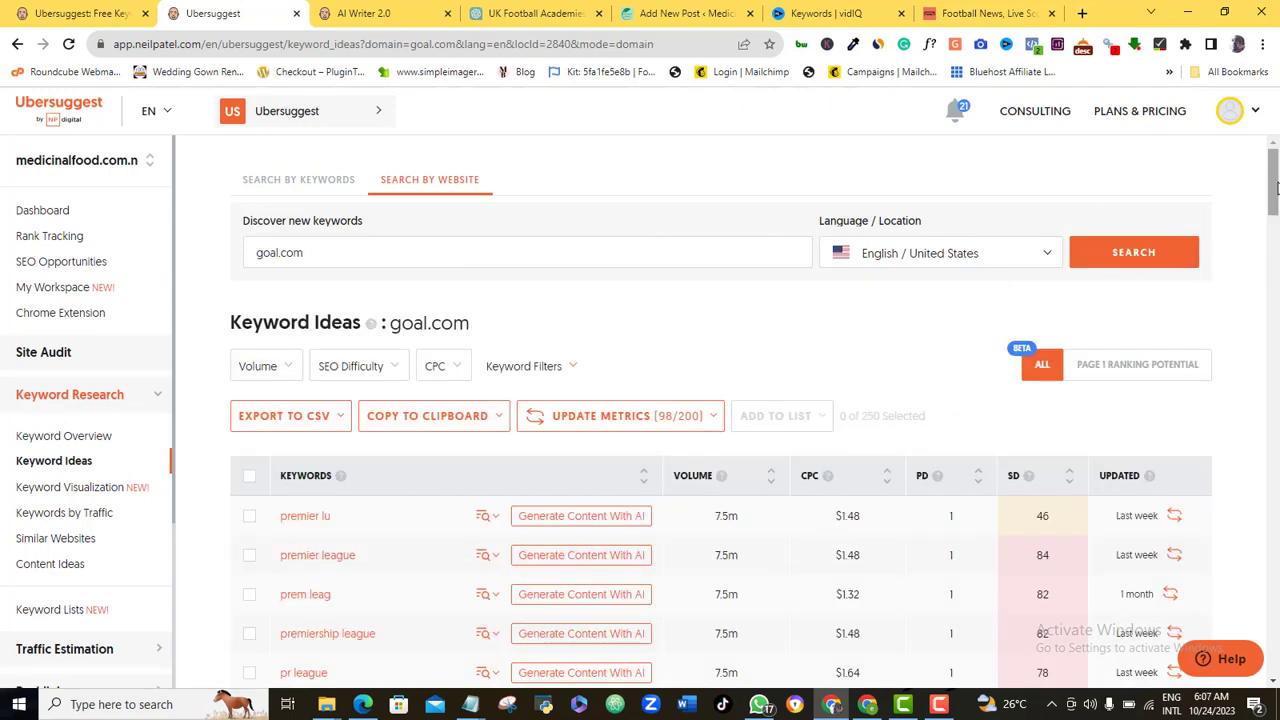
Filter the goal.com keyword ideas to the easy SEO difficulty range of 0 - 35 and review them.
{"action": "scroll", "coordinate": [1275, 240], "scroll_direction": "down", "scroll_amount": 3}
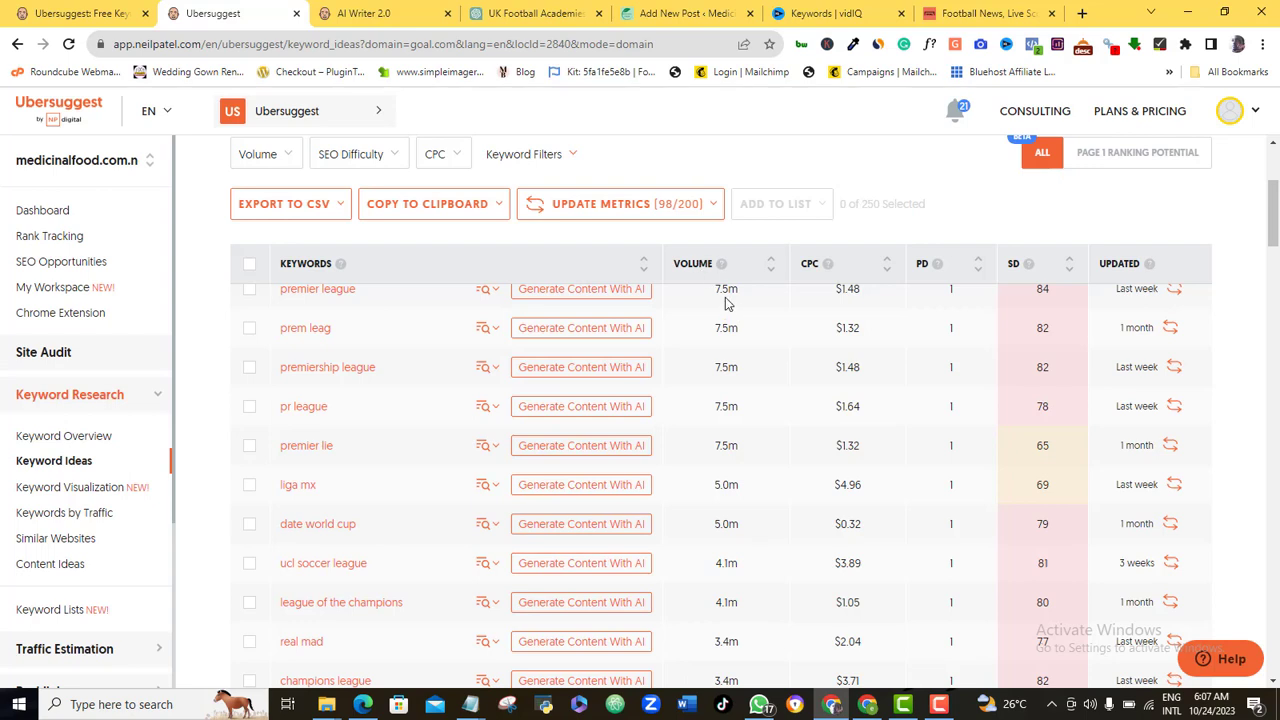
{"action": "mouse_move", "coordinate": [1275, 234]}
{"action": "left_mouse_down"}
{"action": "mouse_move", "coordinate": [1274, 271]}
{"action": "mouse_move", "coordinate": [1272, 234]}
{"action": "left_mouse_up"}
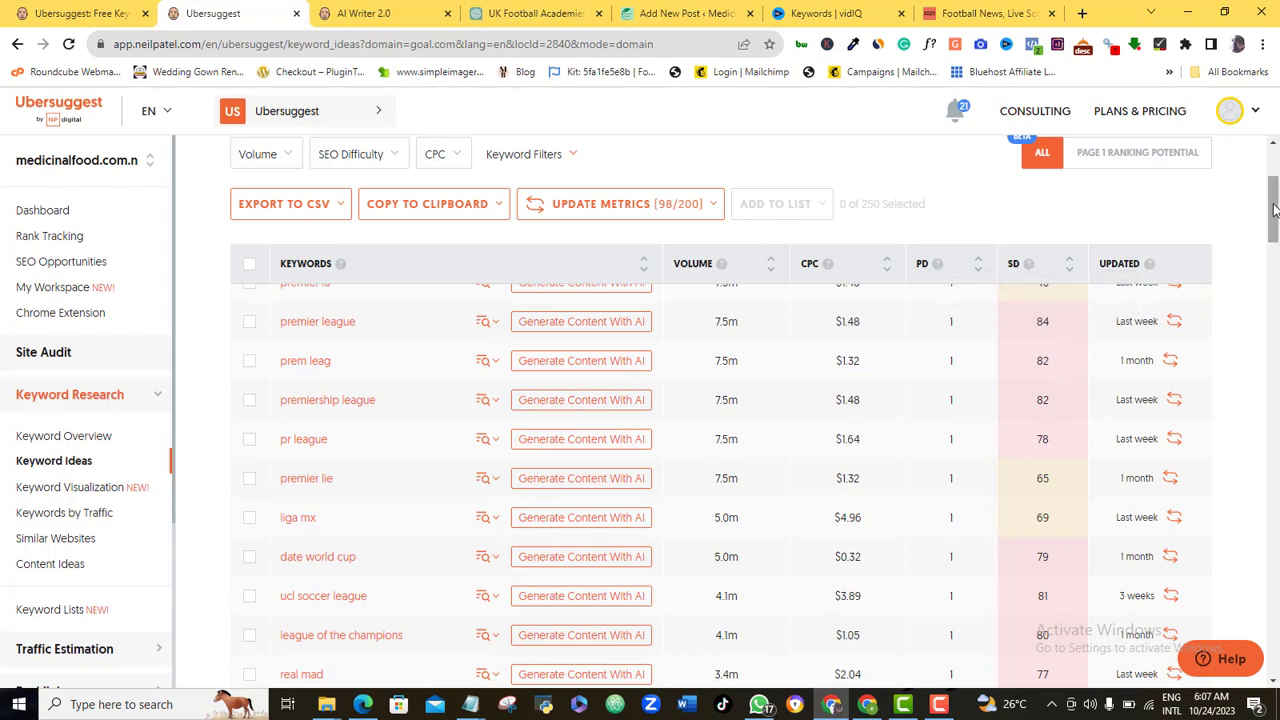
{"action": "left_click_drag", "start_coordinate": [1273, 208], "coordinate": [1273, 197]}
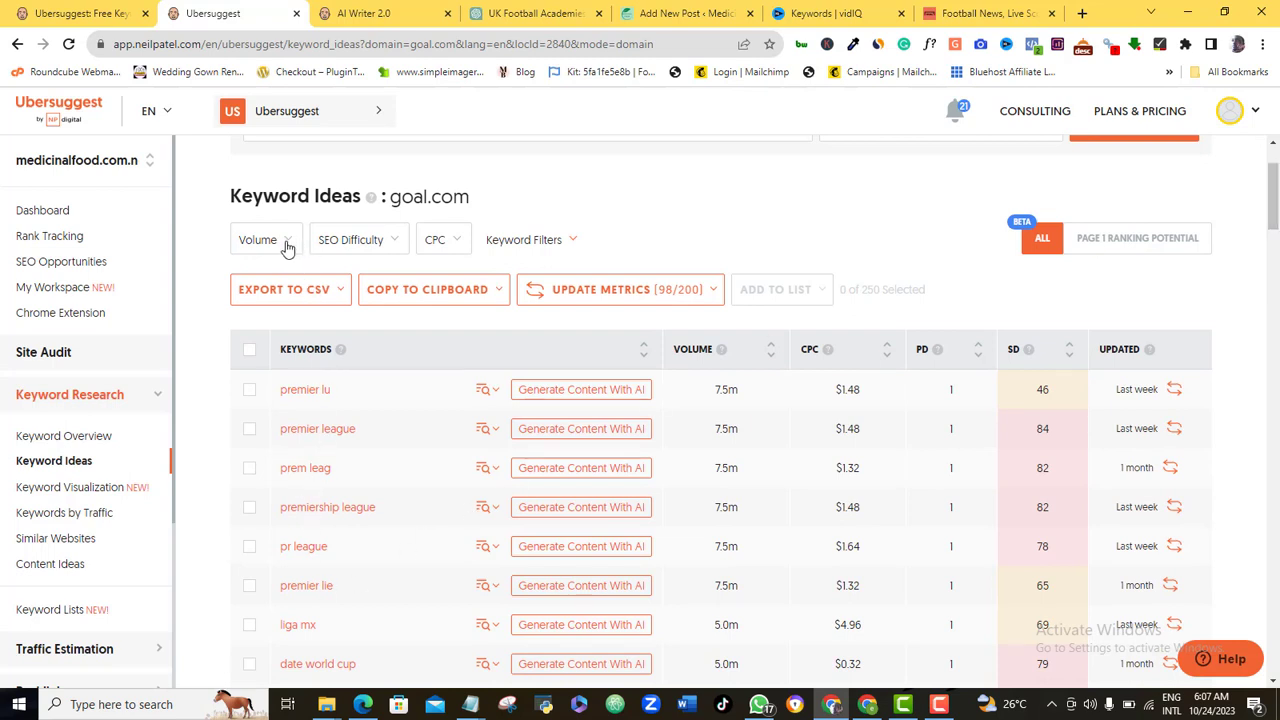
{"action": "left_click", "coordinate": [395, 243]}
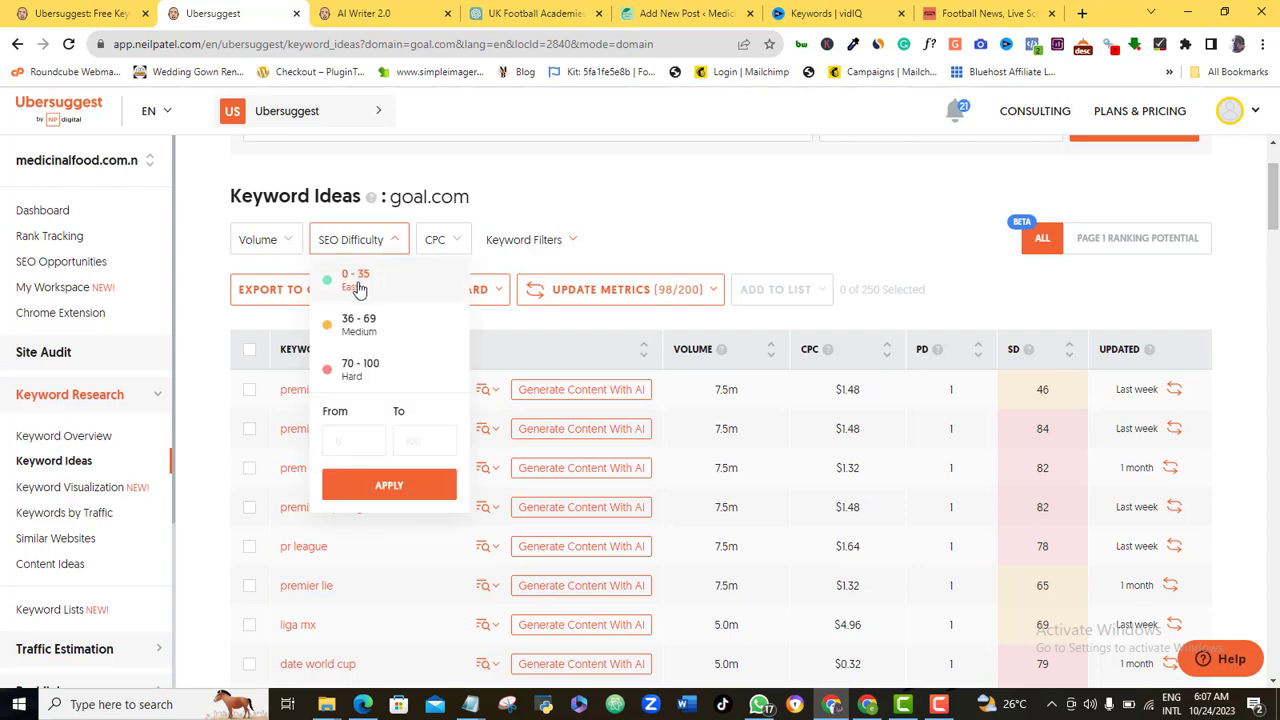
{"action": "left_click", "coordinate": [357, 280]}
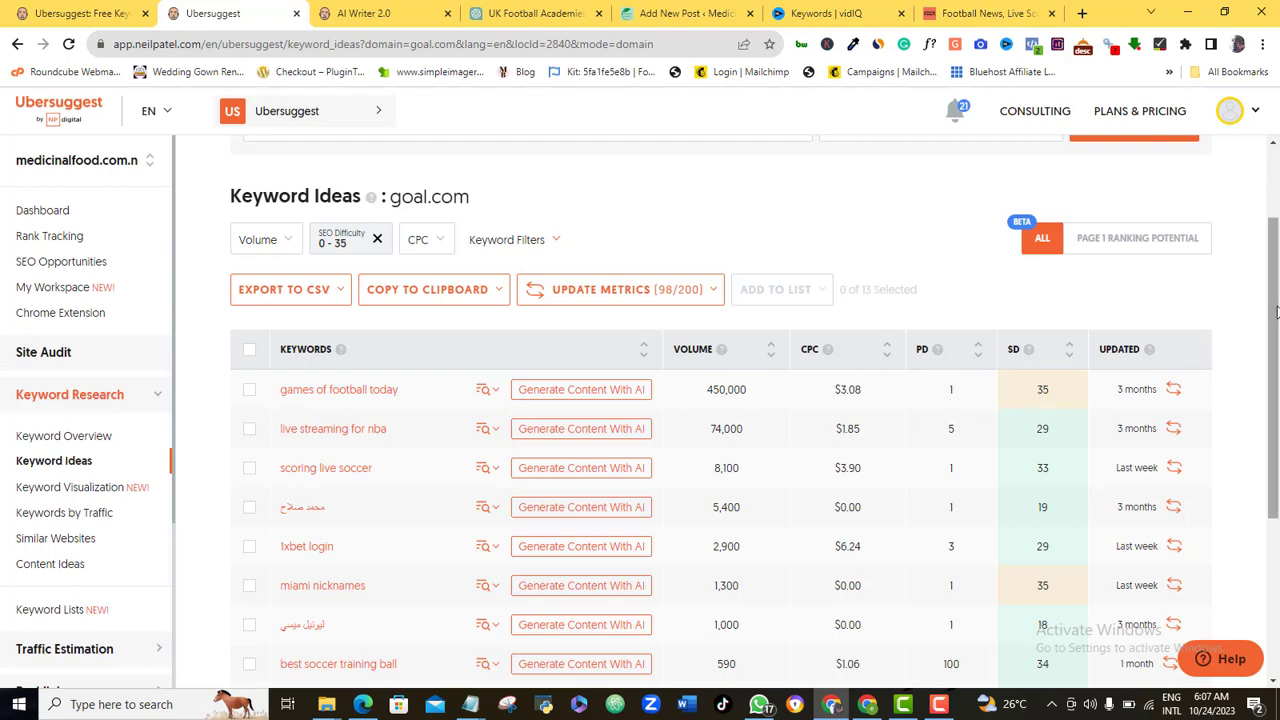
{"action": "left_click_drag", "start_coordinate": [1274, 313], "coordinate": [1275, 355]}
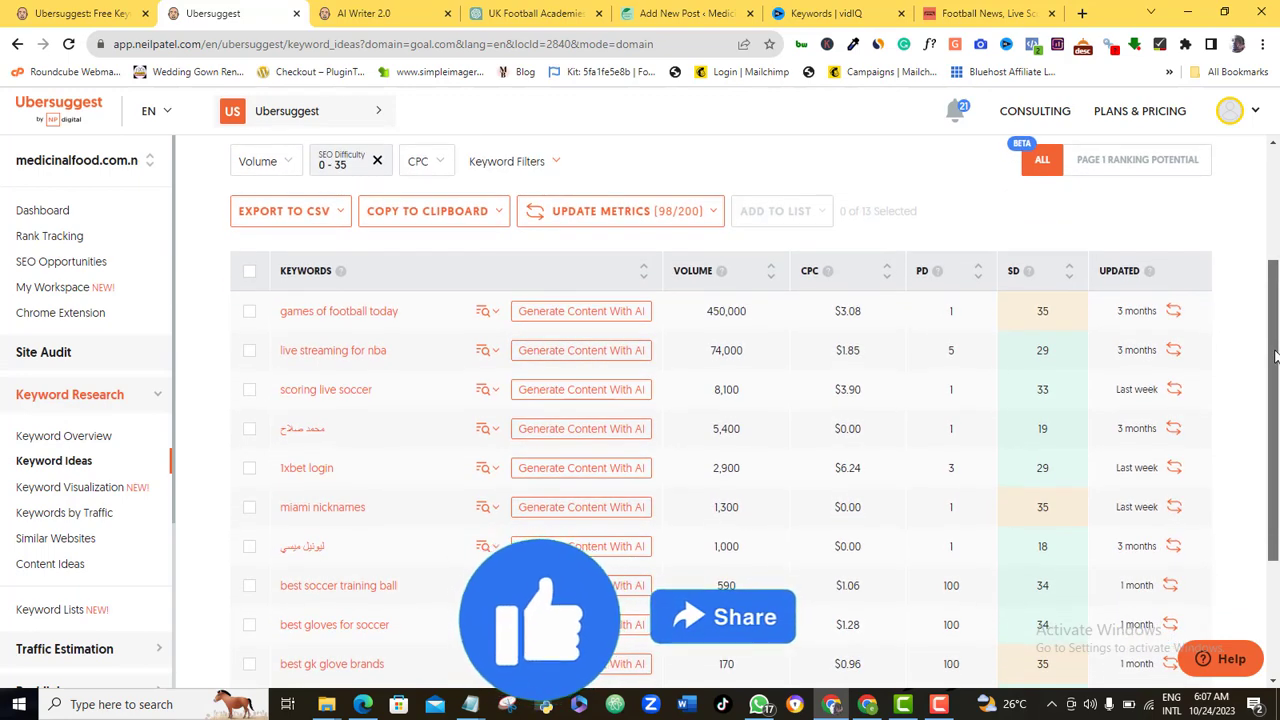
Switch to the Notepad keyword list and examine the keyword "football academy in europe" with its search volume and difficulty.
{"action": "mouse_move", "coordinate": [469, 706]}
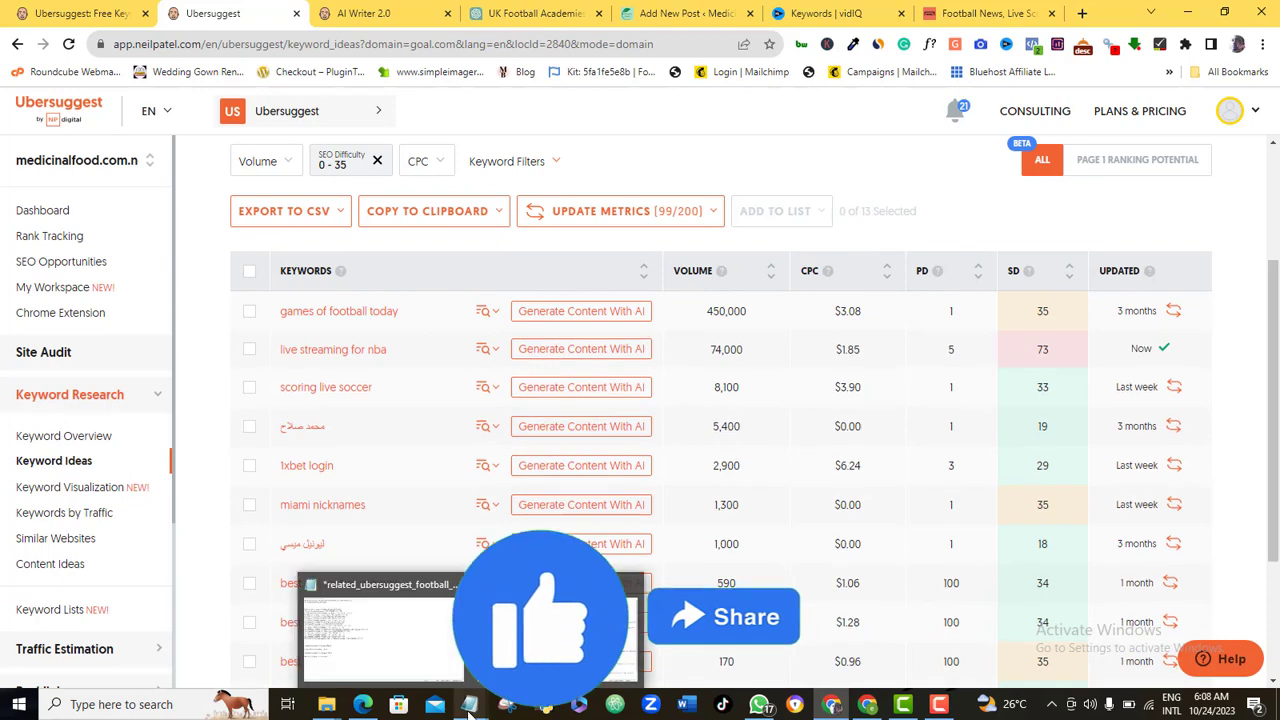
{"action": "left_click", "coordinate": [408, 660]}
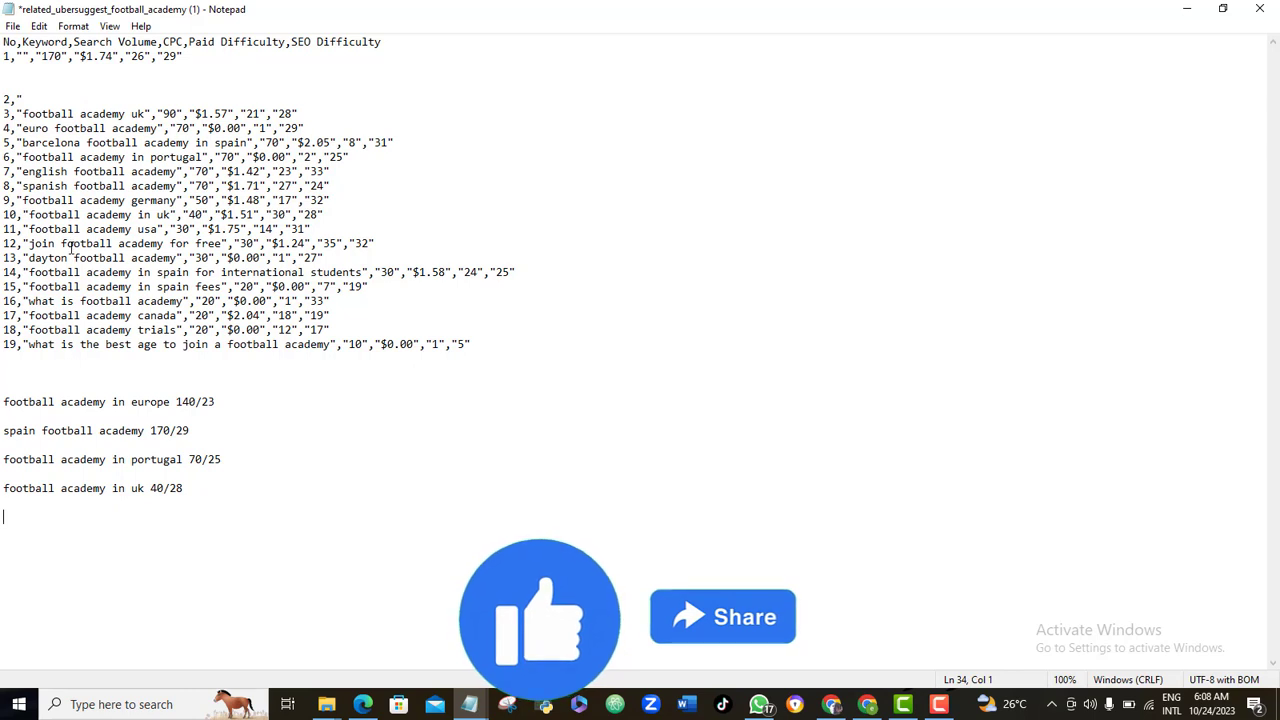
{"action": "left_click_drag", "start_coordinate": [4, 401], "coordinate": [172, 403]}
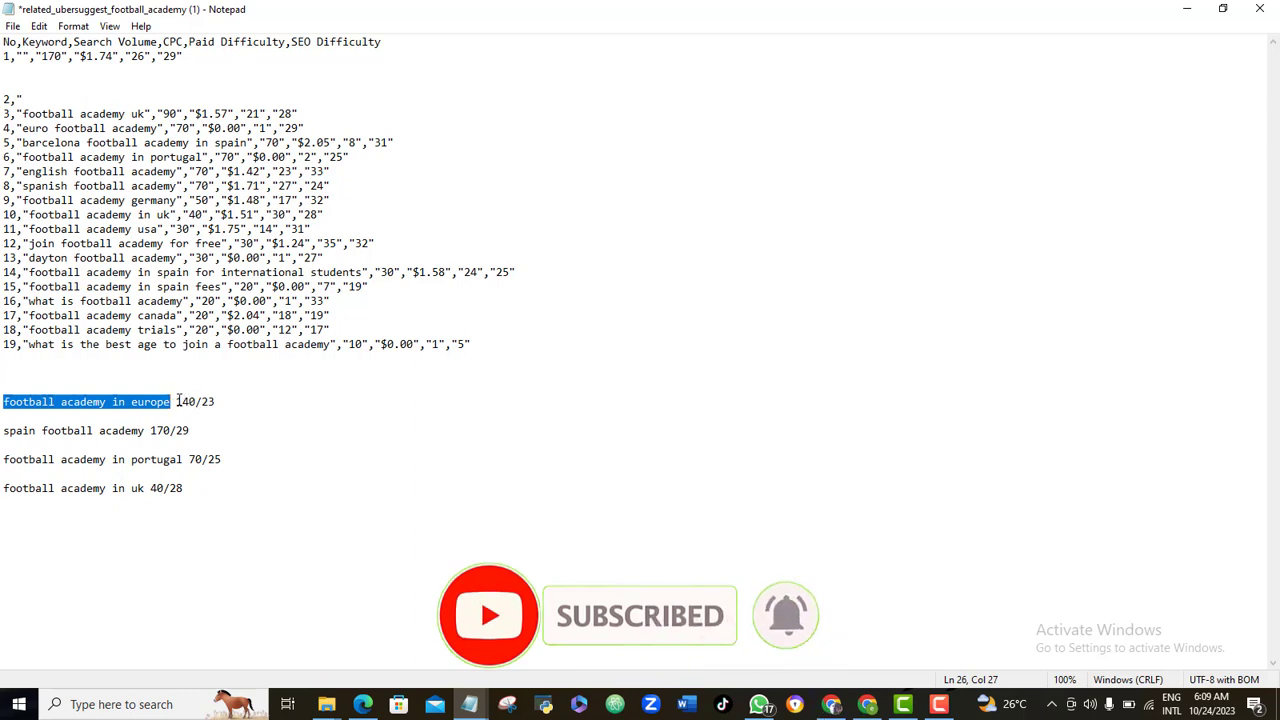
{"action": "left_click_drag", "start_coordinate": [176, 401], "coordinate": [197, 401]}
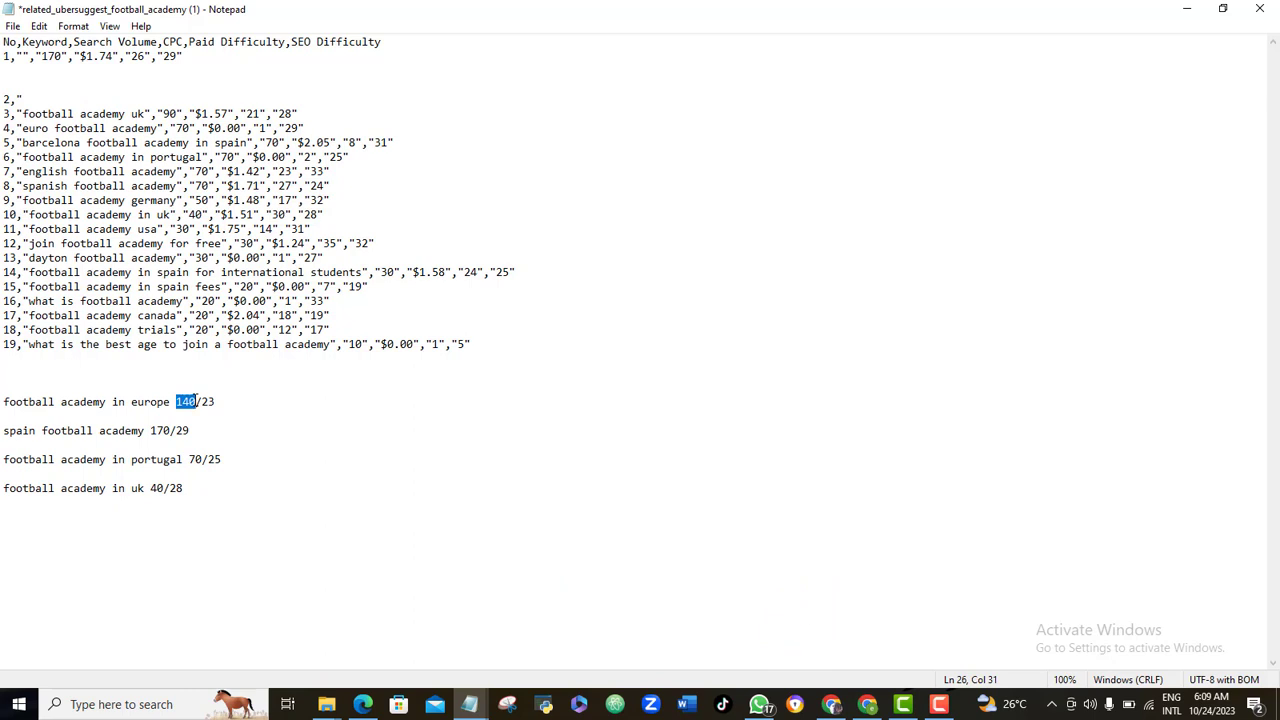
{"action": "left_click", "coordinate": [219, 401]}
Switch to the Google Docs article about choosing the perfect football academy in Europe.
{"action": "left_click", "coordinate": [834, 703]}
{"action": "left_click", "coordinate": [868, 702]}
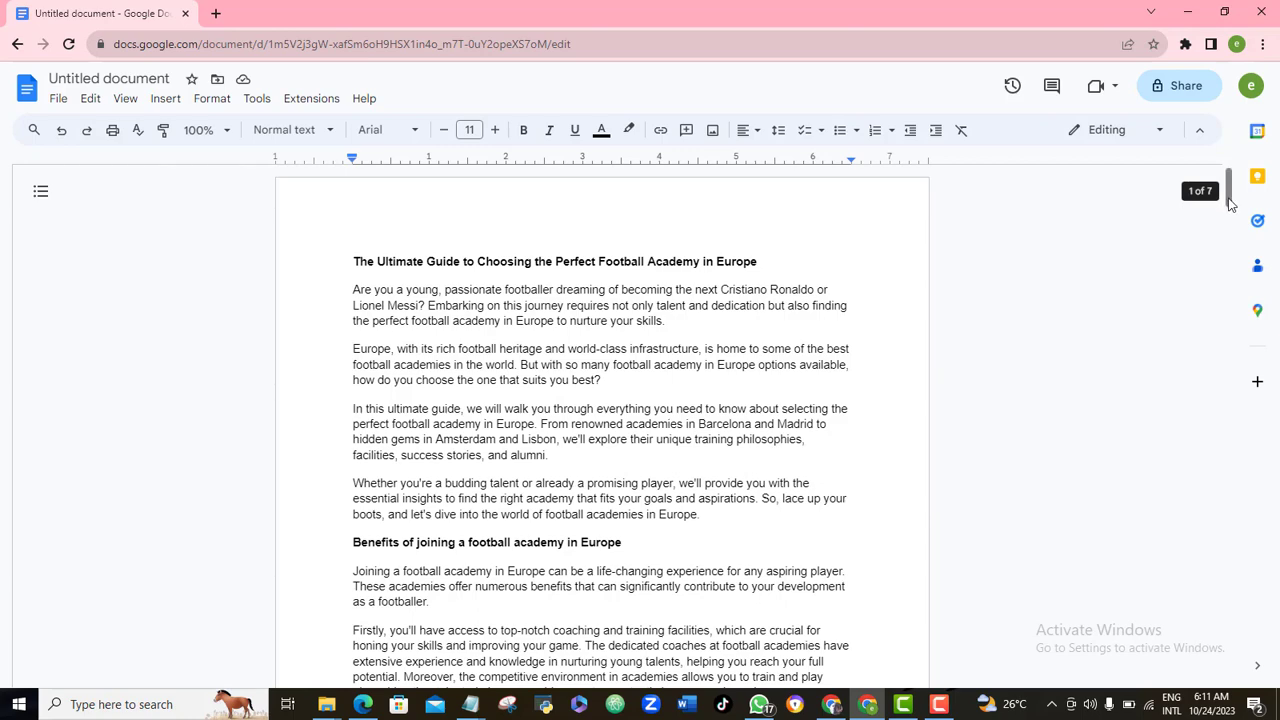
{"action": "left_click_drag", "start_coordinate": [1231, 205], "coordinate": [1231, 203]}
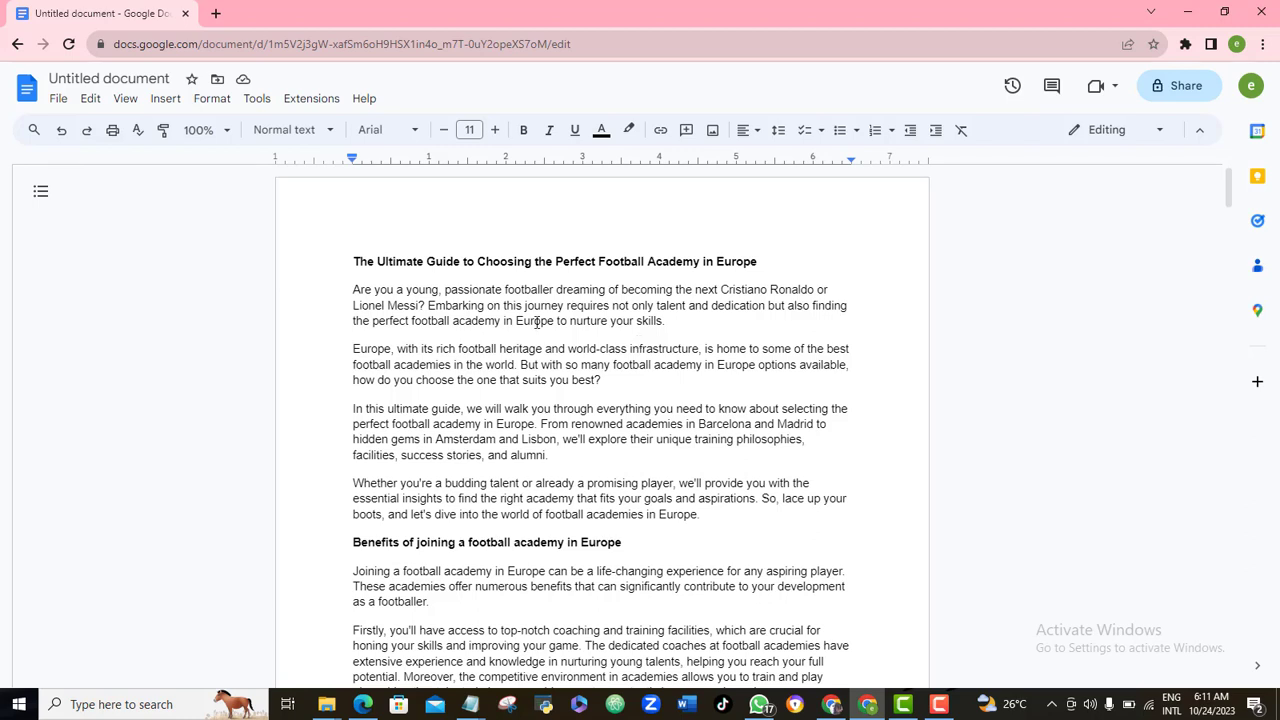
{"action": "left_click", "coordinate": [446, 305]}
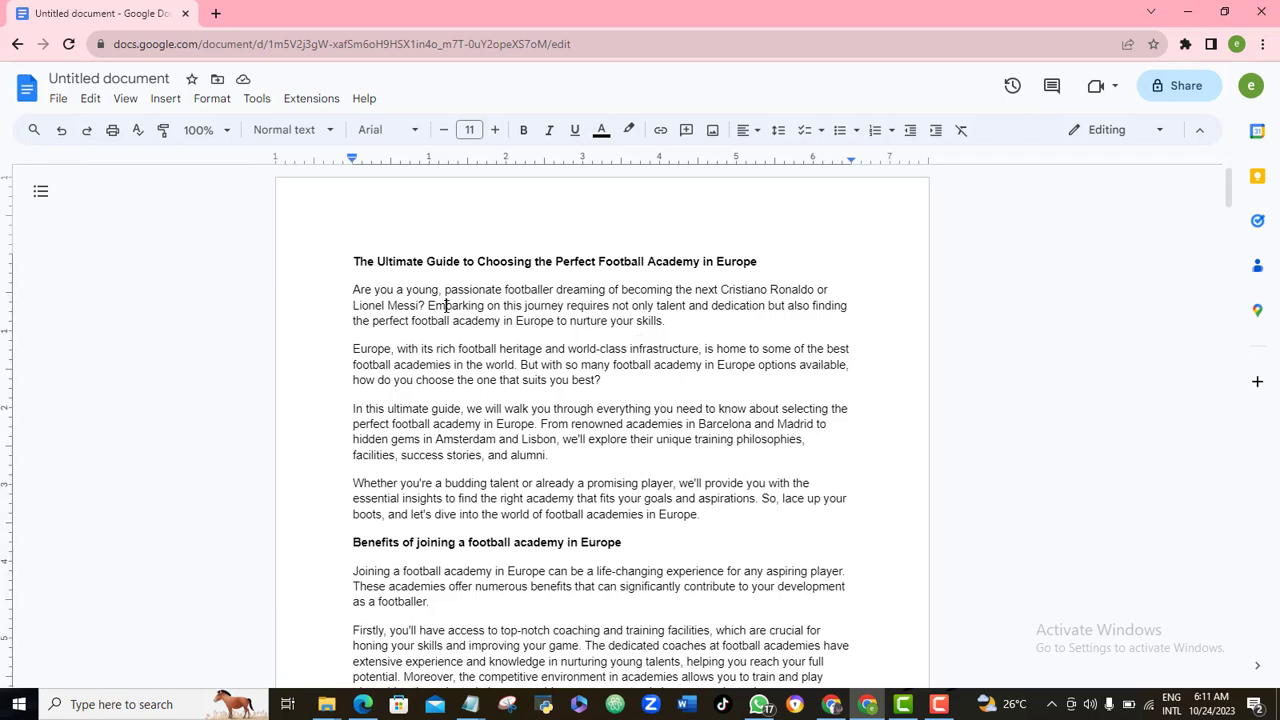
{"action": "key", "text": "ctrl+a"}
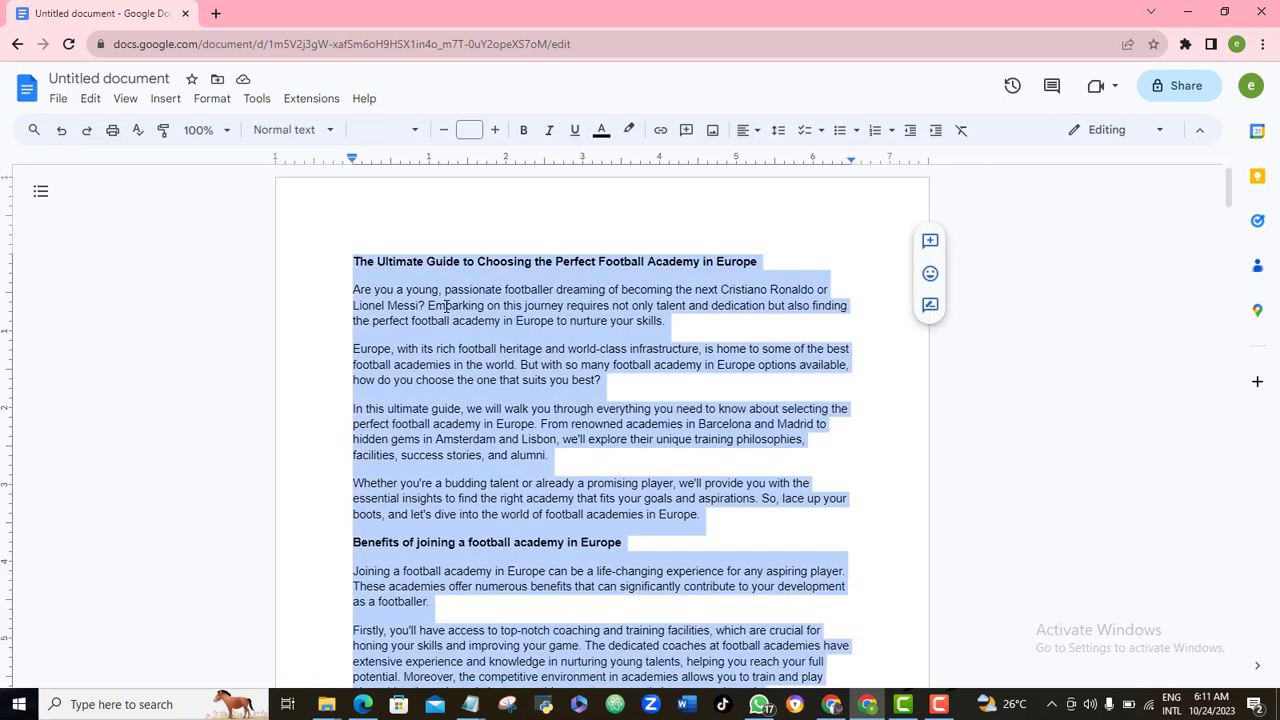
{"action": "key", "text": "alt+Tab"}
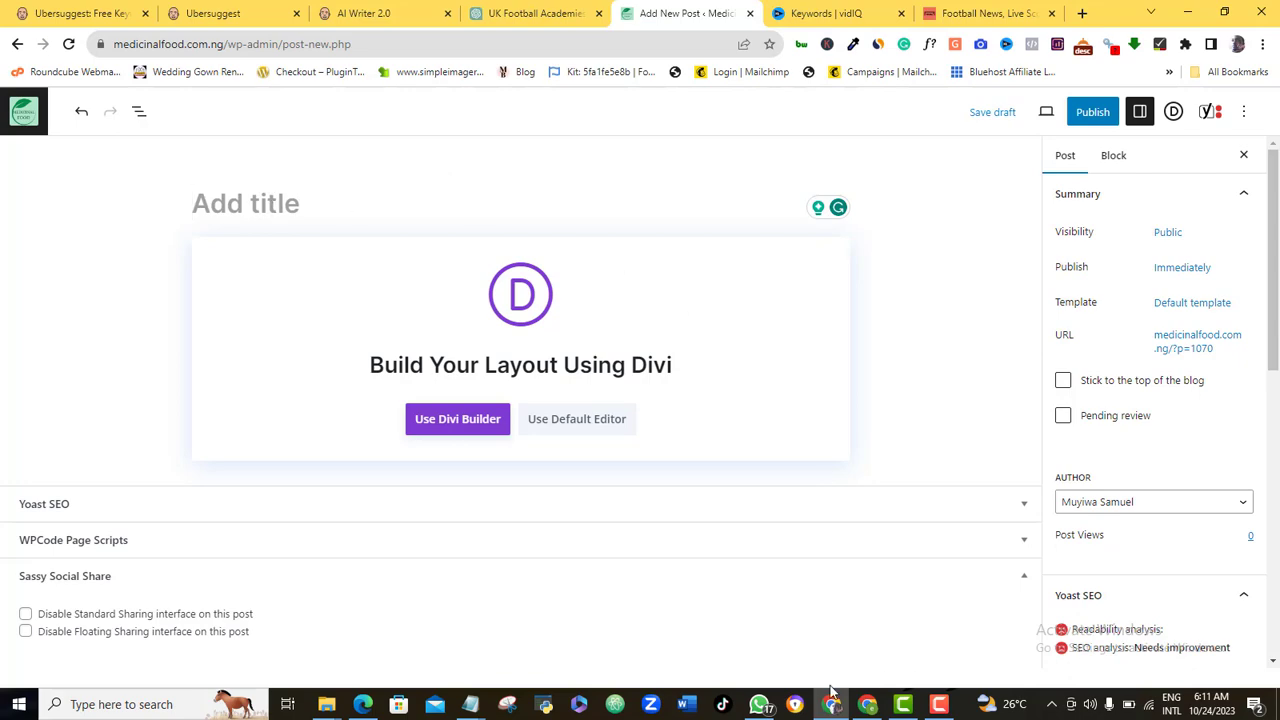
{"action": "left_click", "coordinate": [870, 625]}
{"action": "left_click", "coordinate": [673, 366]}
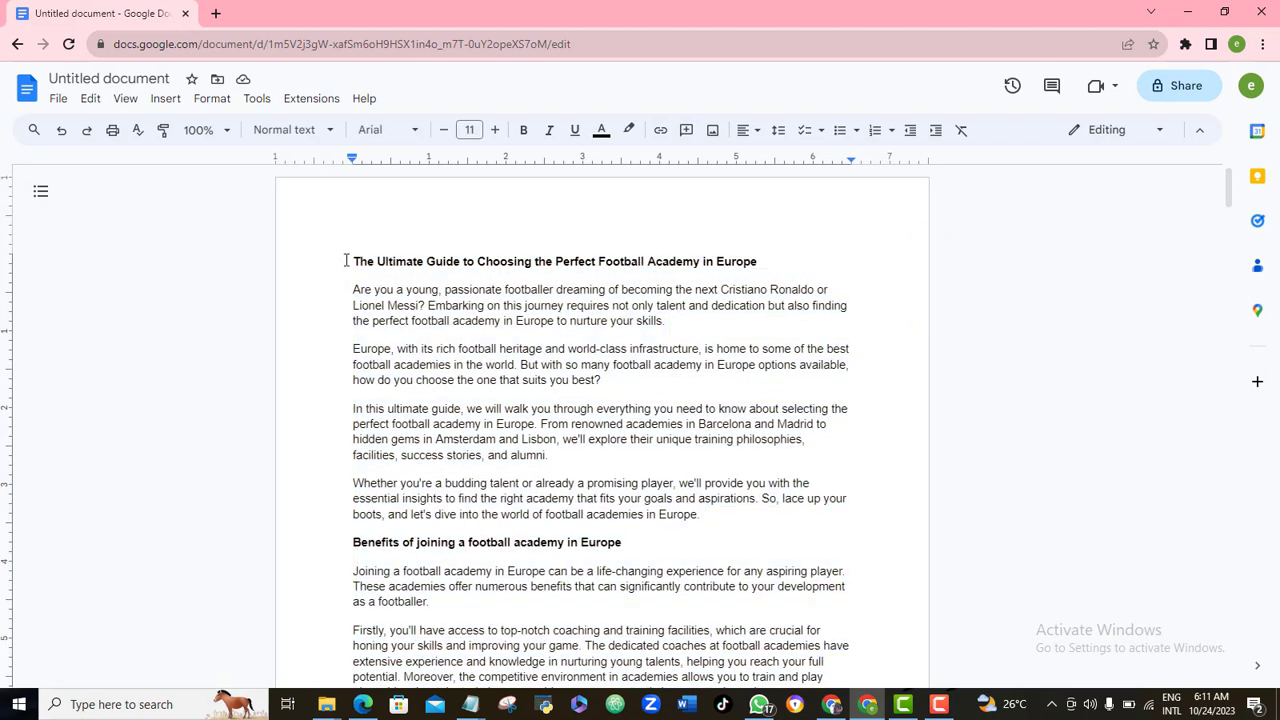
Copy the heading "The Ultimate Guide to Choosing the Perfect Football Academy in Europe" from Google Docs into the new WordPress post's title.
{"action": "left_click_drag", "start_coordinate": [350, 260], "coordinate": [752, 261]}
{"action": "right_click", "coordinate": [744, 260]}
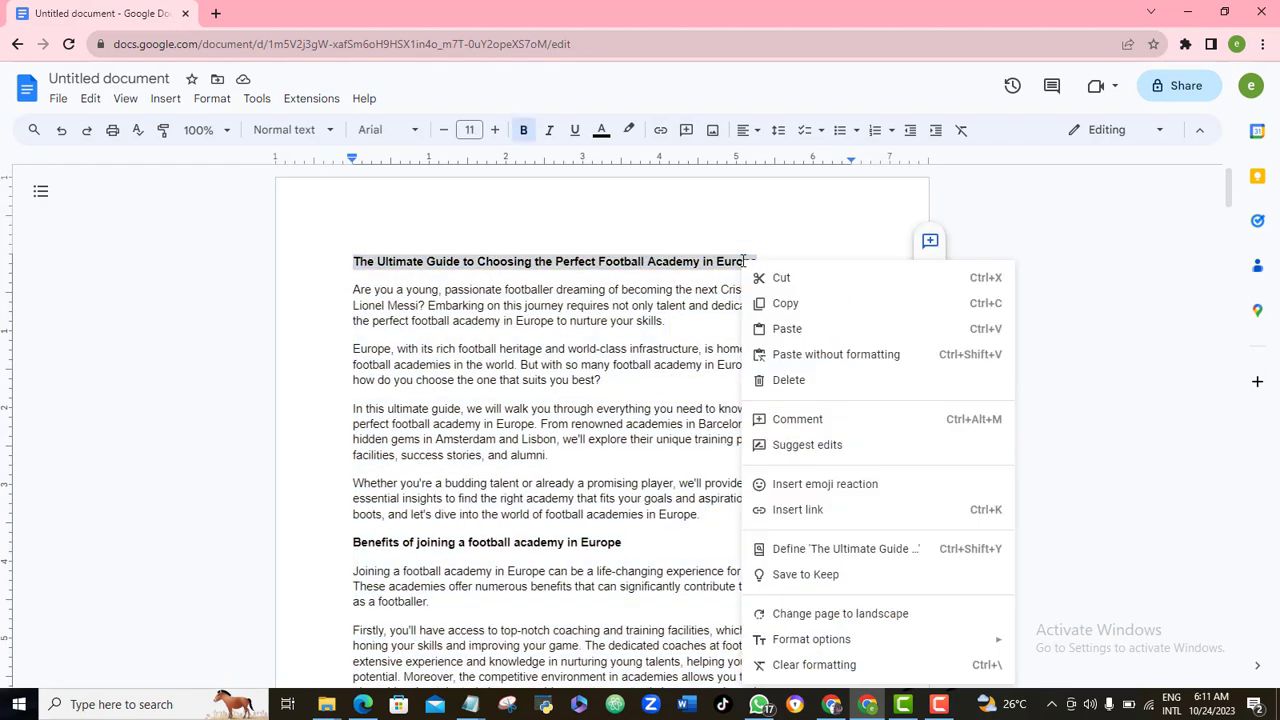
{"action": "left_click", "coordinate": [797, 305]}
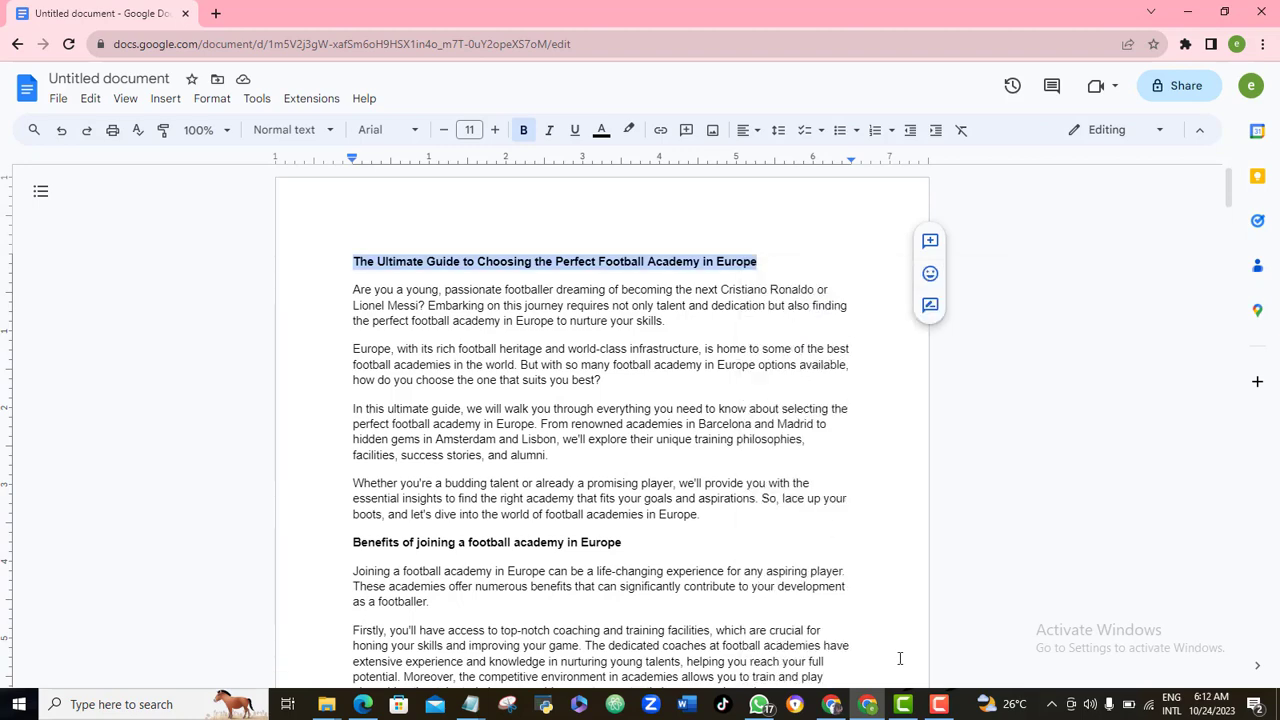
{"action": "left_click", "coordinate": [752, 645]}
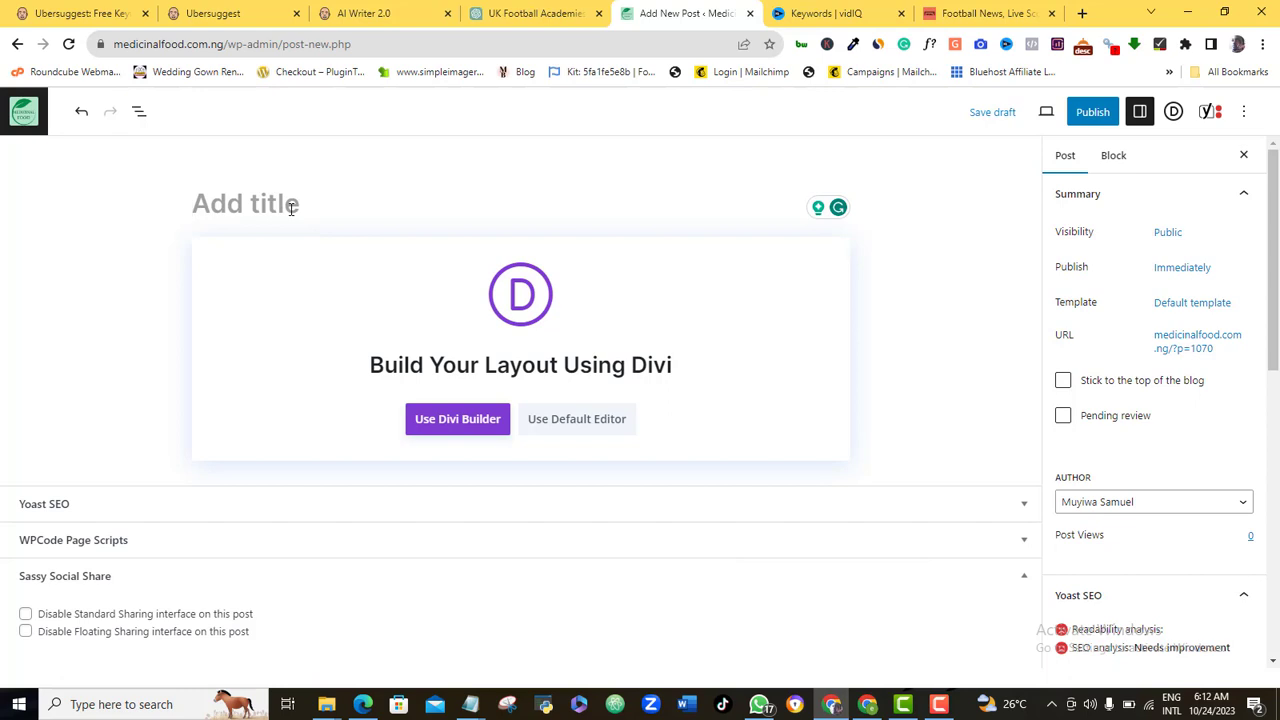
{"action": "key", "text": "ctrl+v"}
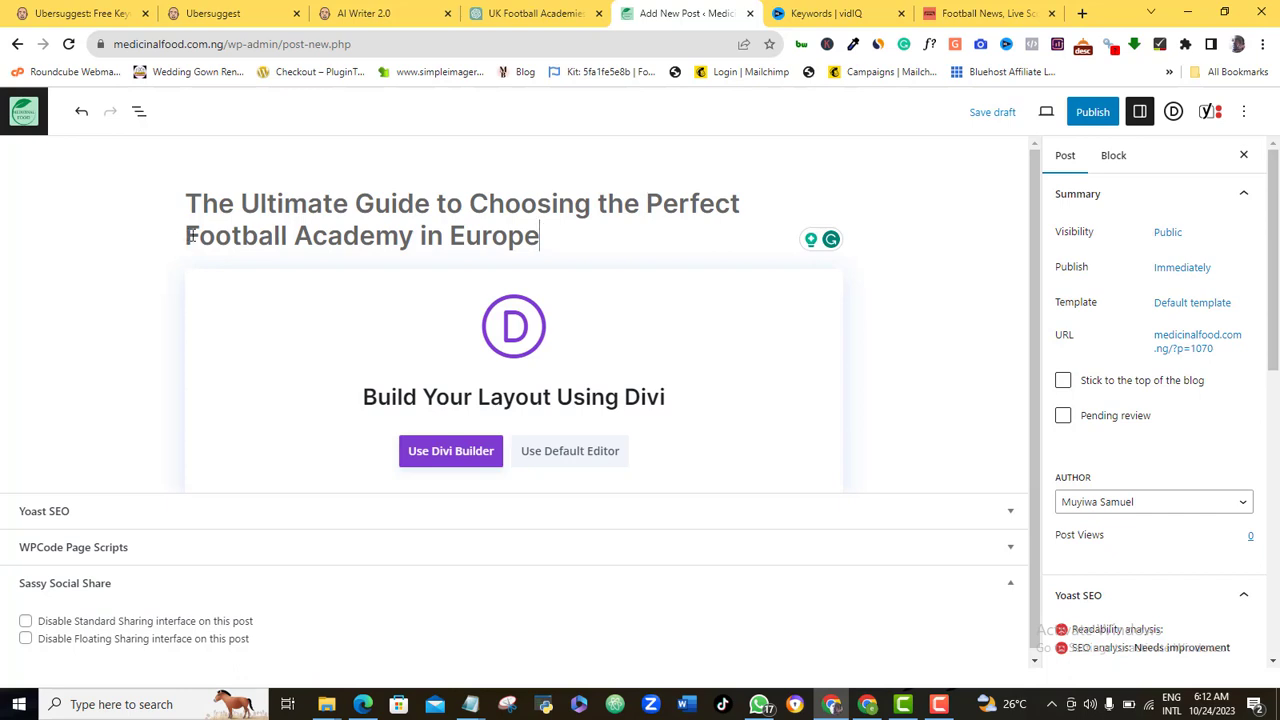
Check the keyword "Football Academy in Europe" in the post title and choose the Divi Builder for the post's layout.
{"action": "left_click_drag", "start_coordinate": [197, 236], "coordinate": [541, 241]}
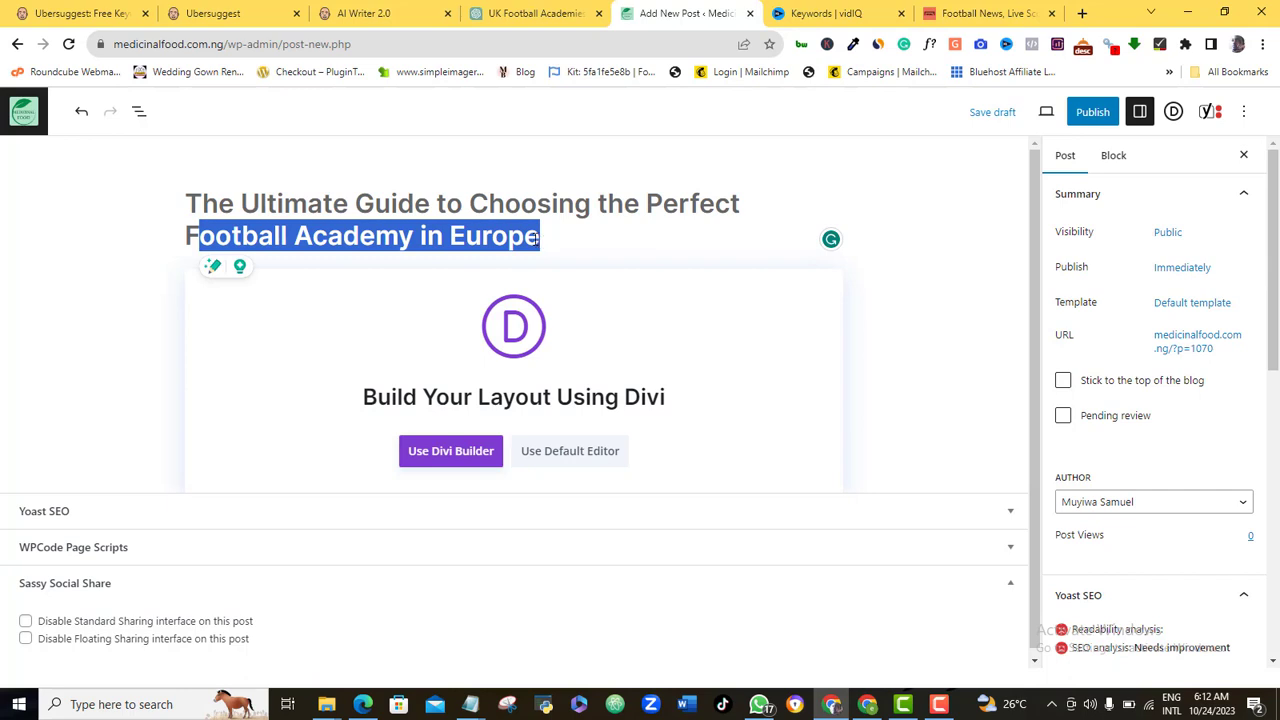
{"action": "left_click", "coordinate": [535, 238]}
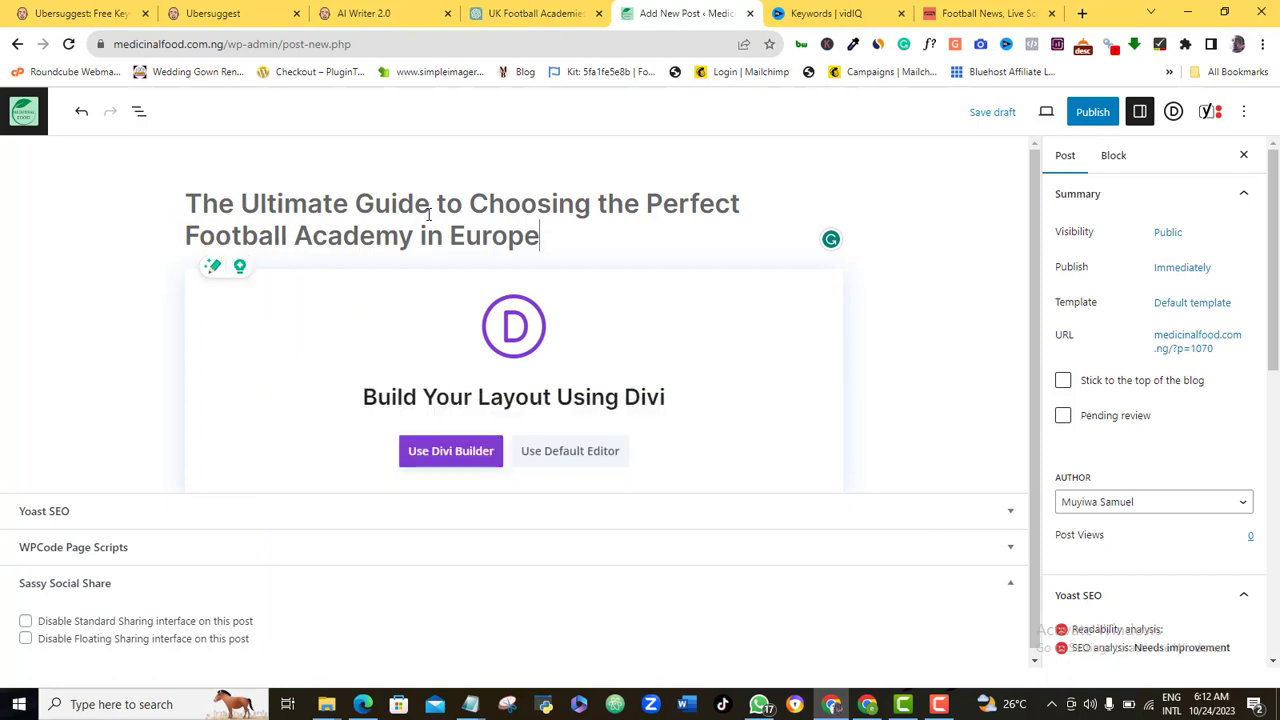
{"action": "left_click", "coordinate": [449, 454]}
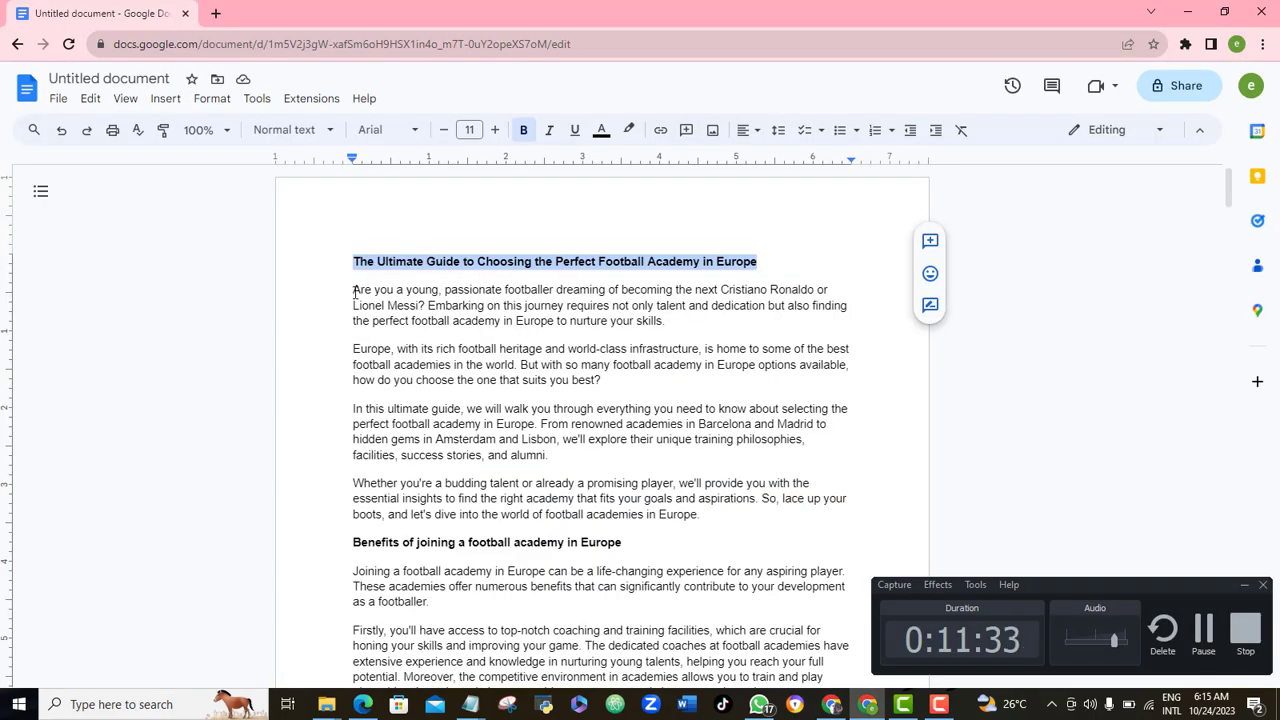
Copy the entire football academy article from the Google Docs document.
{"action": "key", "text": "ctrl+a"}
{"action": "scroll", "coordinate": [600, 400], "scroll_direction": "down", "scroll_amount": 10}
{"action": "scroll", "coordinate": [600, 400], "scroll_direction": "down", "scroll_amount": 20}
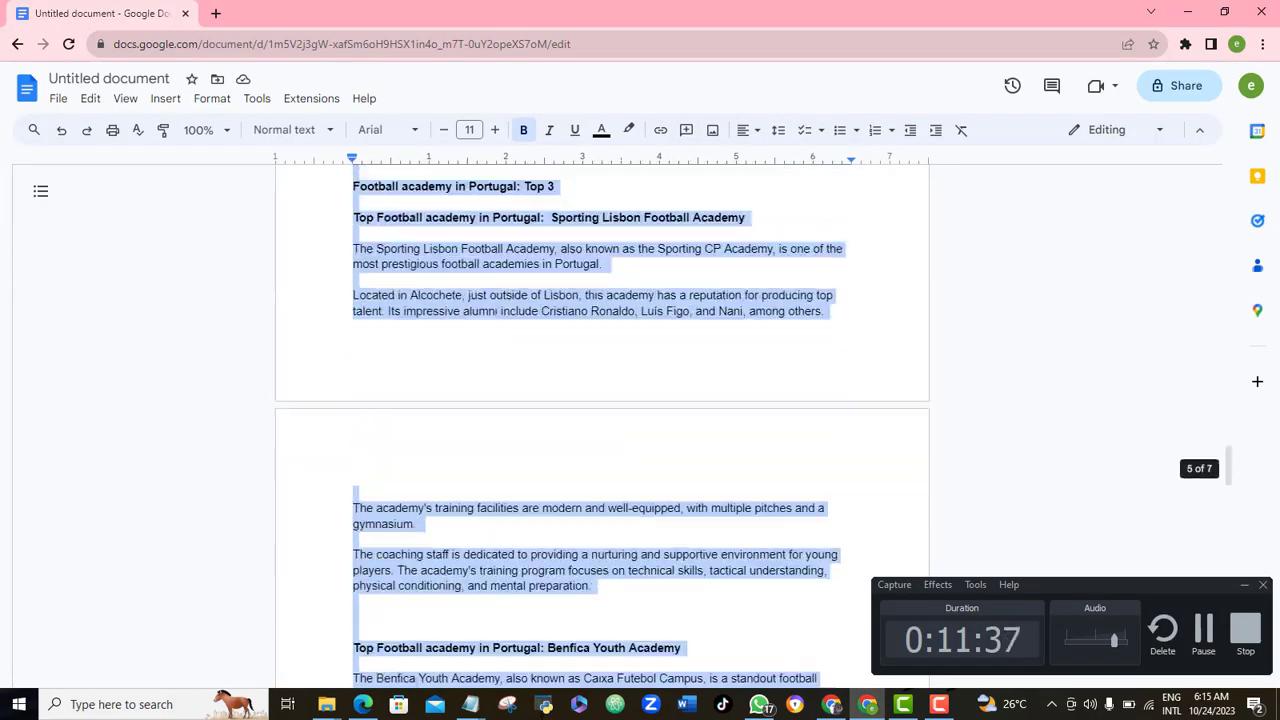
{"action": "scroll", "coordinate": [486, 397], "scroll_direction": "down", "scroll_amount": 1}
{"action": "right_click", "coordinate": [486, 397]}
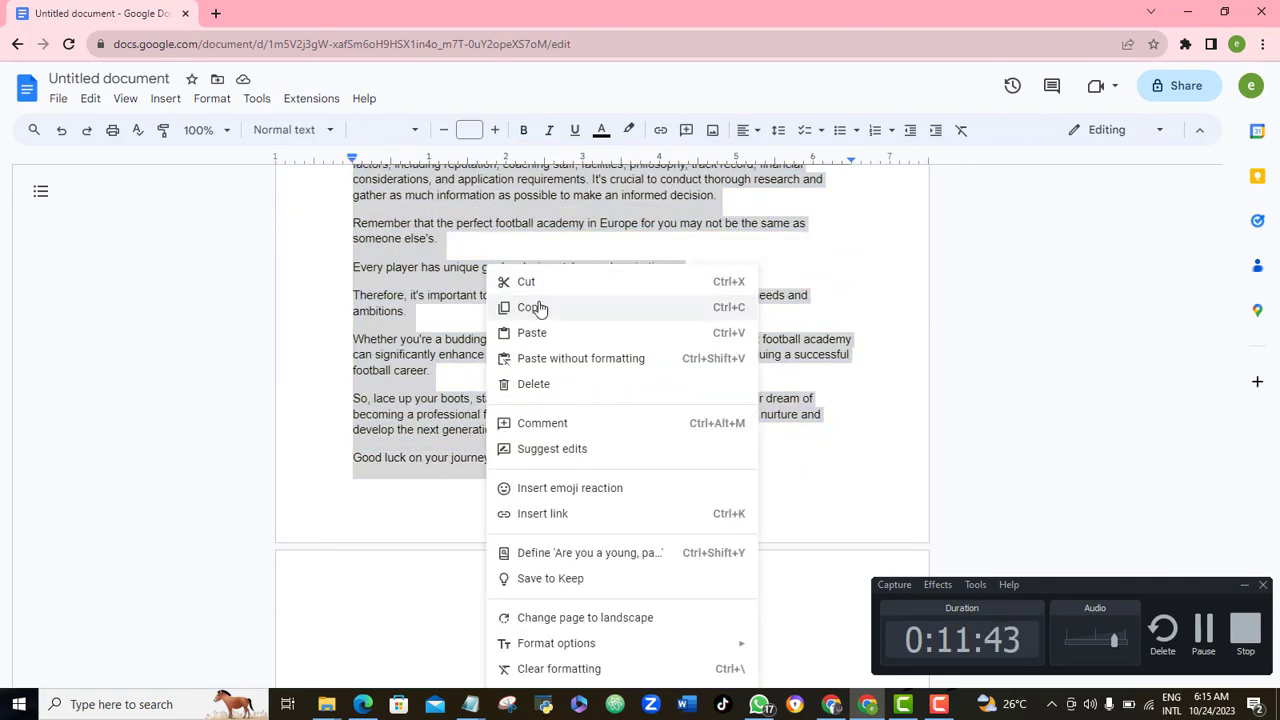
{"action": "left_click", "coordinate": [537, 306]}
Switch to the WordPress post editor and paste the copied article as the post's body below the title.
{"action": "left_click", "coordinate": [1243, 584]}
{"action": "mouse_move", "coordinate": [897, 708]}
{"action": "left_click", "coordinate": [831, 705]}
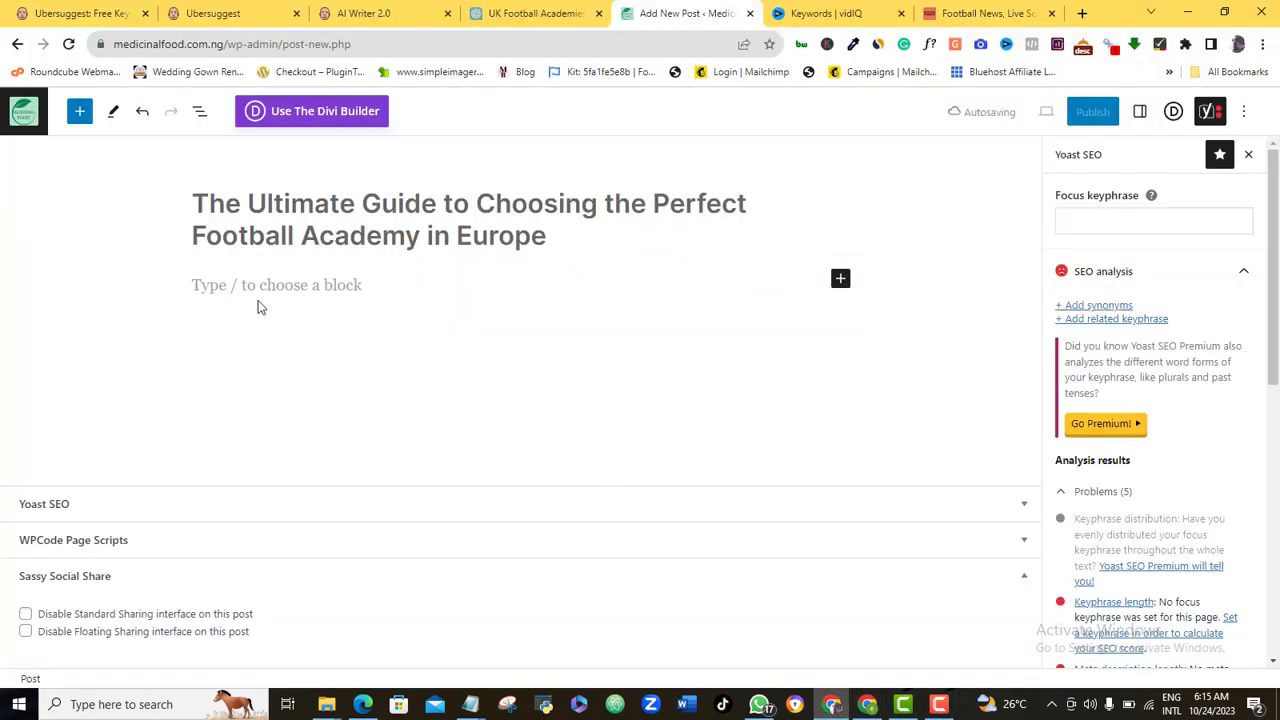
{"action": "left_click", "coordinate": [257, 285]}
{"action": "key", "text": "ctrl+v"}
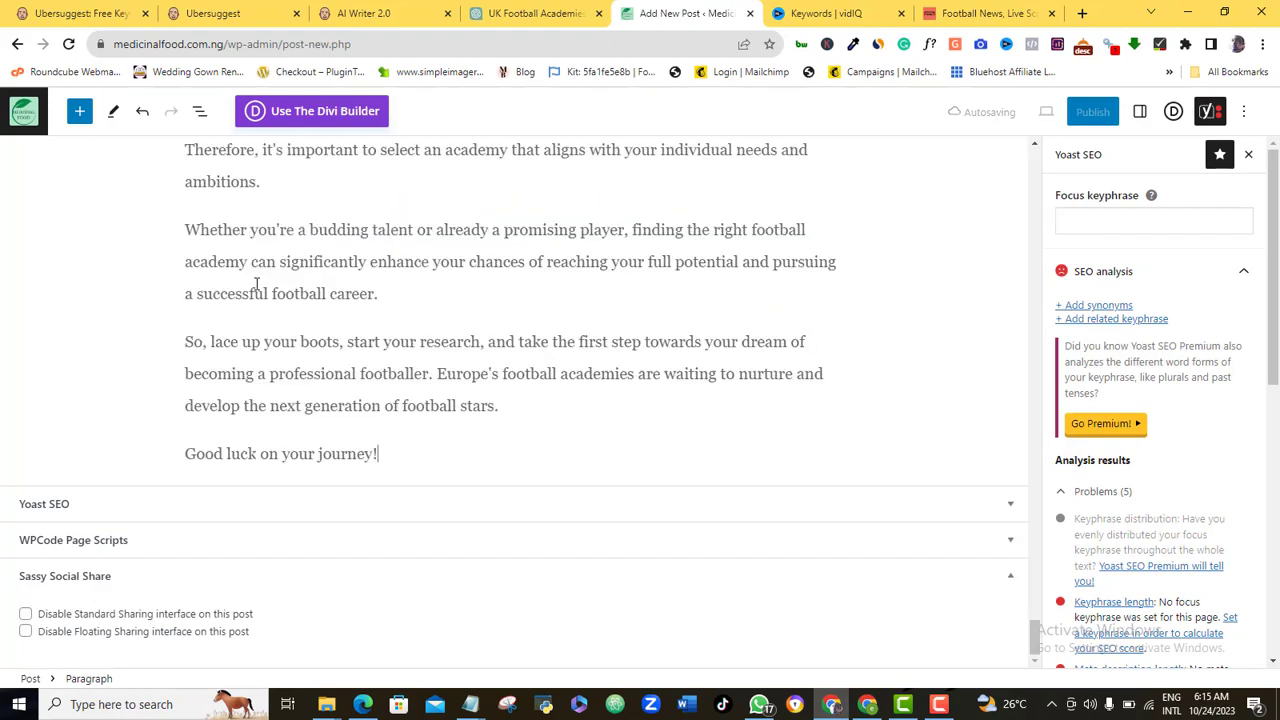
{"action": "left_click_drag", "start_coordinate": [1047, 648], "coordinate": [1043, 172]}
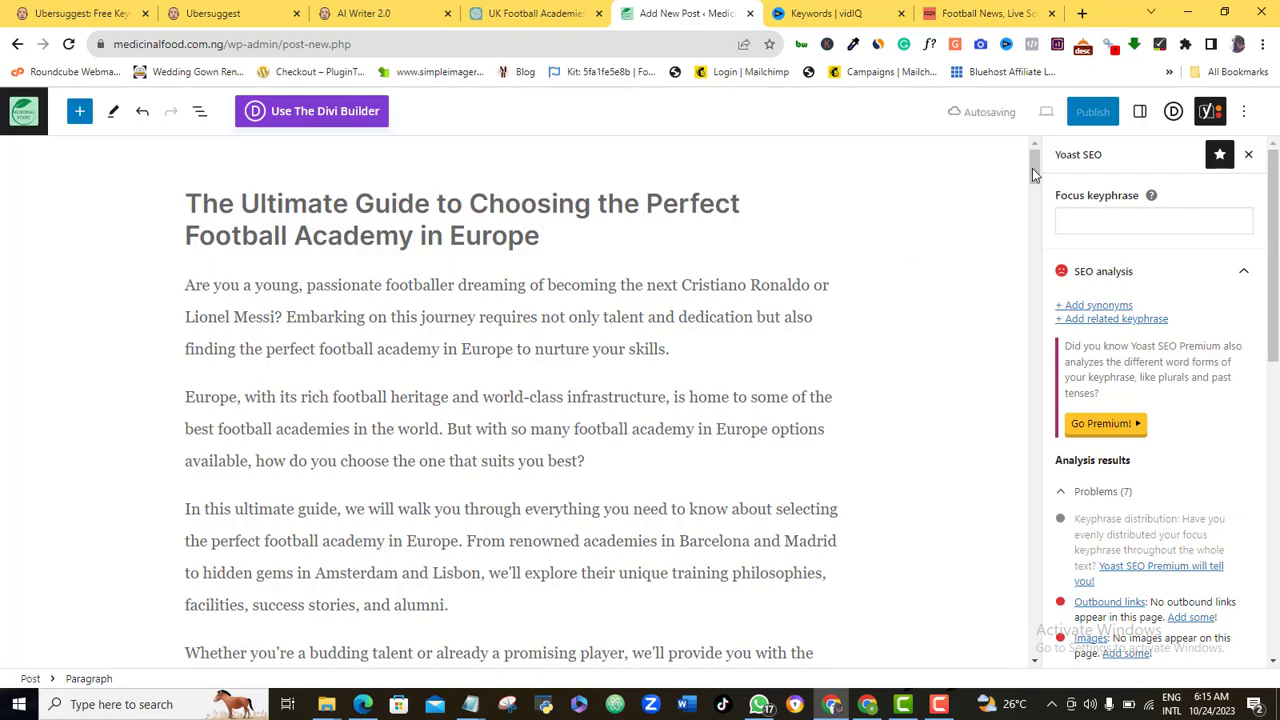
{"action": "mouse_move", "coordinate": [1034, 175]}
{"action": "left_mouse_down"}
{"action": "mouse_move", "coordinate": [1036, 330]}
{"action": "mouse_move", "coordinate": [1040, 162]}
{"action": "left_mouse_up"}
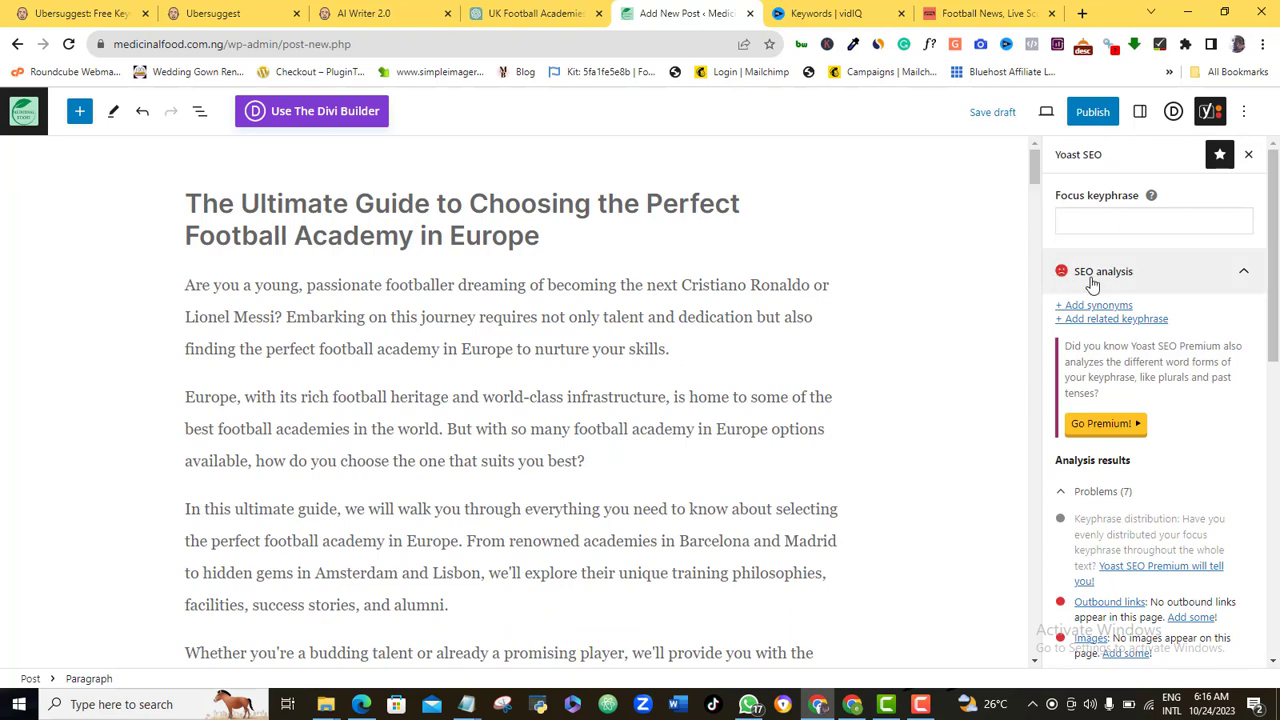
Replace the bold line "Benefits of joining a football academy in Europe" with an H2 heading block containing the same text.
{"action": "left_click_drag", "start_coordinate": [1268, 300], "coordinate": [1268, 410]}
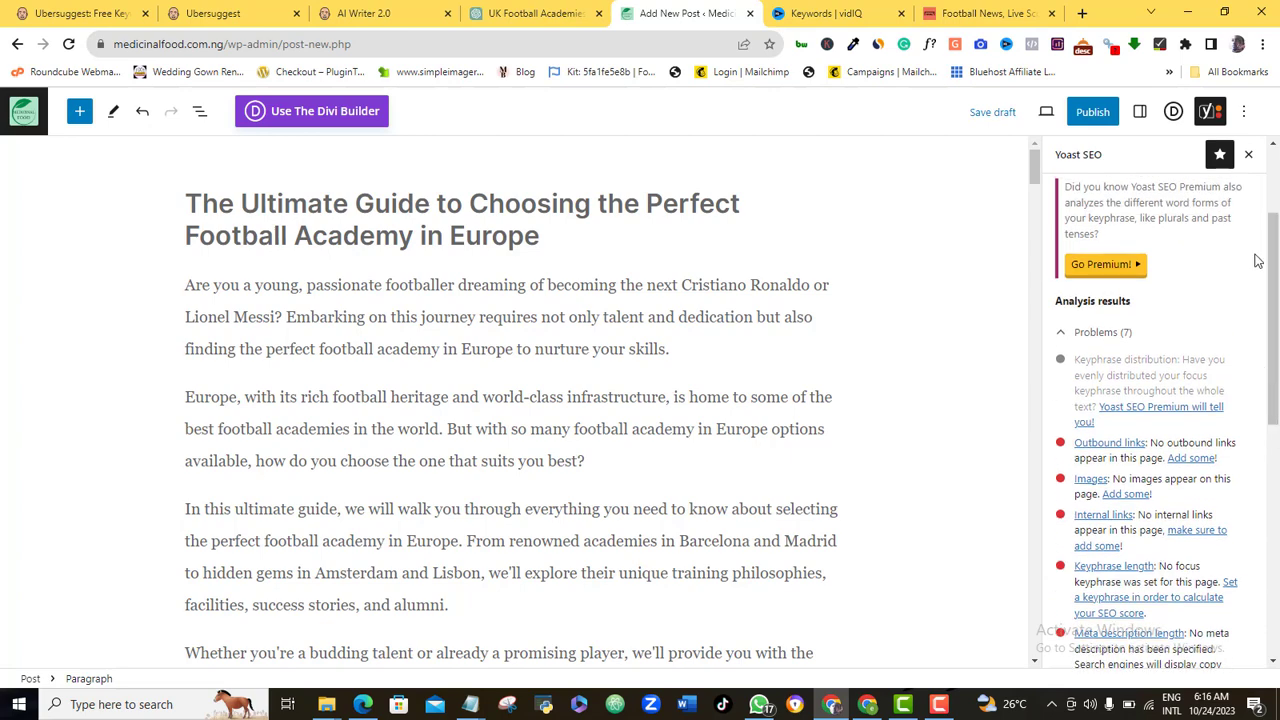
{"action": "left_click_drag", "start_coordinate": [1273, 296], "coordinate": [1274, 232]}
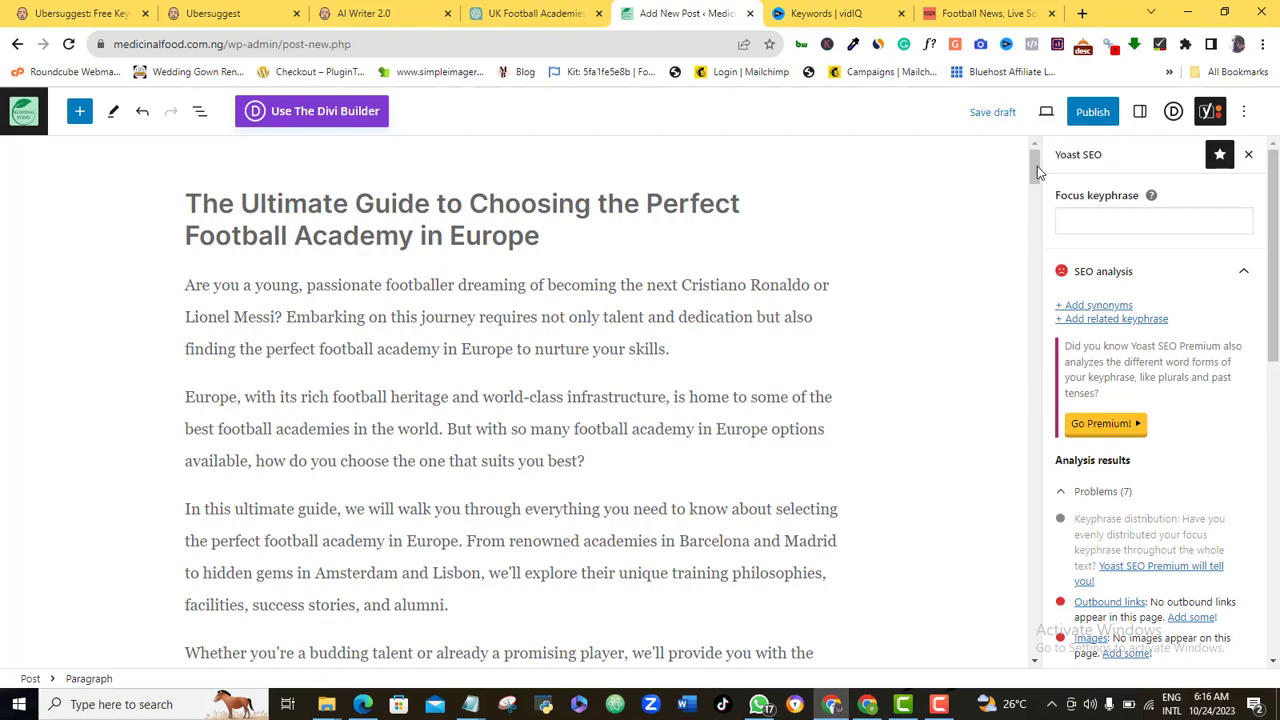
{"action": "left_click_drag", "start_coordinate": [1037, 166], "coordinate": [1038, 200]}
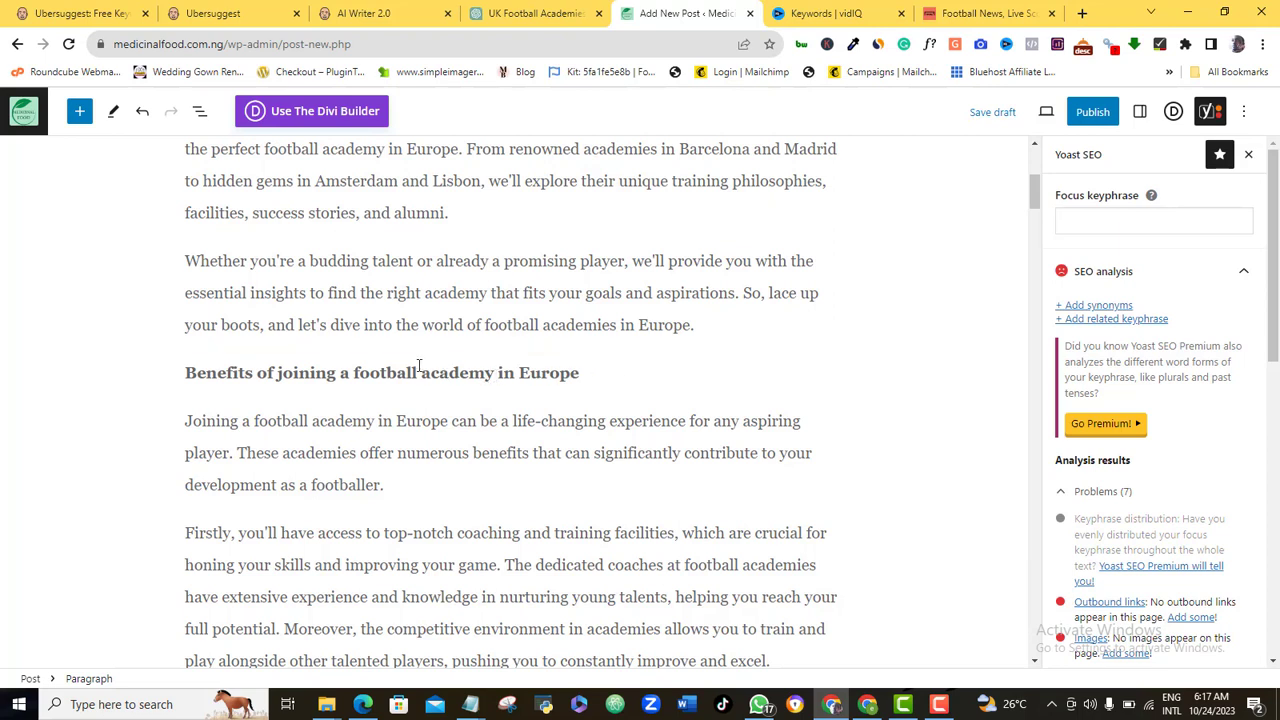
{"action": "left_click_drag", "start_coordinate": [196, 372], "coordinate": [548, 368]}
{"action": "right_click", "coordinate": [548, 368]}
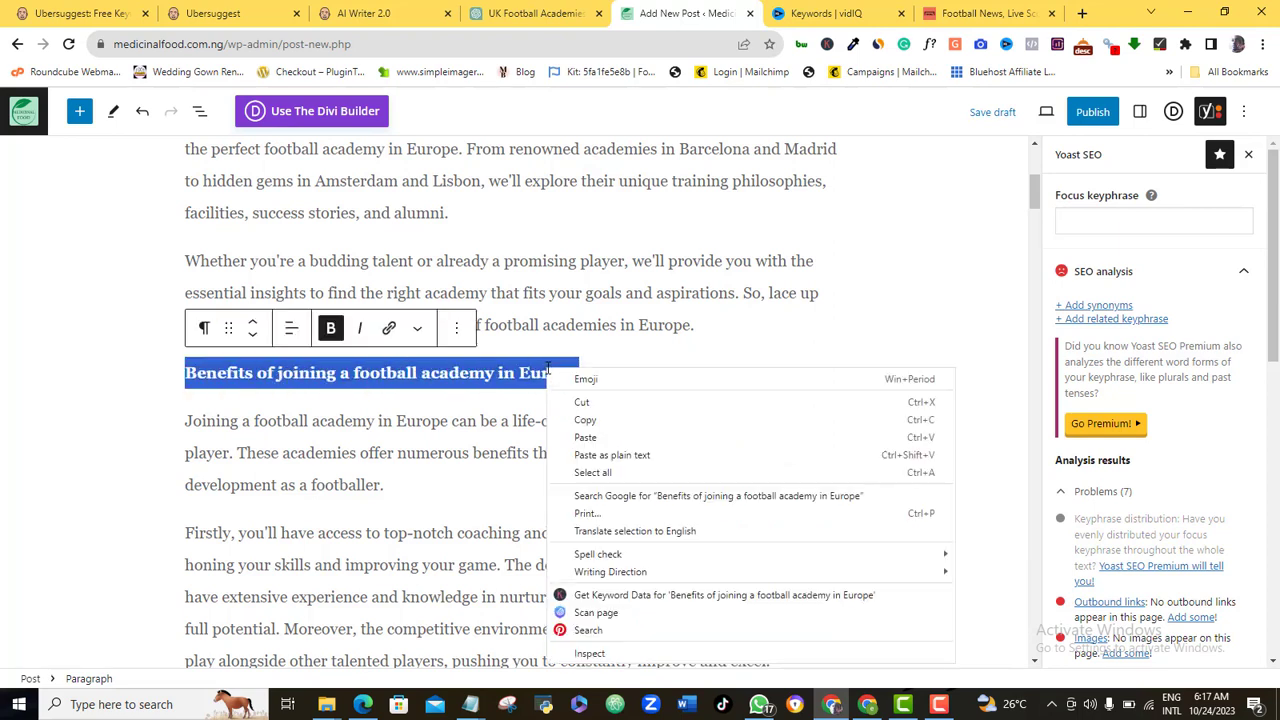
{"action": "left_click", "coordinate": [590, 410]}
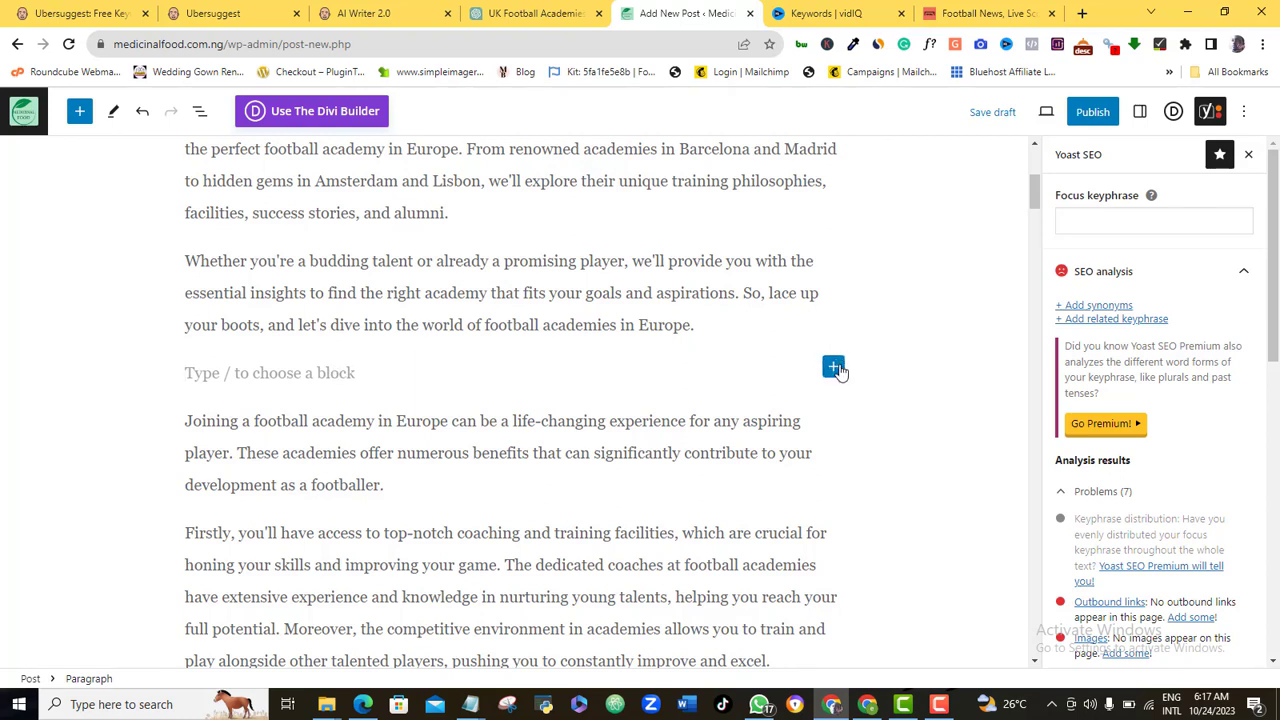
{"action": "left_click", "coordinate": [834, 367]}
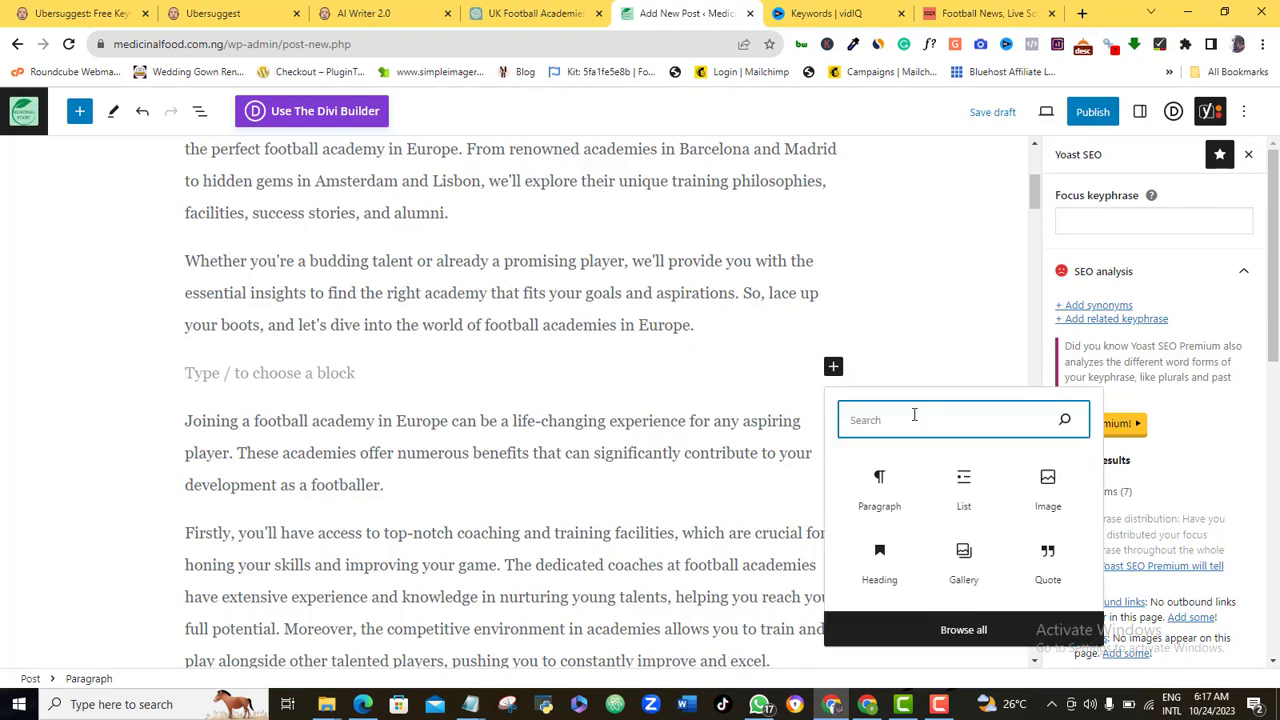
{"action": "left_click", "coordinate": [886, 570]}
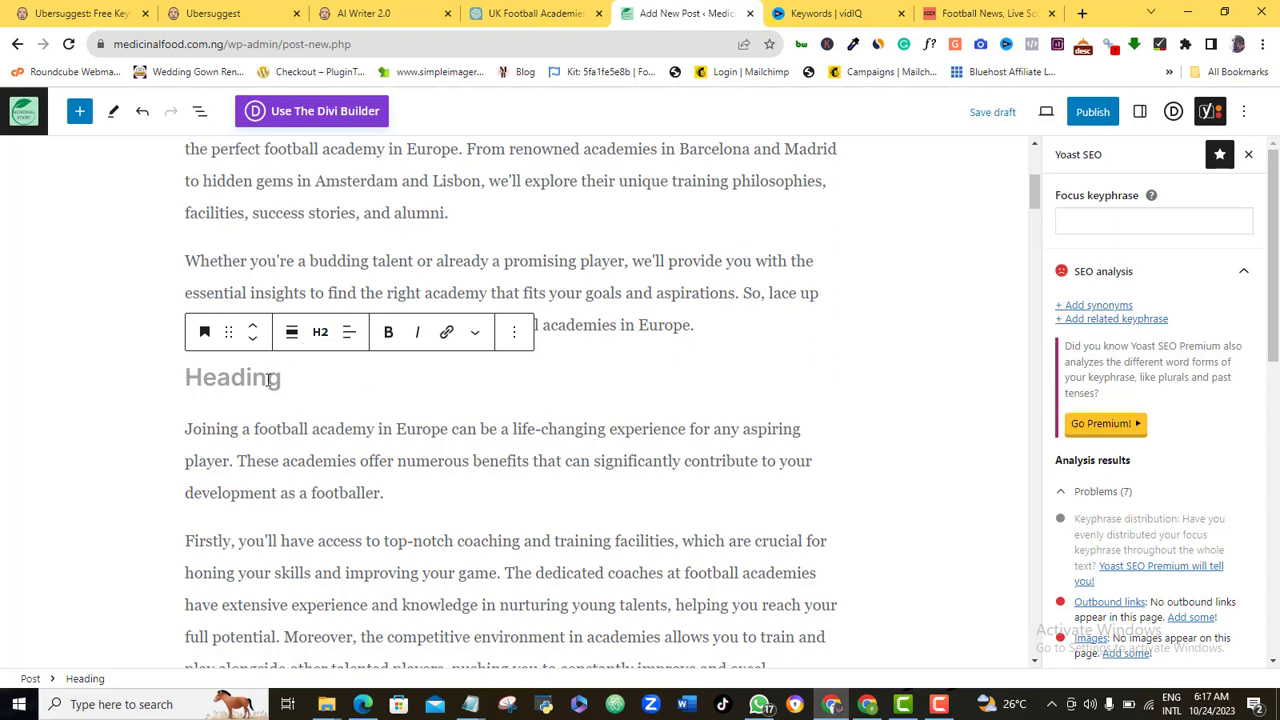
{"action": "key", "text": "ctrl+v"}
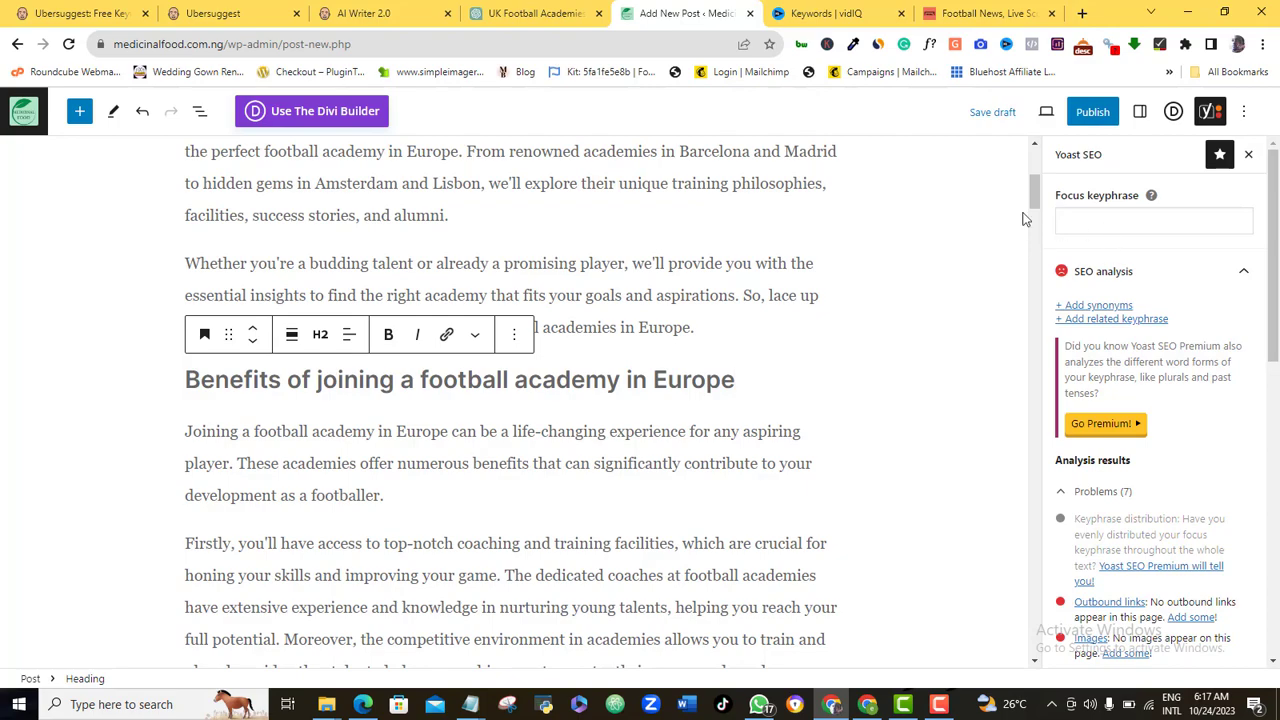
Turn the bold line "Top Spain football academy - La Masia" into an H3 heading.
{"action": "left_click_drag", "start_coordinate": [1033, 188], "coordinate": [1034, 258]}
{"action": "left_click_drag", "start_coordinate": [187, 385], "coordinate": [632, 386]}
{"action": "key", "text": "ctrl+x"}
{"action": "left_click", "coordinate": [833, 377]}
{"action": "left_click", "coordinate": [1048, 500]}
{"action": "scroll", "coordinate": [500, 400], "scroll_direction": "down", "scroll_amount": 5}
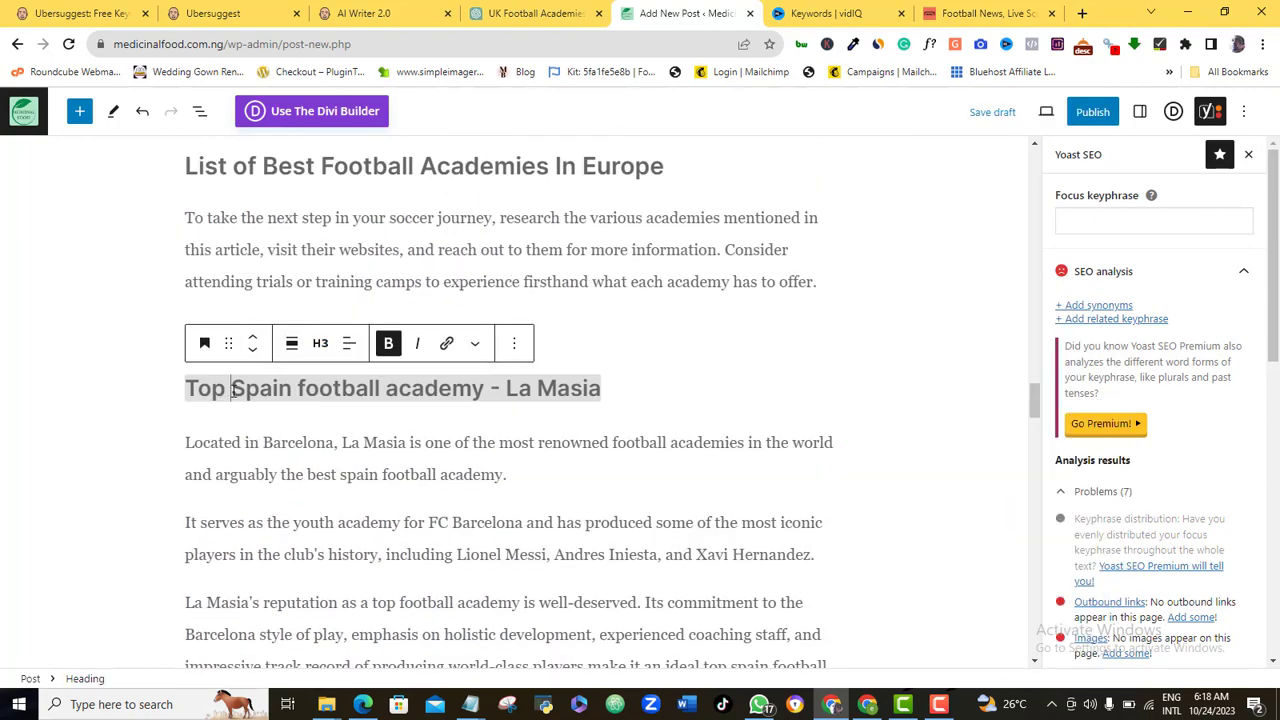
Turn the bold line "Top Spain football academy - Athletic Bilbao's Lezama" into a heading and choose its heading level.
{"action": "left_click", "coordinate": [1035, 662]}
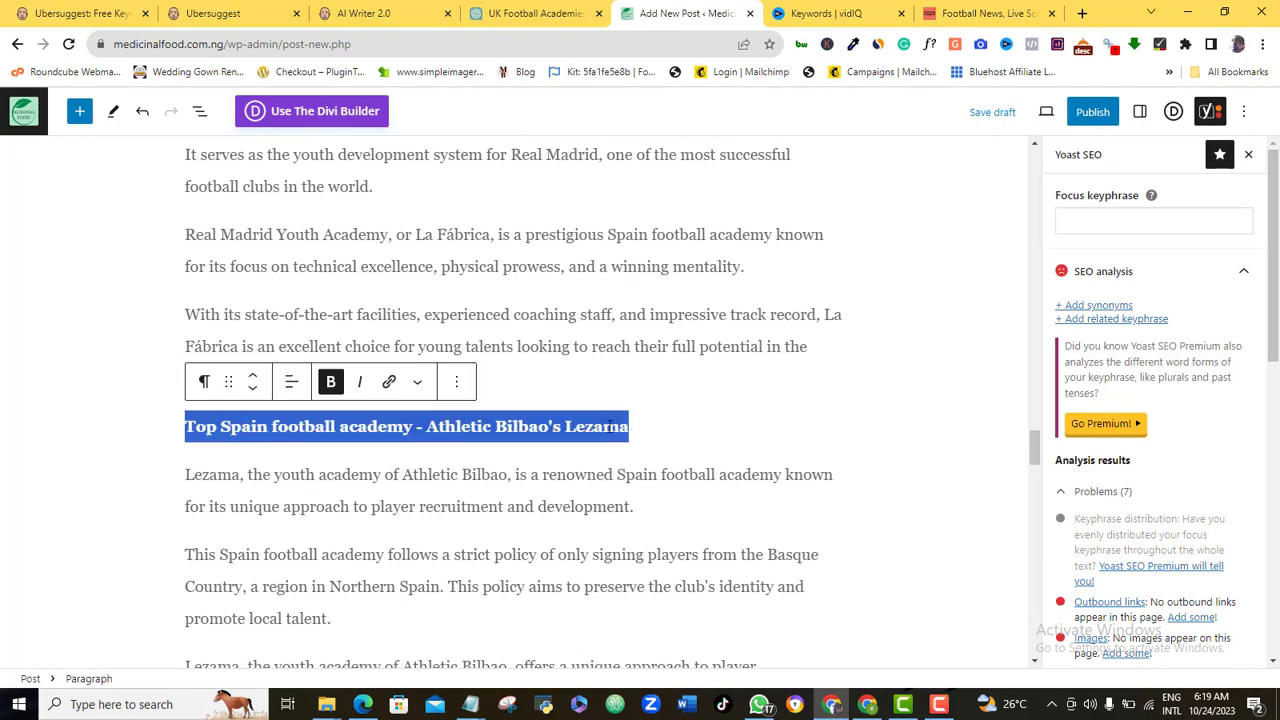
{"action": "key", "text": "BackSpace"}
{"action": "left_click", "coordinate": [320, 385]}
{"action": "left_click", "coordinate": [329, 493]}
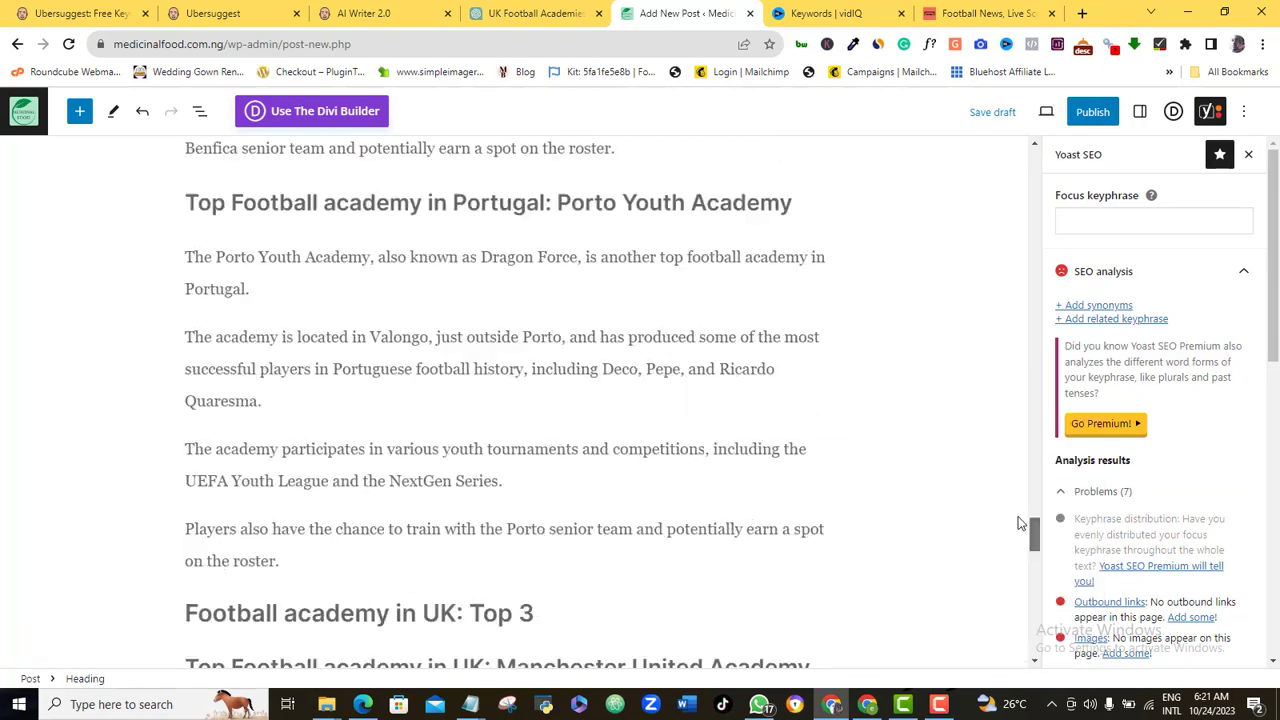
Review the post's heading structure from the title to "Benefits of joining a football academy in Europe".
{"action": "left_click_drag", "start_coordinate": [1018, 523], "coordinate": [1035, 165]}
{"action": "triple_click", "coordinate": [400, 536]}
{"action": "left_click", "coordinate": [992, 112]}
{"action": "left_click", "coordinate": [1003, 160]}
{"action": "left_click", "coordinate": [992, 112]}
{"action": "left_click", "coordinate": [1003, 162]}
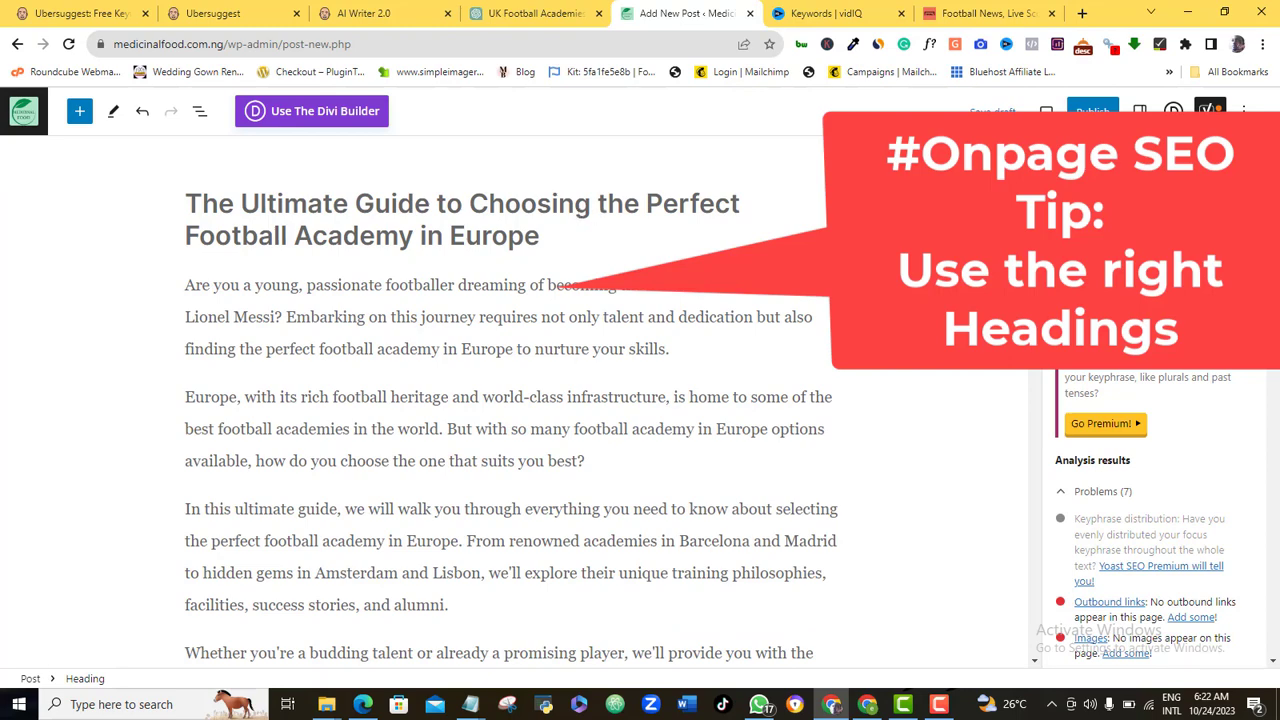
{"action": "scroll", "coordinate": [658, 402], "scroll_direction": "down", "scroll_amount": 4}
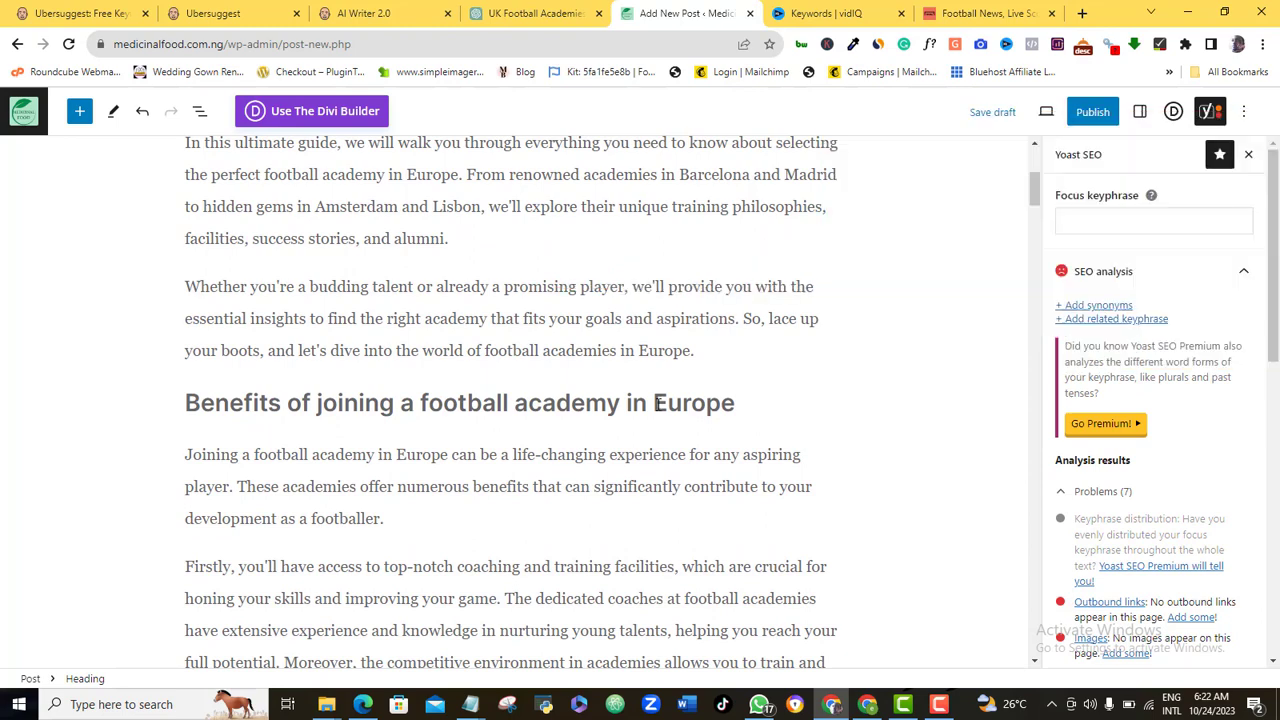
{"action": "left_click_drag", "start_coordinate": [1040, 200], "coordinate": [1028, 160]}
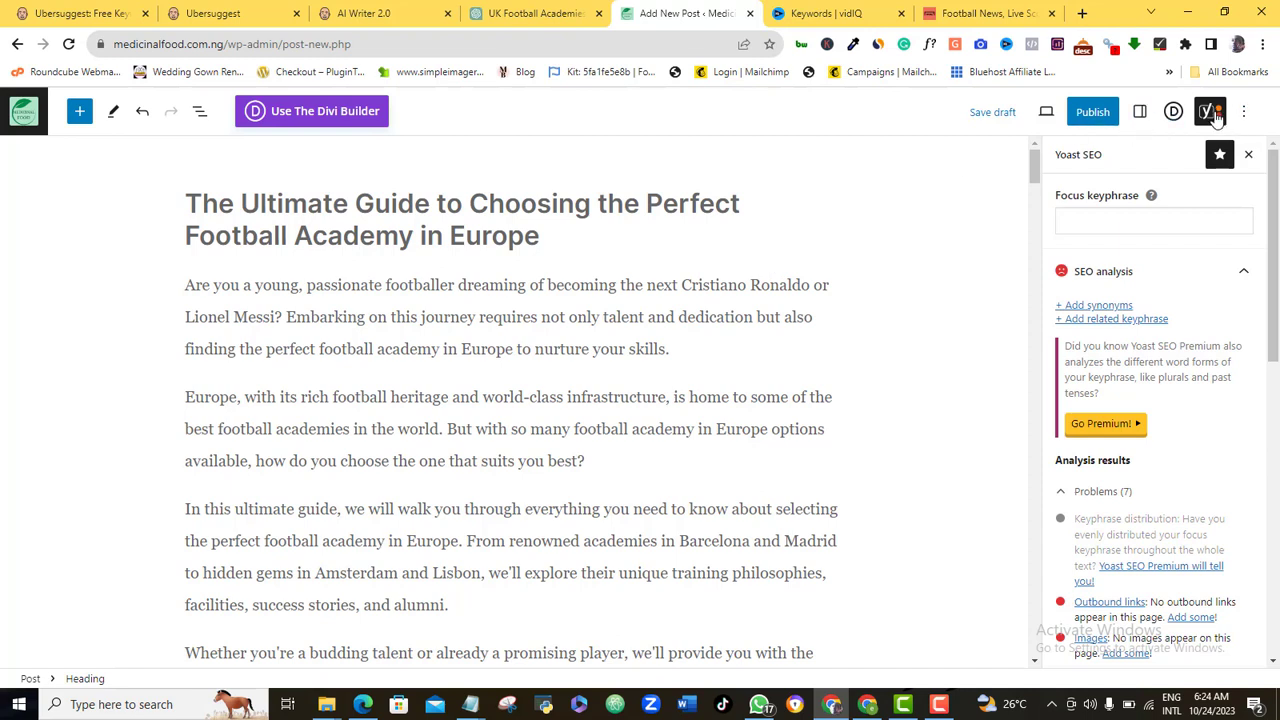
Set the Yoast SEO focus keyphrase to "football academy in europe", copied from the Notepad keyword list.
{"action": "left_click", "coordinate": [1148, 224]}
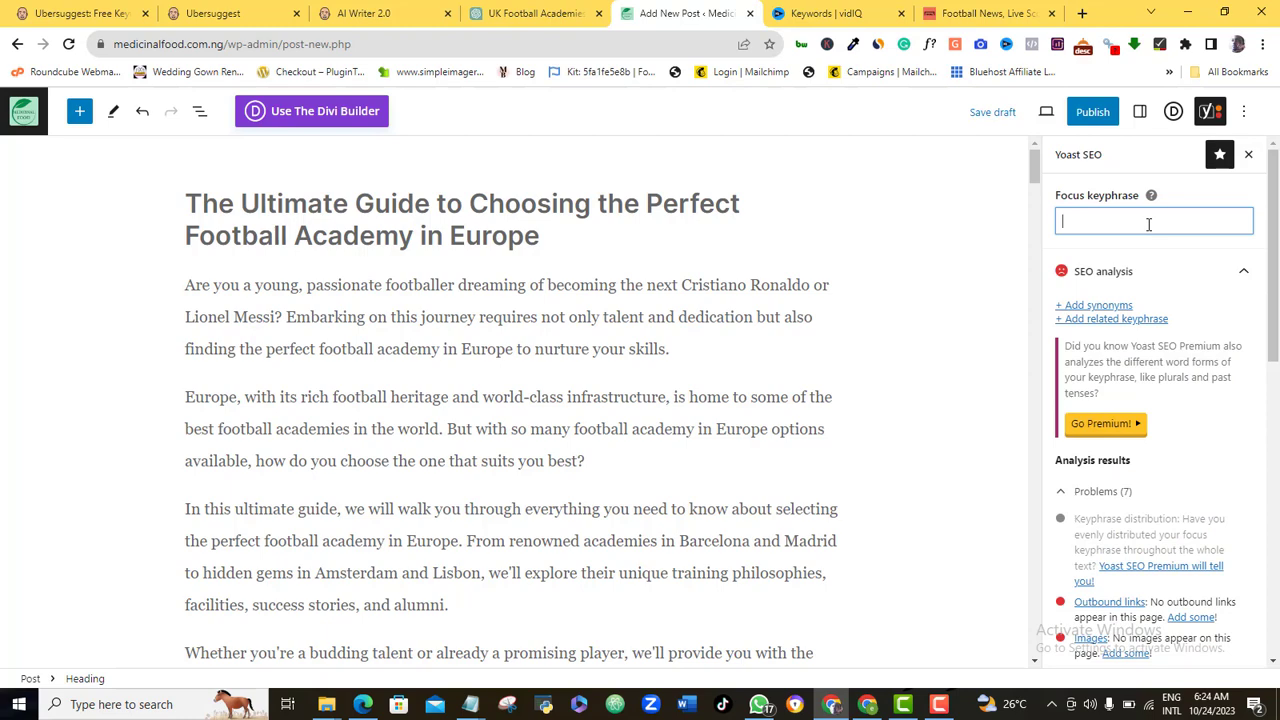
{"action": "mouse_move", "coordinate": [468, 704]}
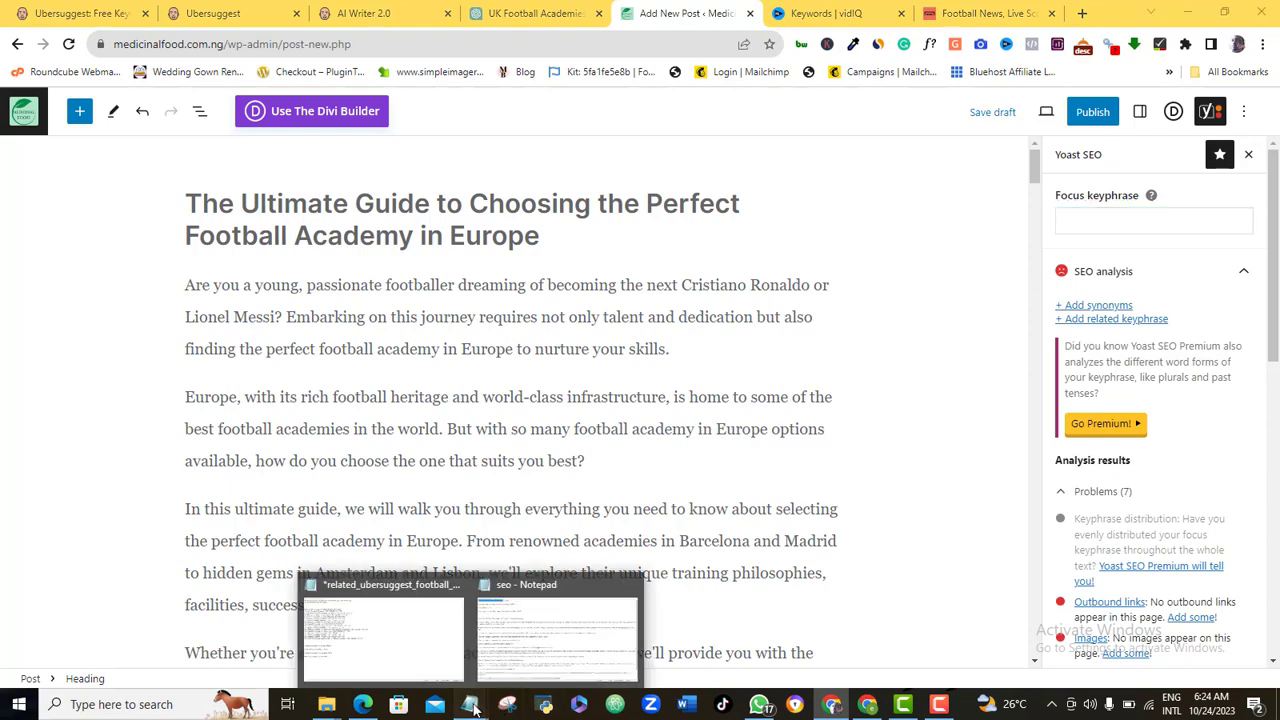
{"action": "left_click", "coordinate": [400, 640]}
{"action": "left_click_drag", "start_coordinate": [3, 402], "coordinate": [170, 404]}
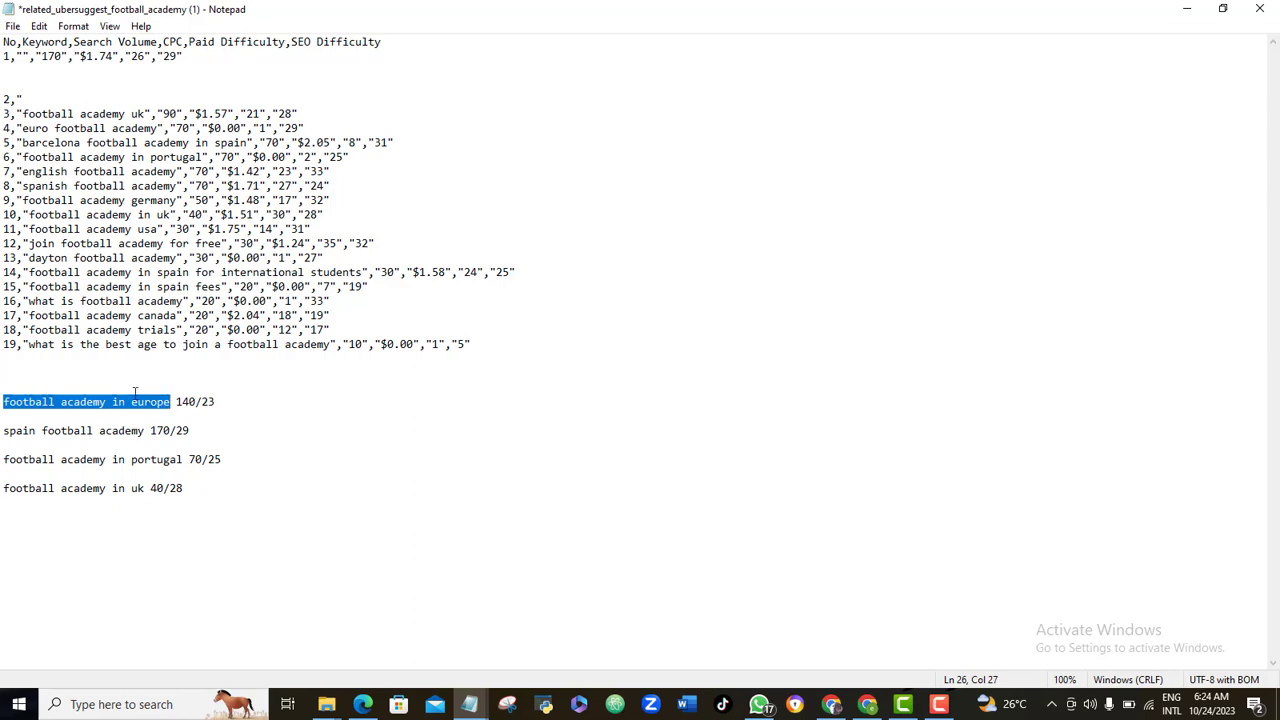
{"action": "right_click", "coordinate": [130, 397]}
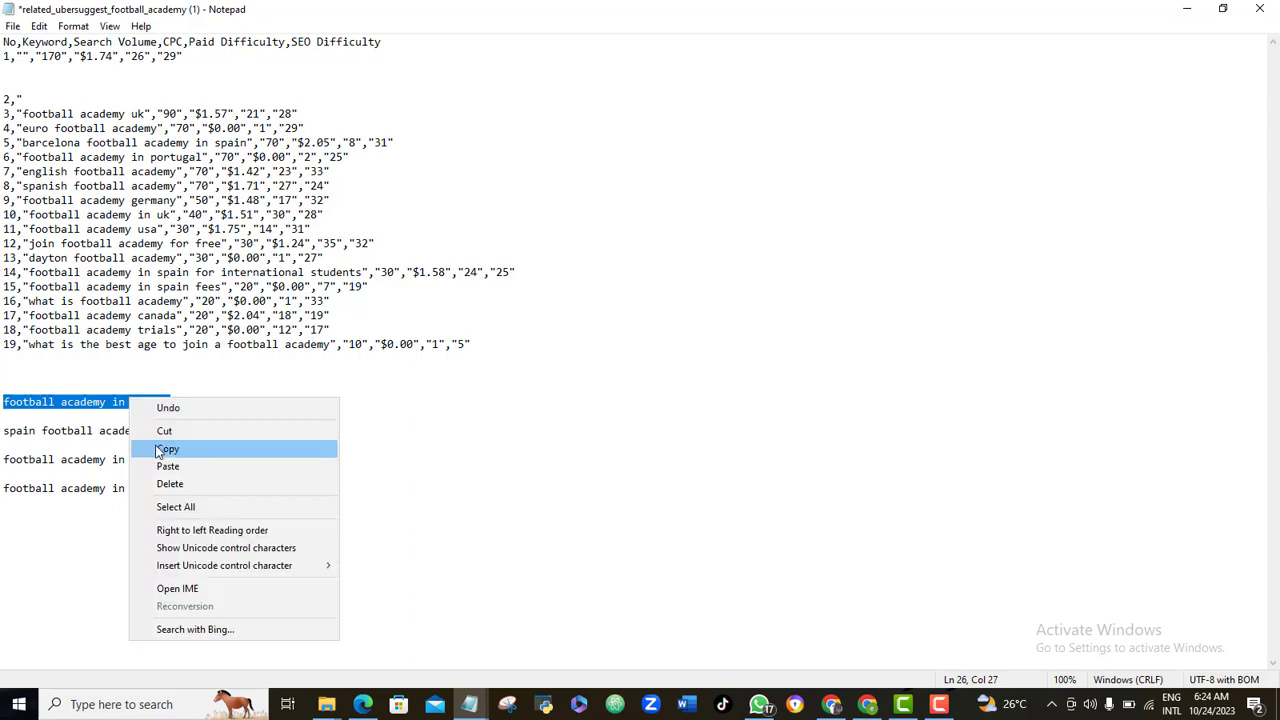
{"action": "left_click", "coordinate": [165, 448]}
{"action": "key", "text": "alt+Tab"}
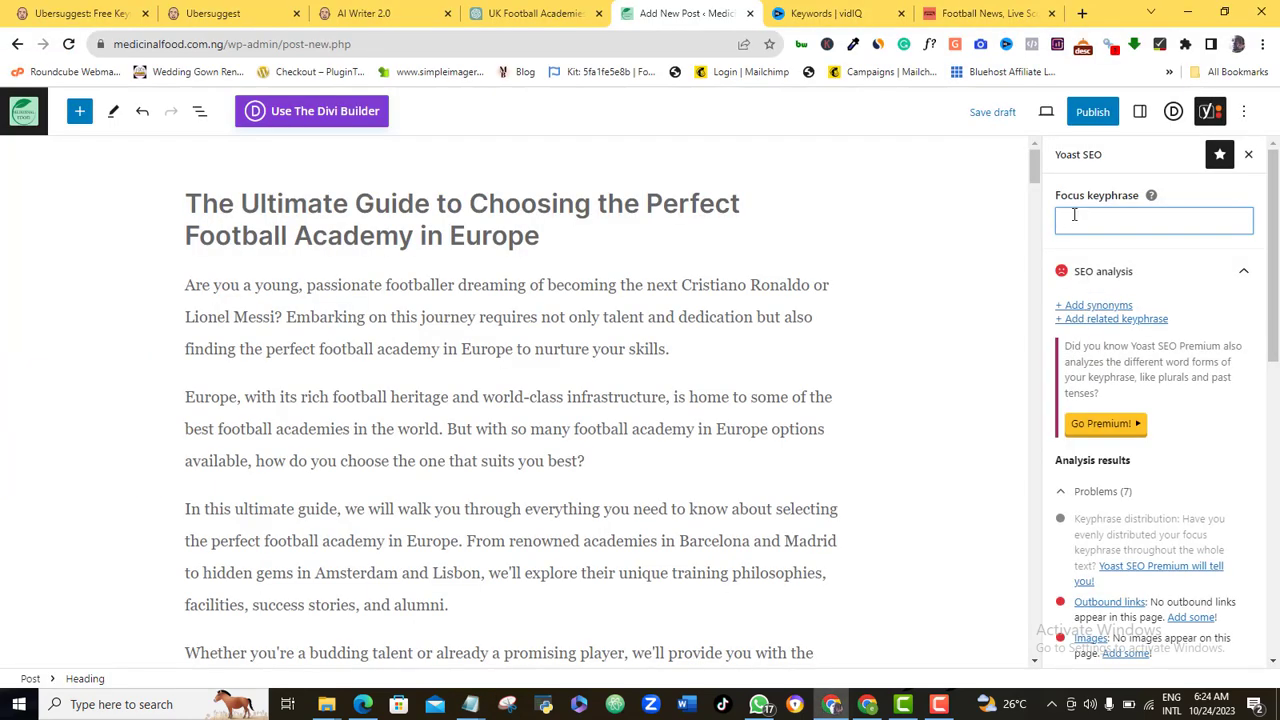
{"action": "key", "text": "ctrl+v"}
Examine the Yoast SEO analysis for the focus keyphrase, including its problems, improvements and good results.
{"action": "scroll", "coordinate": [1040, 240], "scroll_direction": "down", "scroll_amount": 5}
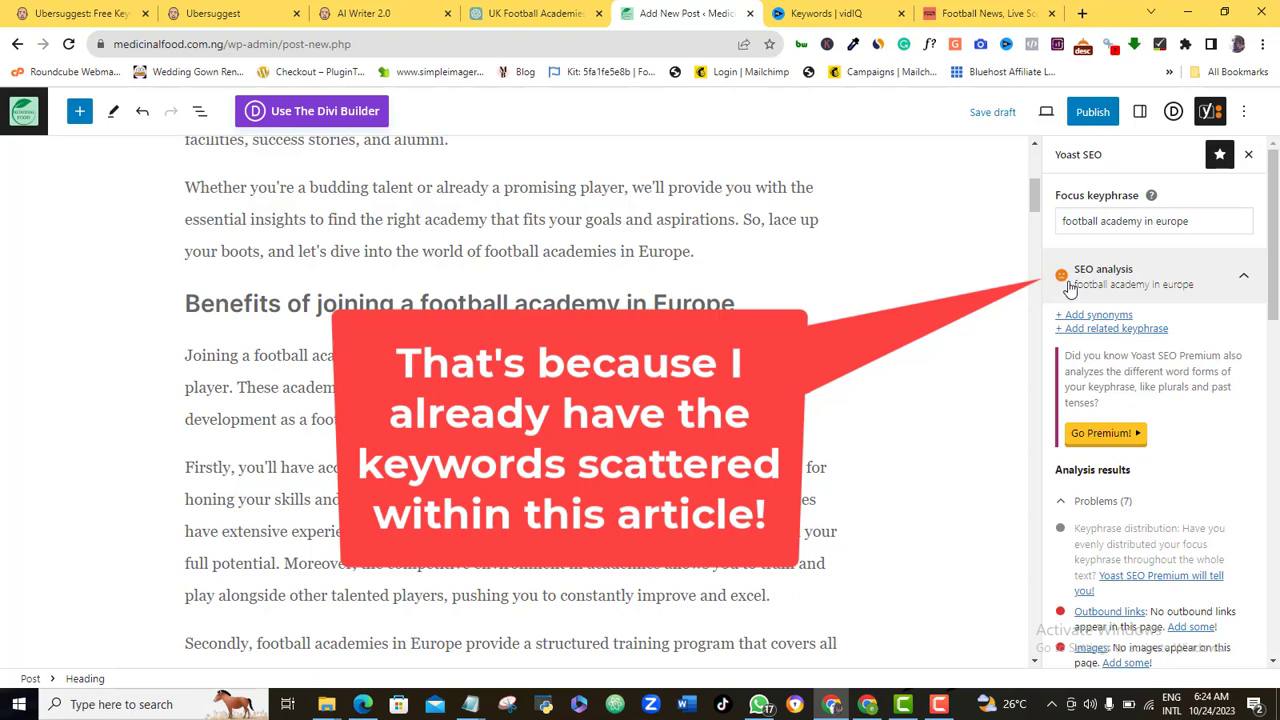
{"action": "left_click", "coordinate": [1250, 289]}
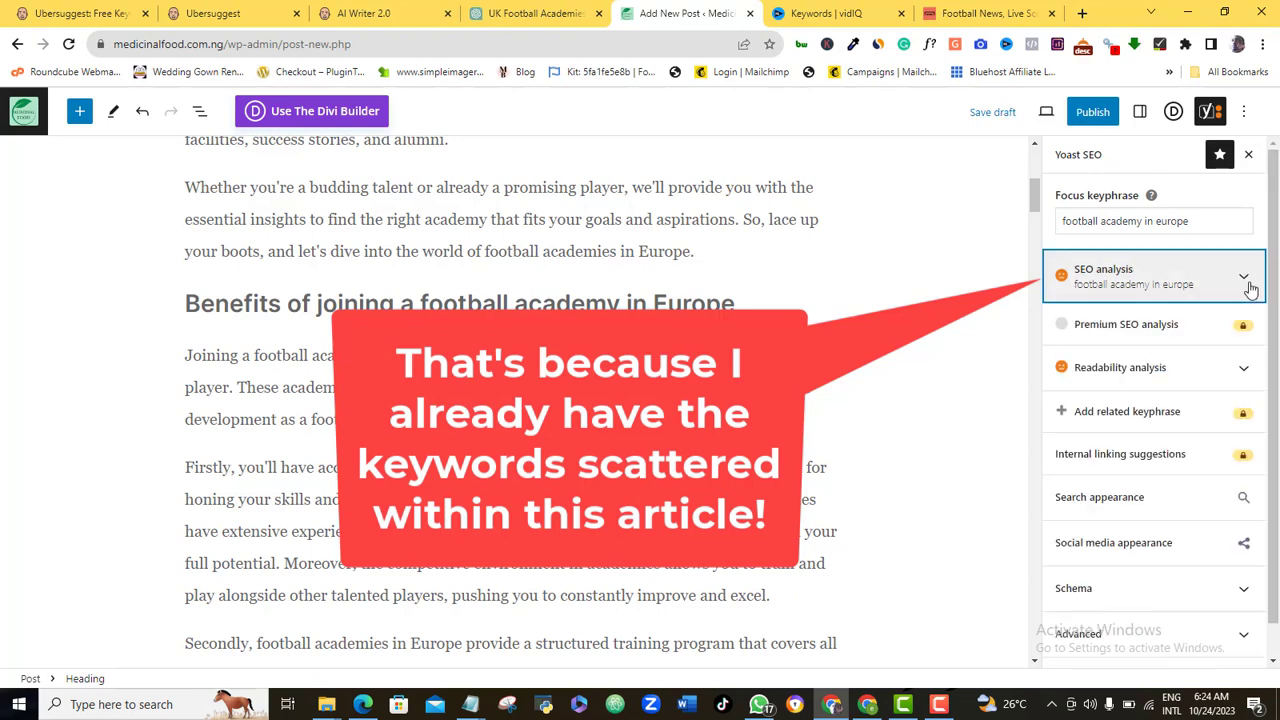
{"action": "left_click", "coordinate": [1252, 284]}
{"action": "left_click_drag", "start_coordinate": [1275, 275], "coordinate": [1276, 520]}
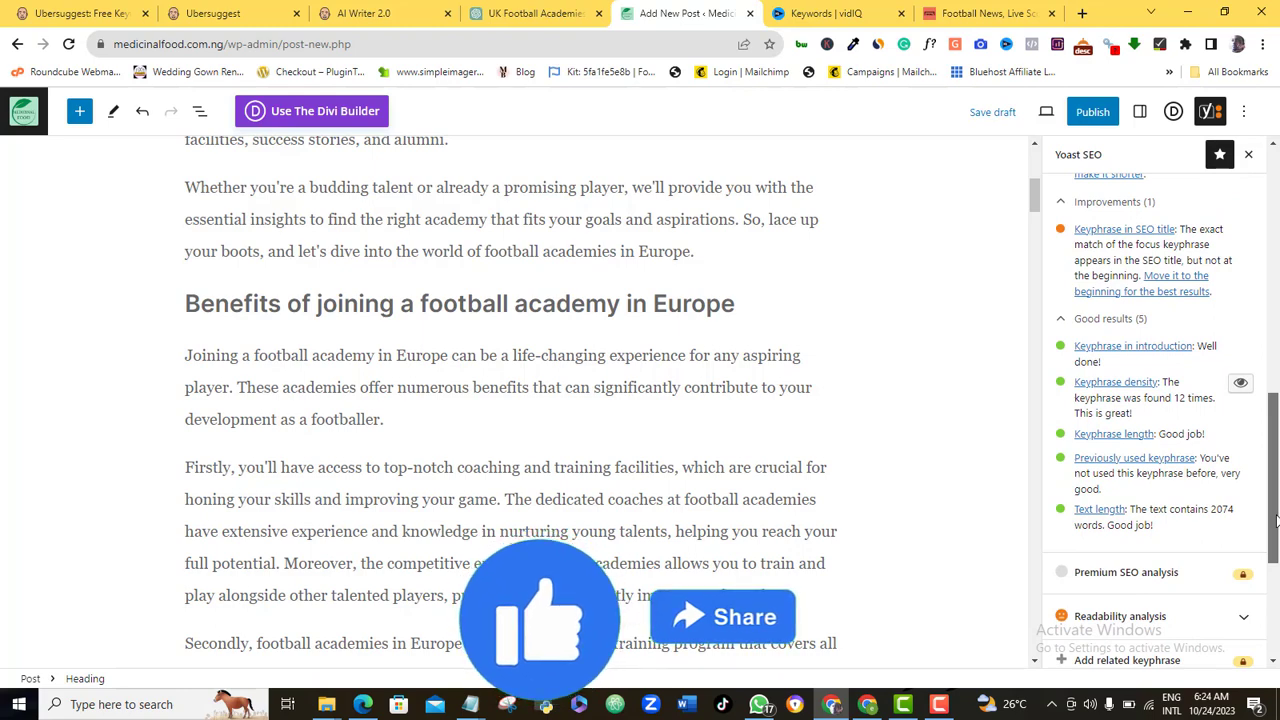
{"action": "left_click_drag", "start_coordinate": [1276, 520], "coordinate": [1276, 515]}
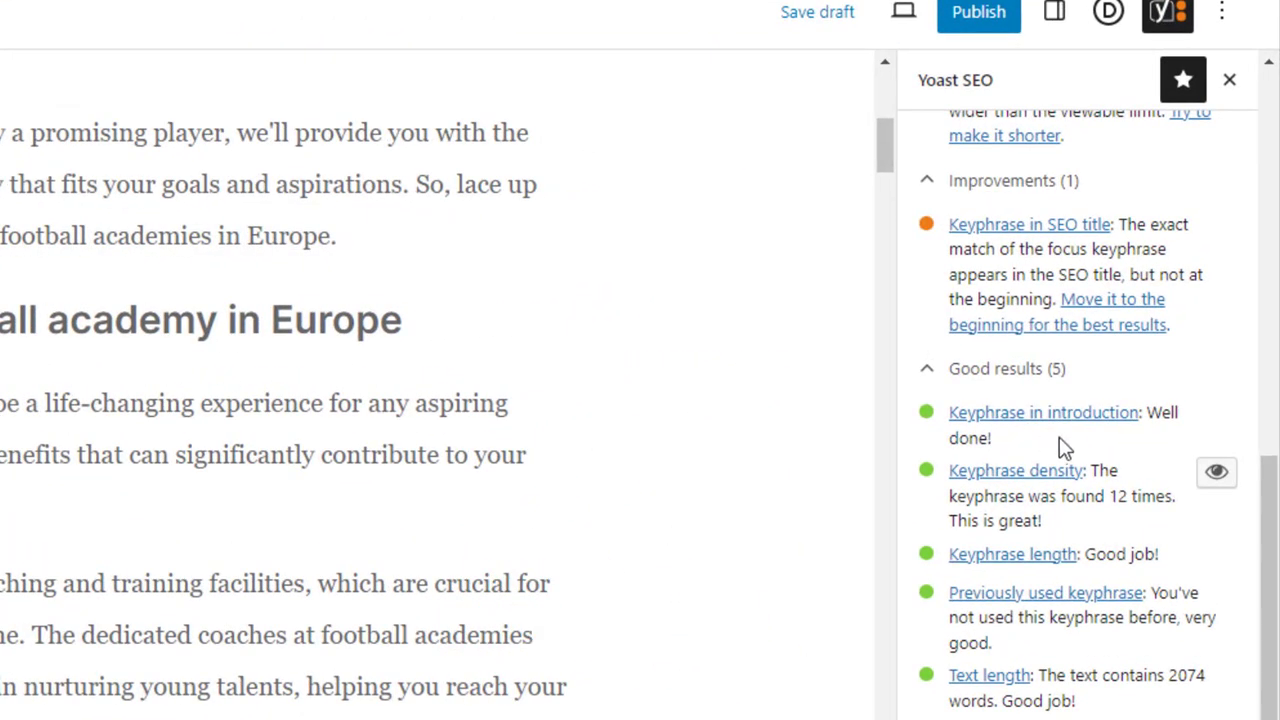
{"action": "scroll", "coordinate": [1080, 400], "scroll_direction": "up", "scroll_amount": 10}
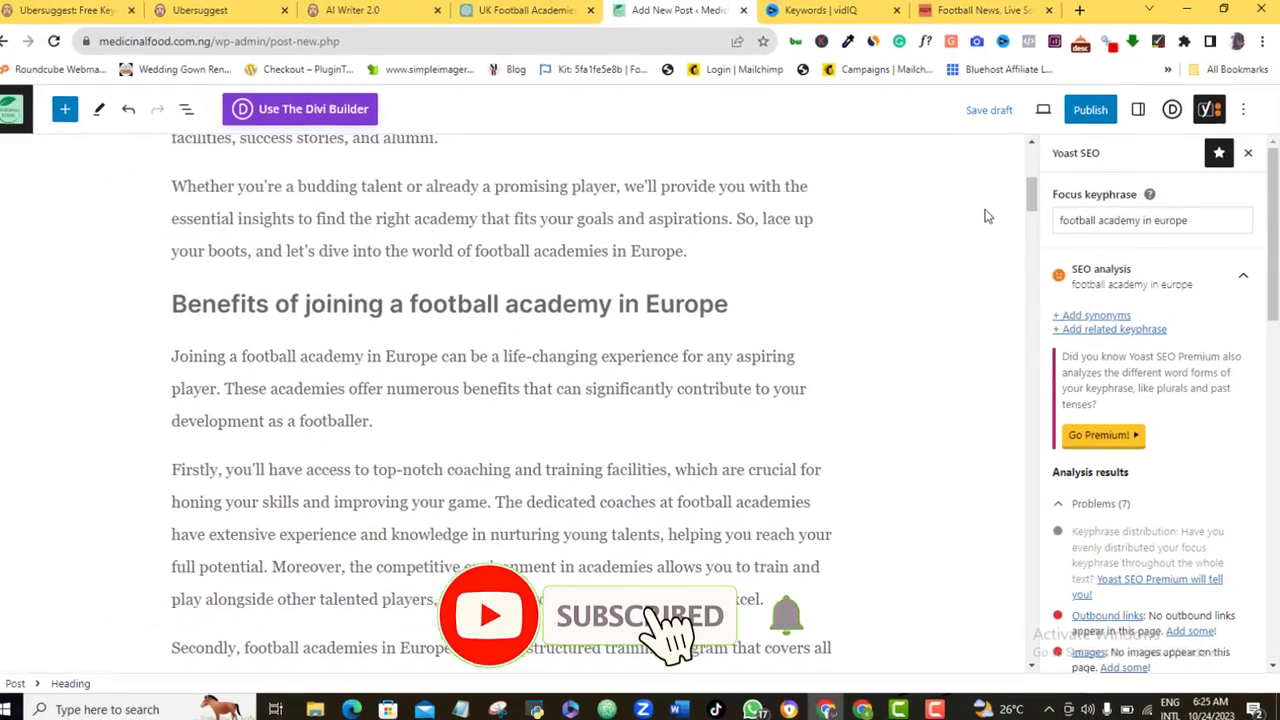
Select "football academy in Europe" in the opening paragraph and turn the keyphrase density highlighting on and off again.
{"action": "scroll", "coordinate": [985, 217], "scroll_direction": "up", "scroll_amount": 5}
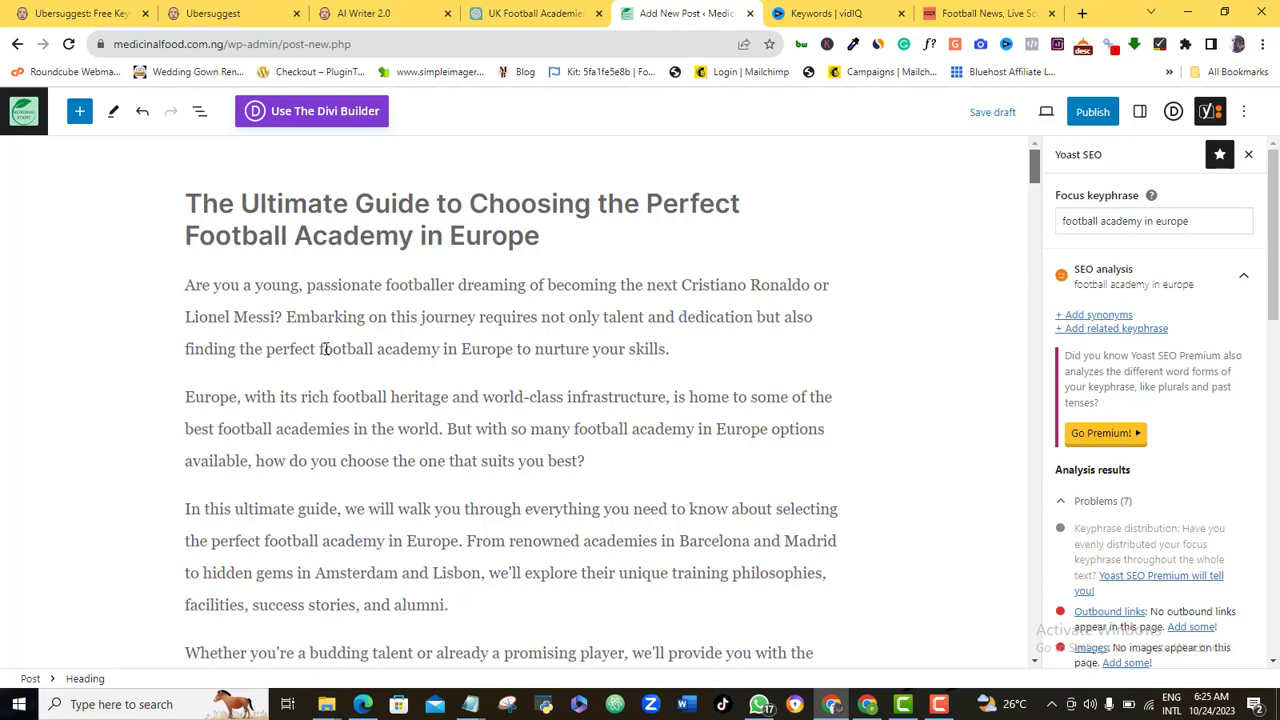
{"action": "left_click_drag", "start_coordinate": [319, 349], "coordinate": [515, 349]}
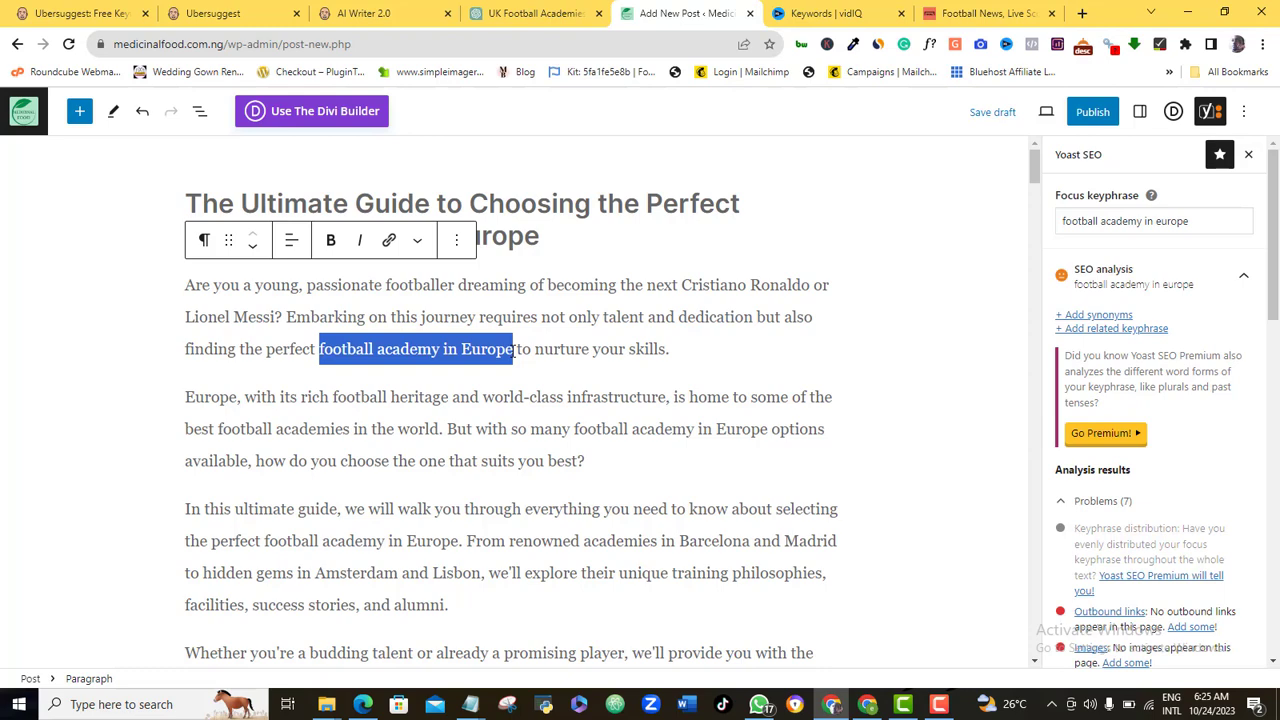
{"action": "left_click_drag", "start_coordinate": [1276, 260], "coordinate": [1267, 476]}
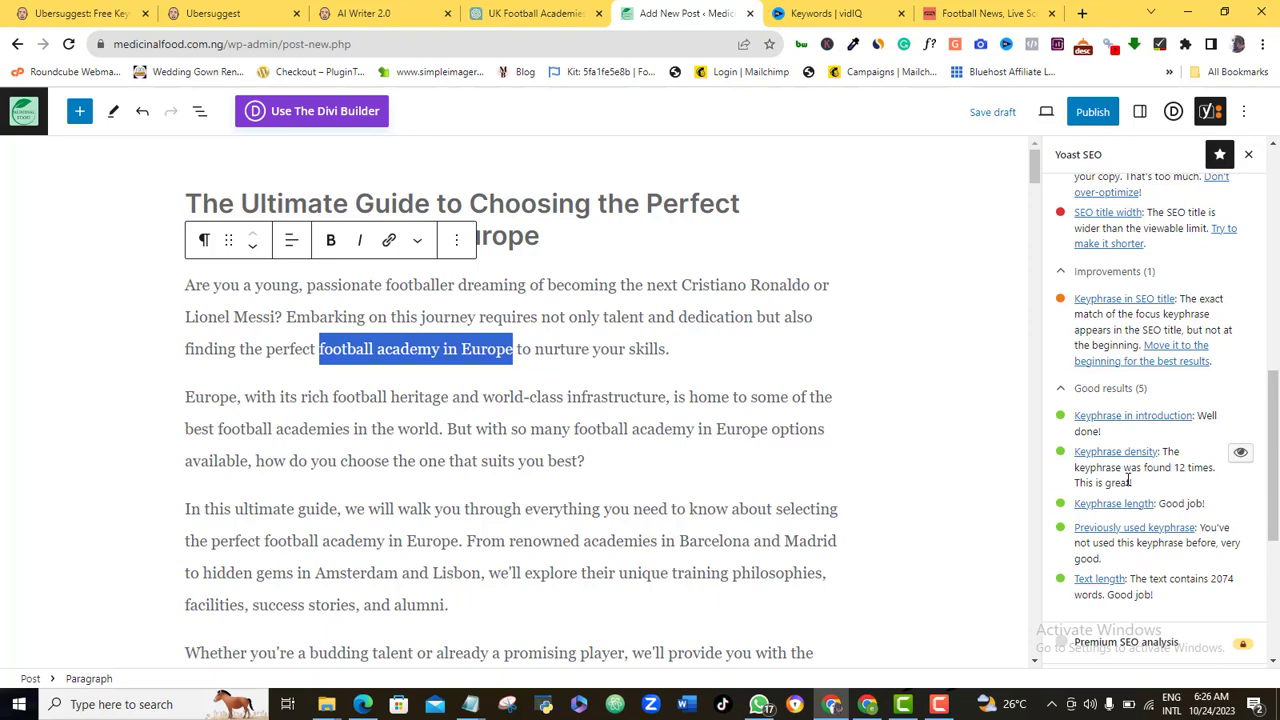
{"action": "left_click", "coordinate": [1239, 455]}
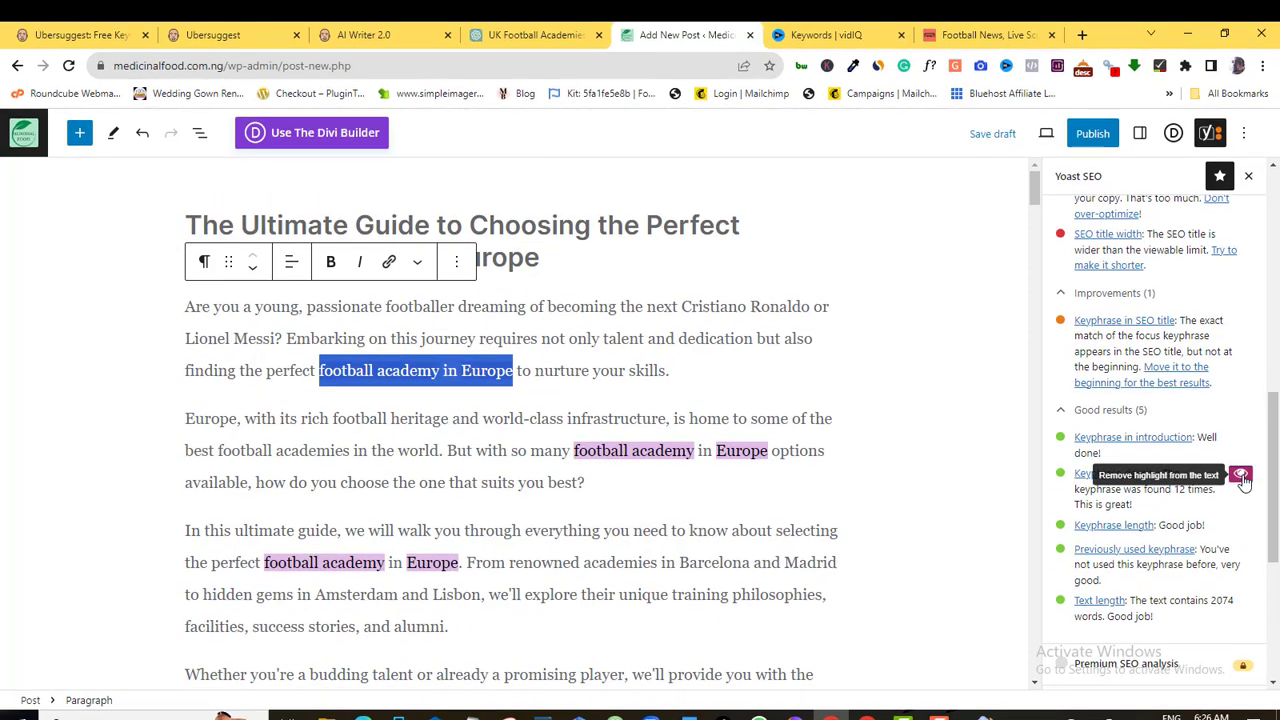
{"action": "left_click", "coordinate": [1239, 455]}
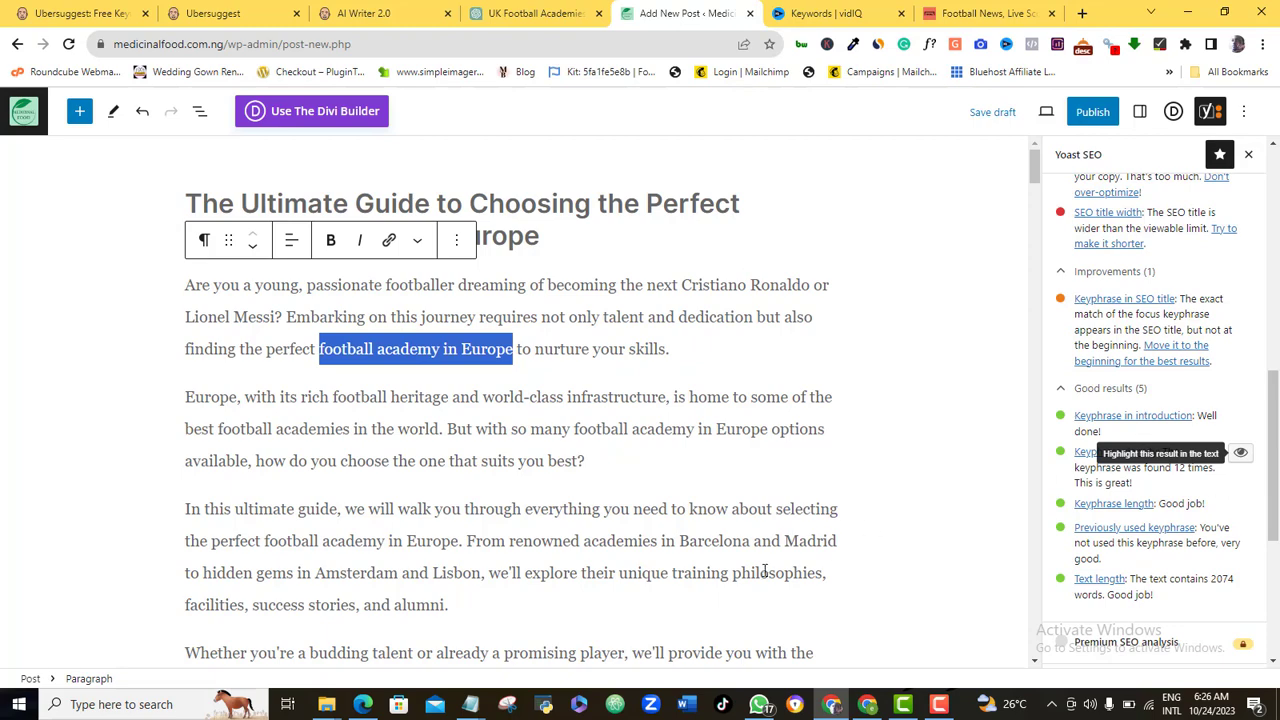
Check the keyphrase "football academy in europe" in the Notepad keyword list and return to the post editor.
{"action": "mouse_move", "coordinate": [476, 702]}
{"action": "left_click", "coordinate": [482, 628]}
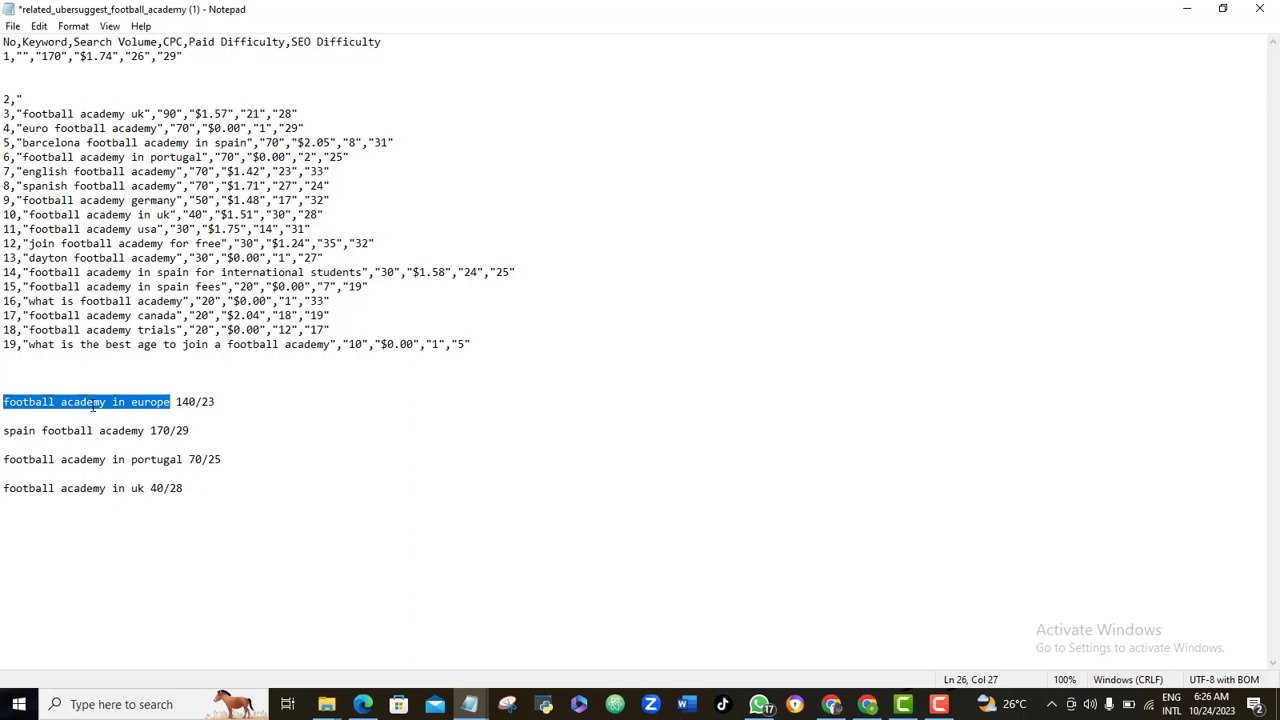
{"action": "left_click", "coordinate": [832, 706]}
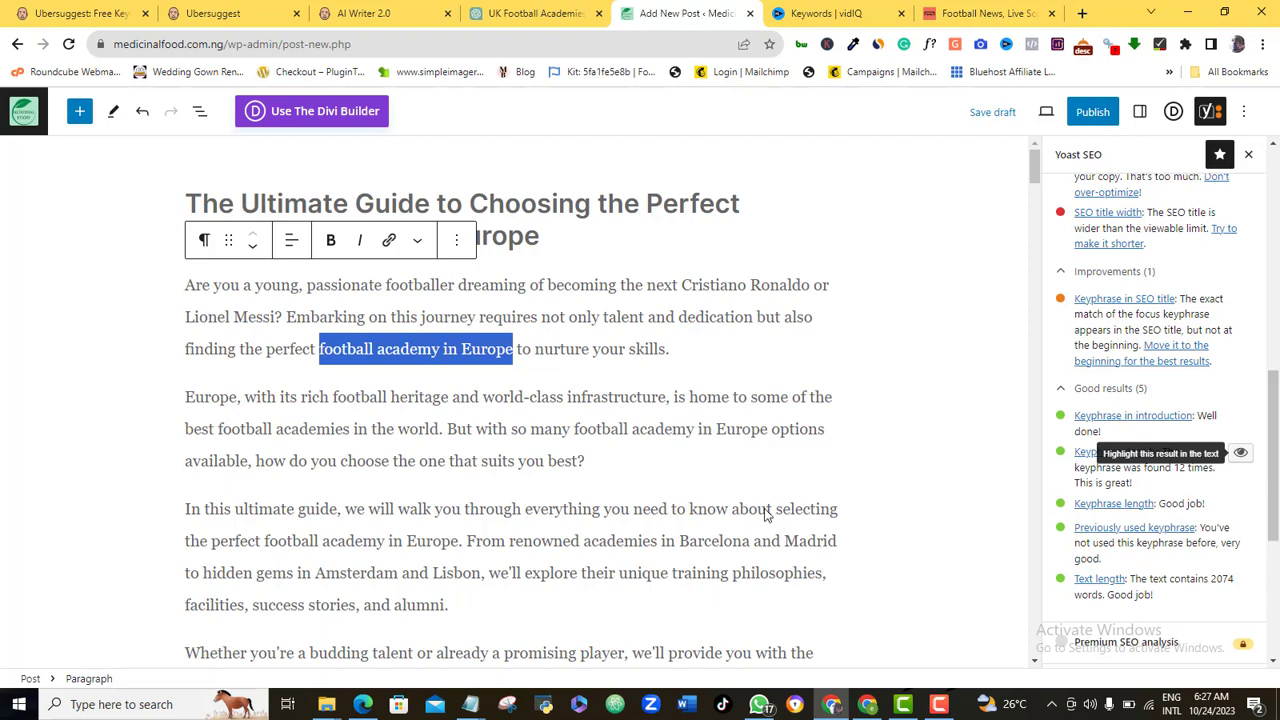
{"action": "mouse_move", "coordinate": [469, 704]}
{"action": "left_click", "coordinate": [410, 657]}
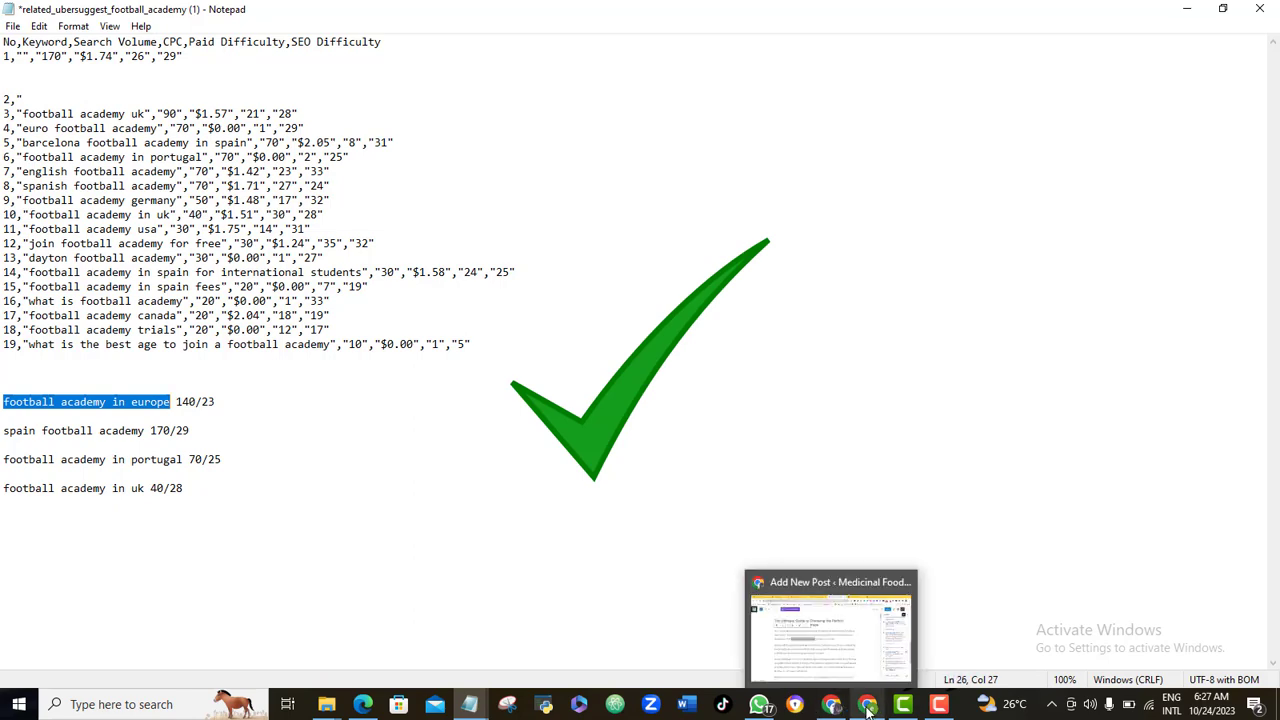
{"action": "left_click", "coordinate": [831, 706]}
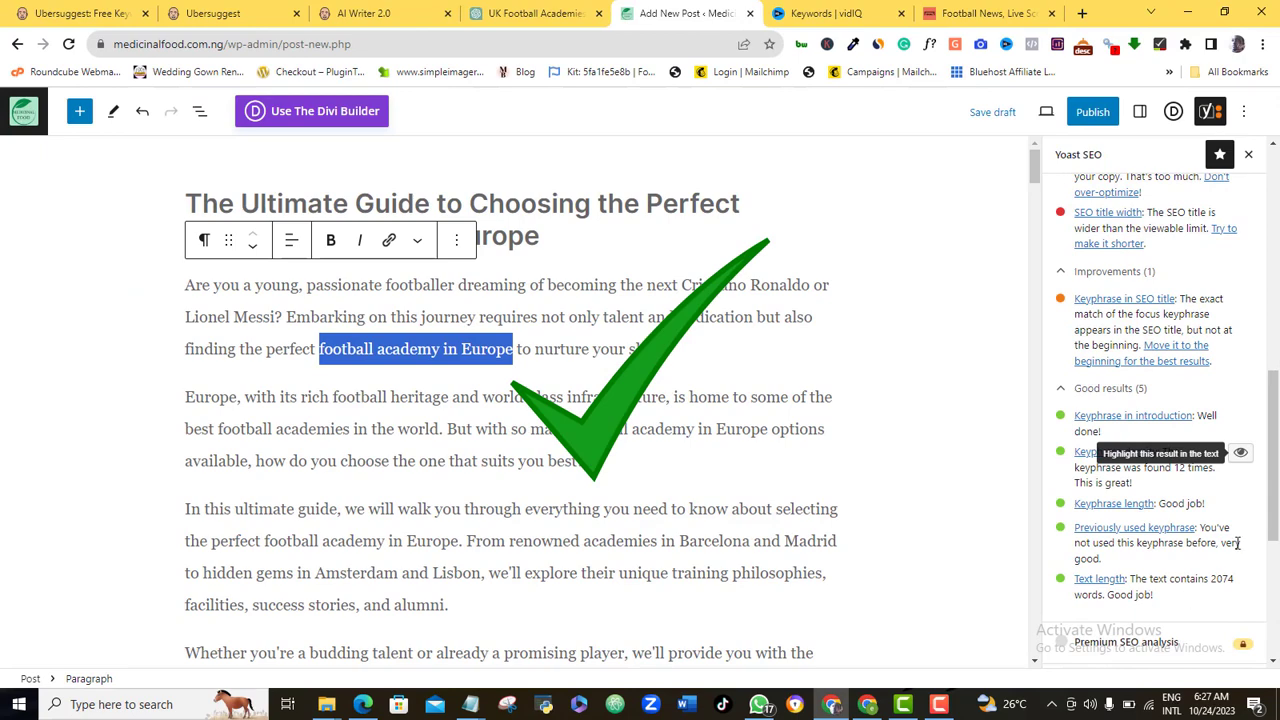
{"action": "scroll", "coordinate": [1272, 545], "scroll_direction": "down", "scroll_amount": 1}
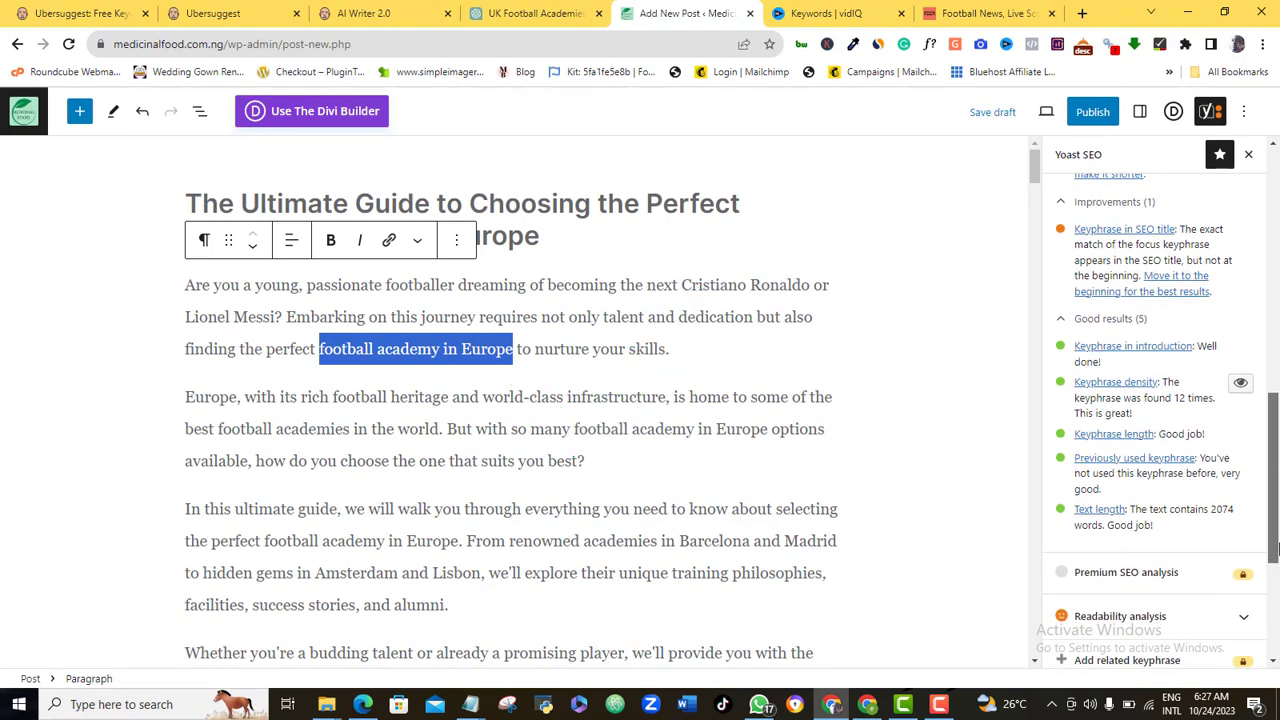
{"action": "left_click_drag", "start_coordinate": [1272, 545], "coordinate": [1272, 400]}
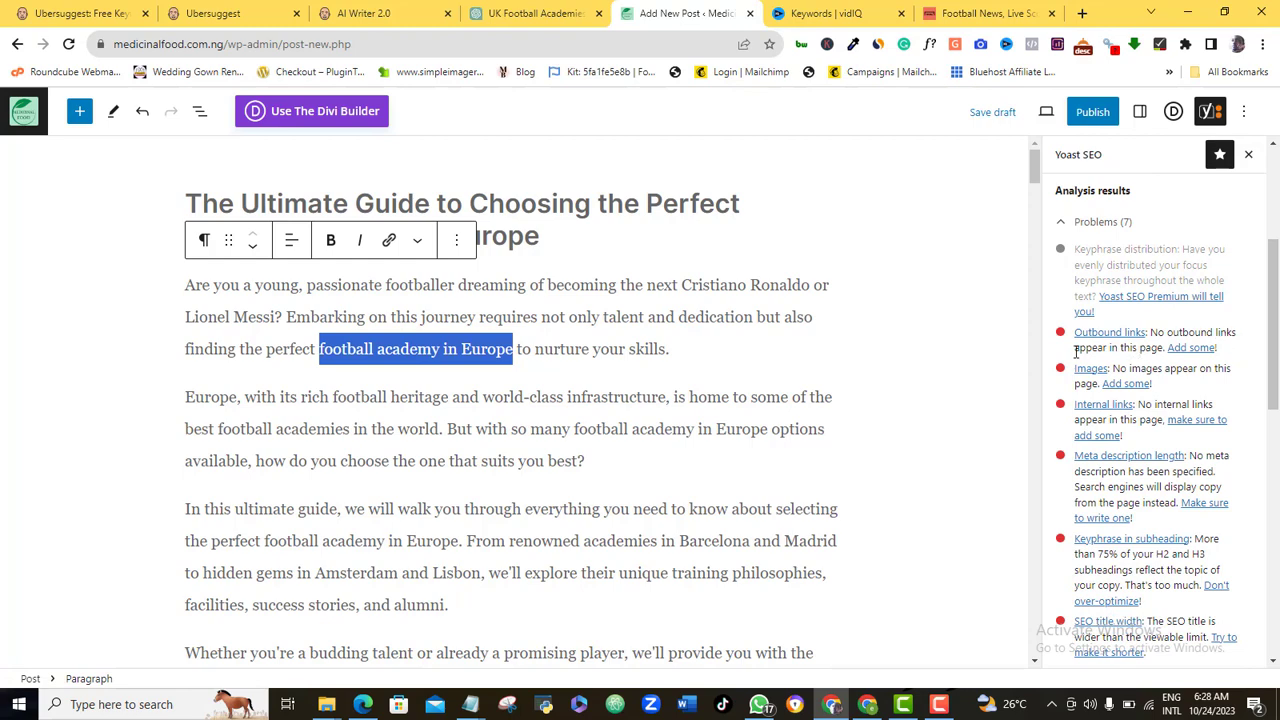
{"action": "left_click", "coordinate": [578, 412]}
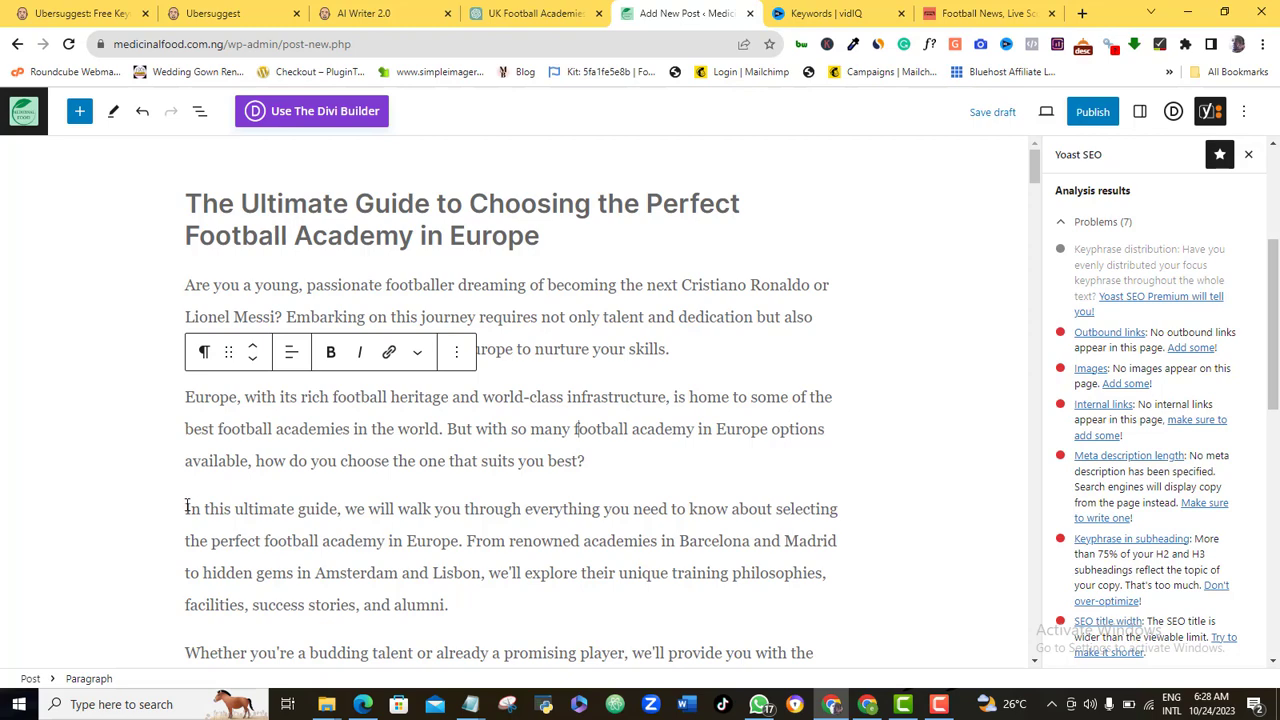
{"action": "left_click_drag", "start_coordinate": [187, 507], "coordinate": [338, 510]}
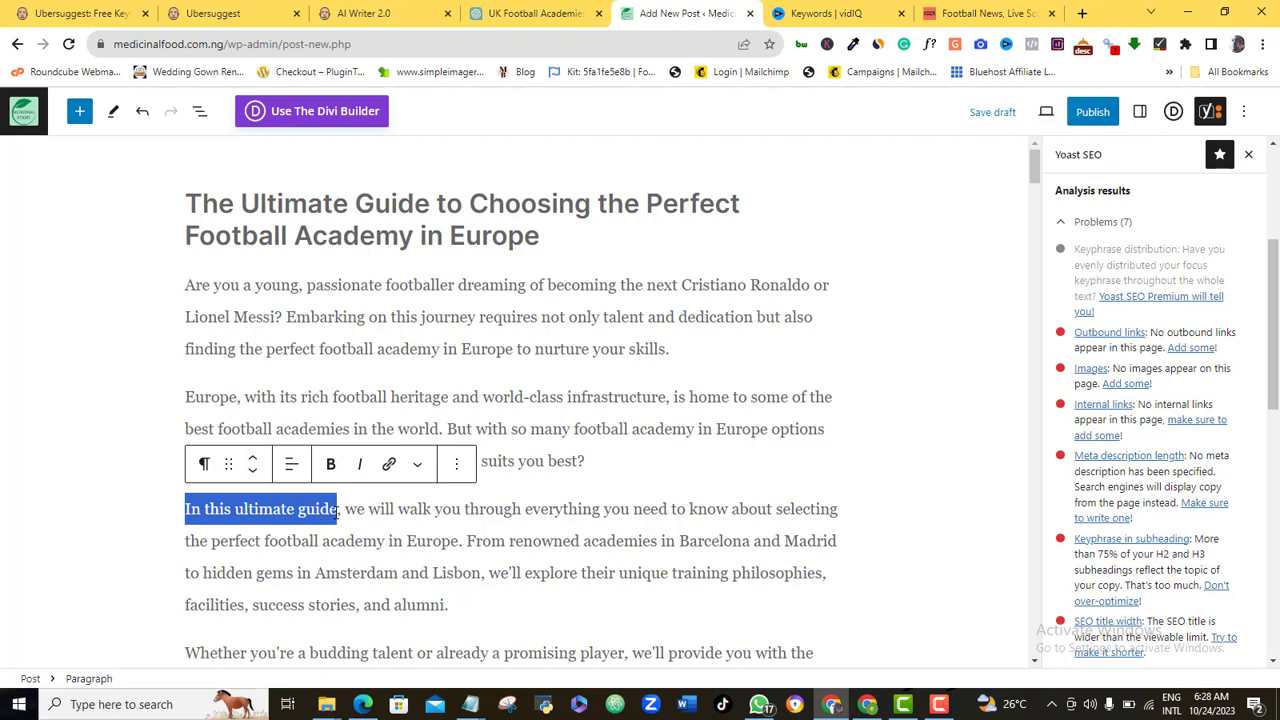
{"action": "left_click", "coordinate": [389, 465]}
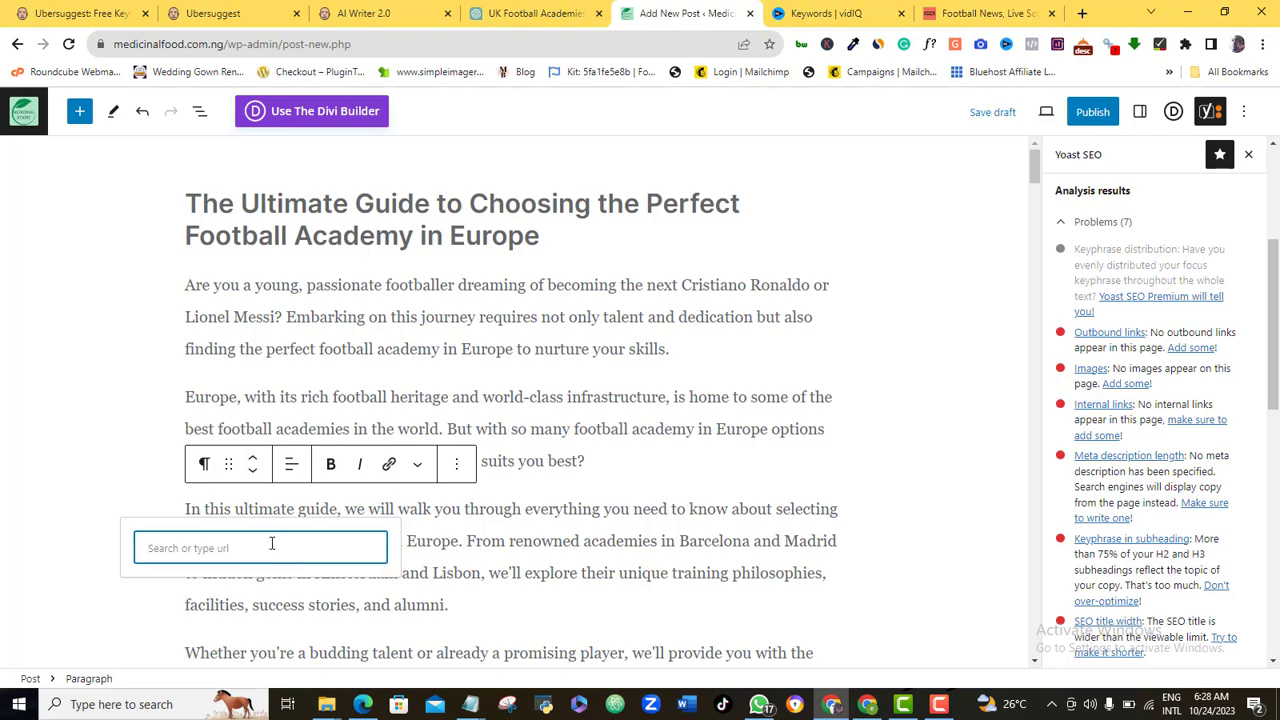
{"action": "type", "text": "www.goal.com"}
{"action": "key", "text": "Return"}
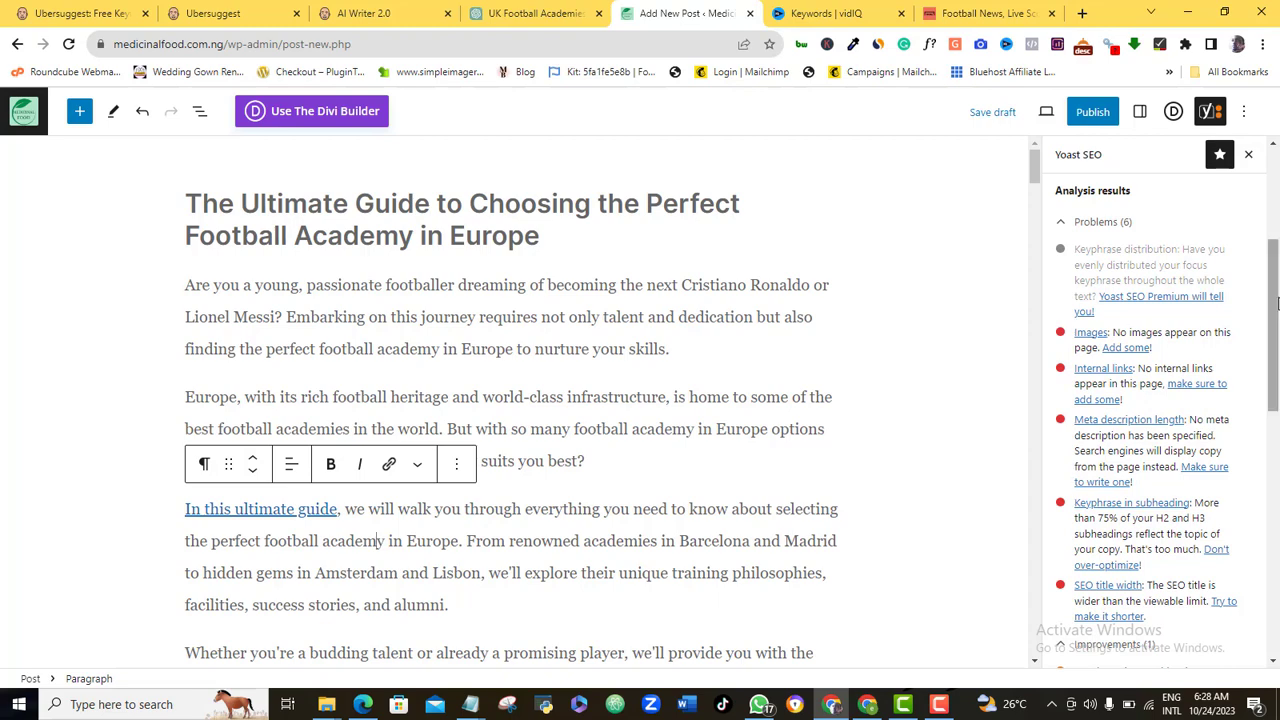
{"action": "scroll", "coordinate": [1225, 453], "scroll_direction": "down", "scroll_amount": 3}
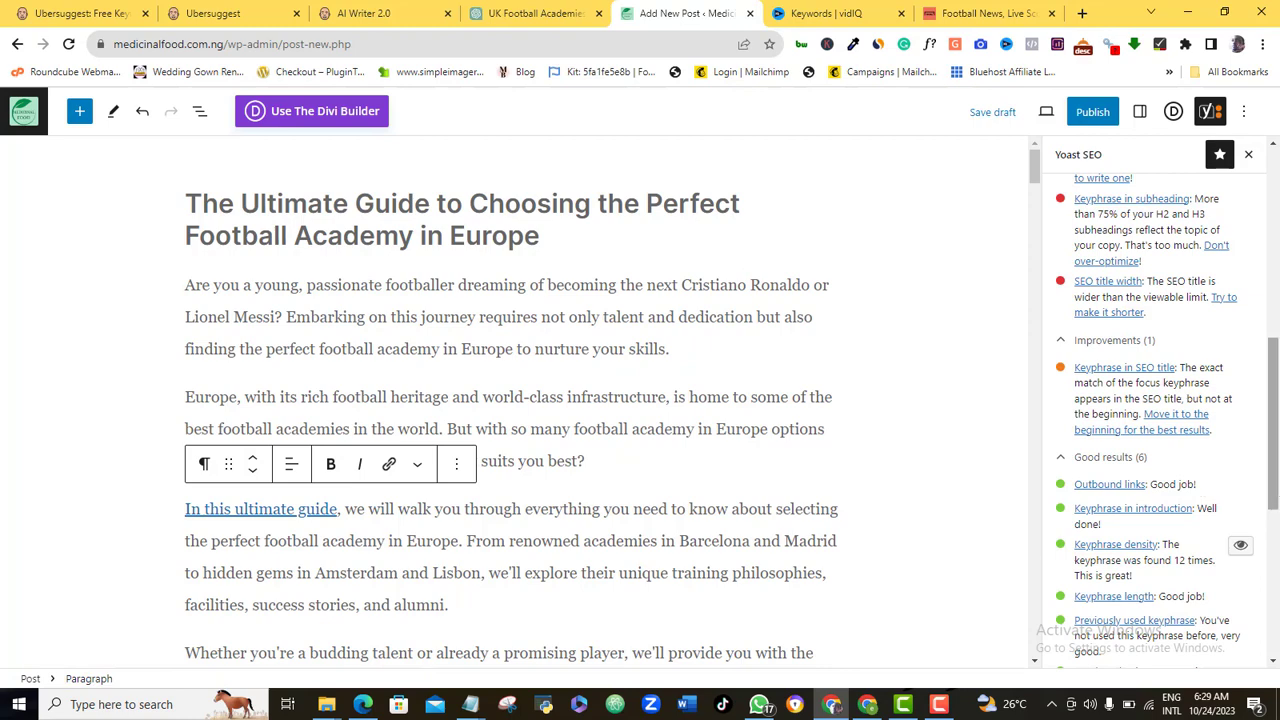
{"action": "left_click_drag", "start_coordinate": [1274, 488], "coordinate": [1277, 370]}
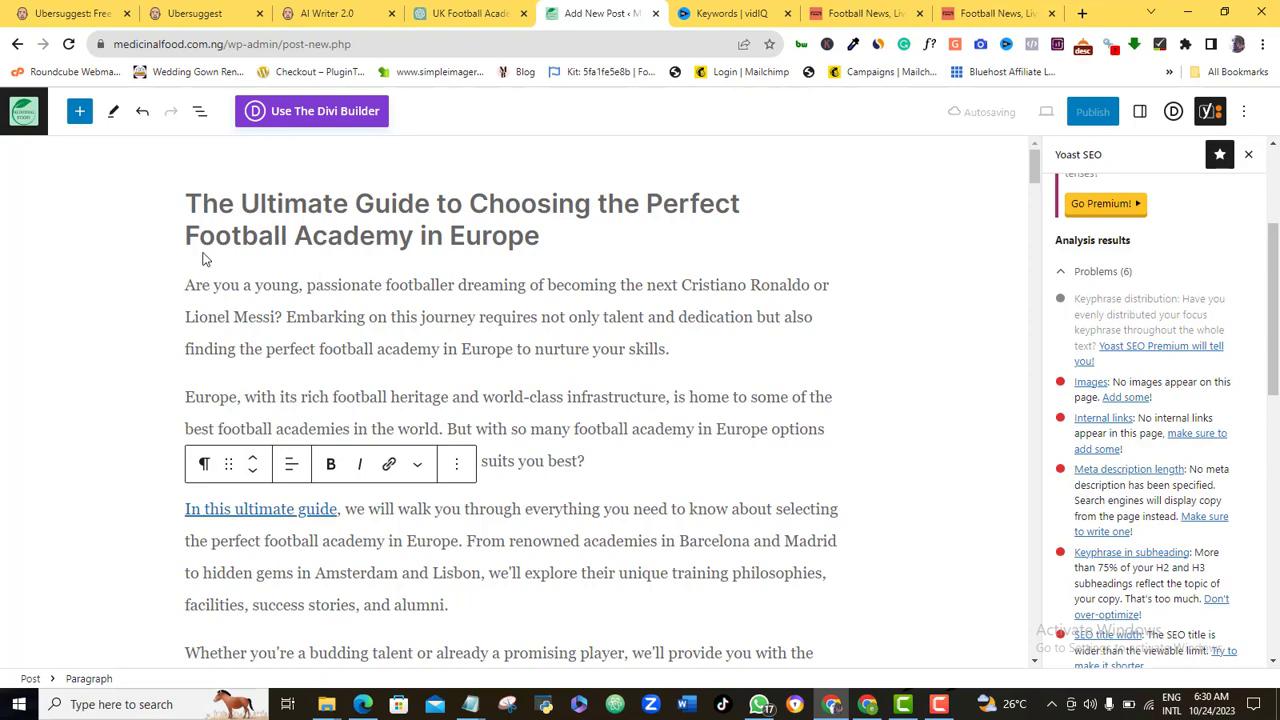
Add an image block directly below the post title and choose football-academy-in-europe-1-1.png in the media library for it.
{"action": "left_click", "coordinate": [549, 237]}
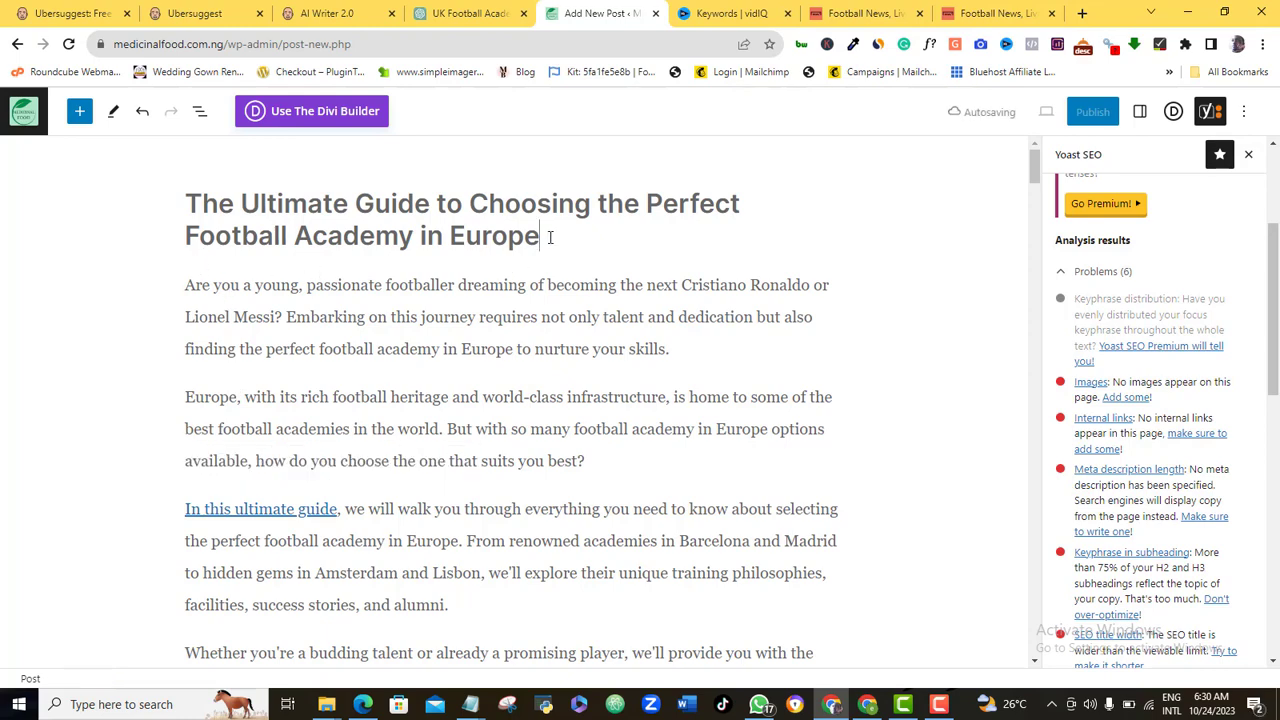
{"action": "key", "text": "Return"}
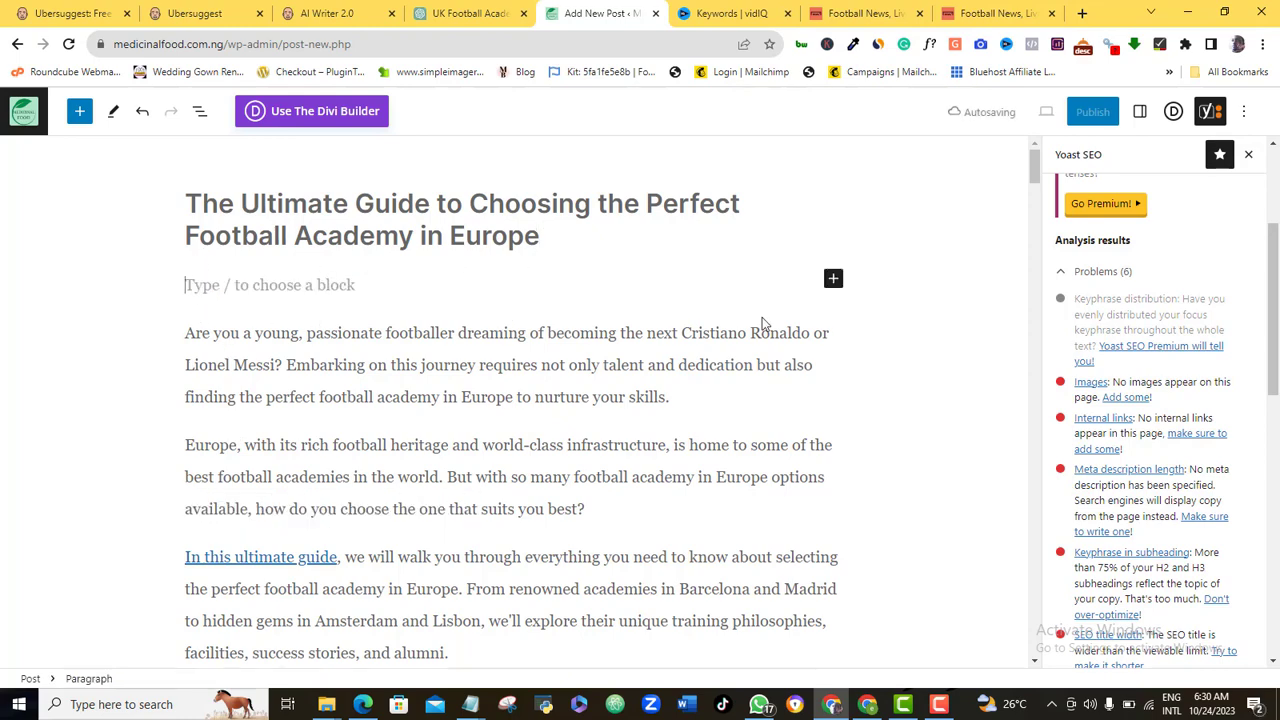
{"action": "left_click", "coordinate": [833, 278]}
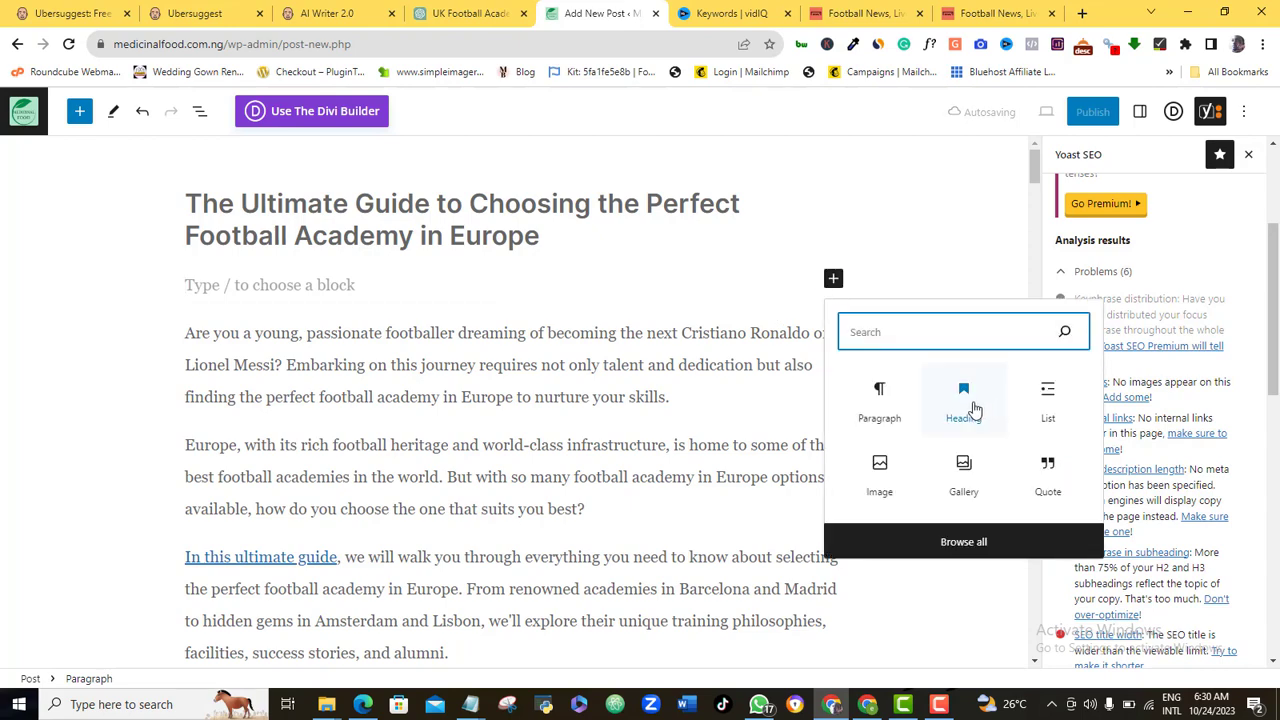
{"action": "left_click", "coordinate": [879, 470]}
{"action": "left_click", "coordinate": [300, 389]}
{"action": "left_click", "coordinate": [620, 394]}
{"action": "left_click", "coordinate": [189, 137]}
{"action": "left_click", "coordinate": [466, 434]}
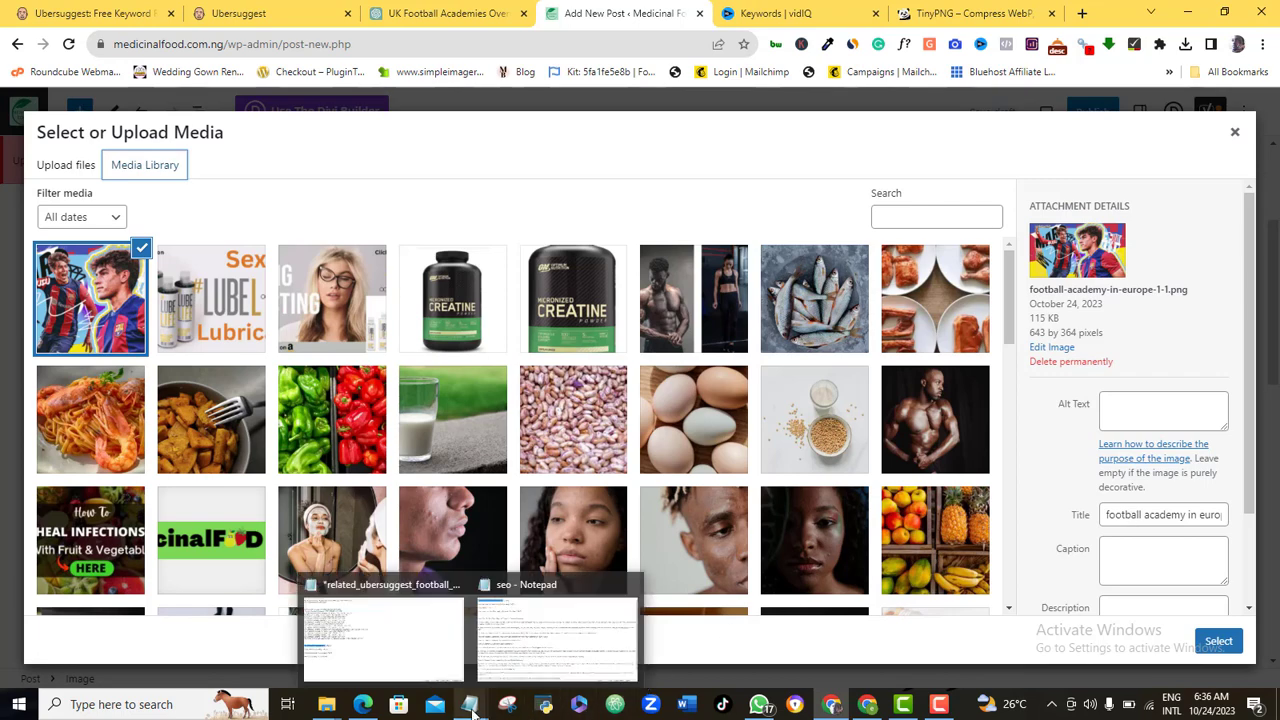
Set the chosen image's alt text to "football academy in europe", matching the Notepad keyword, and insert the image into the post.
{"action": "left_click", "coordinate": [423, 662]}
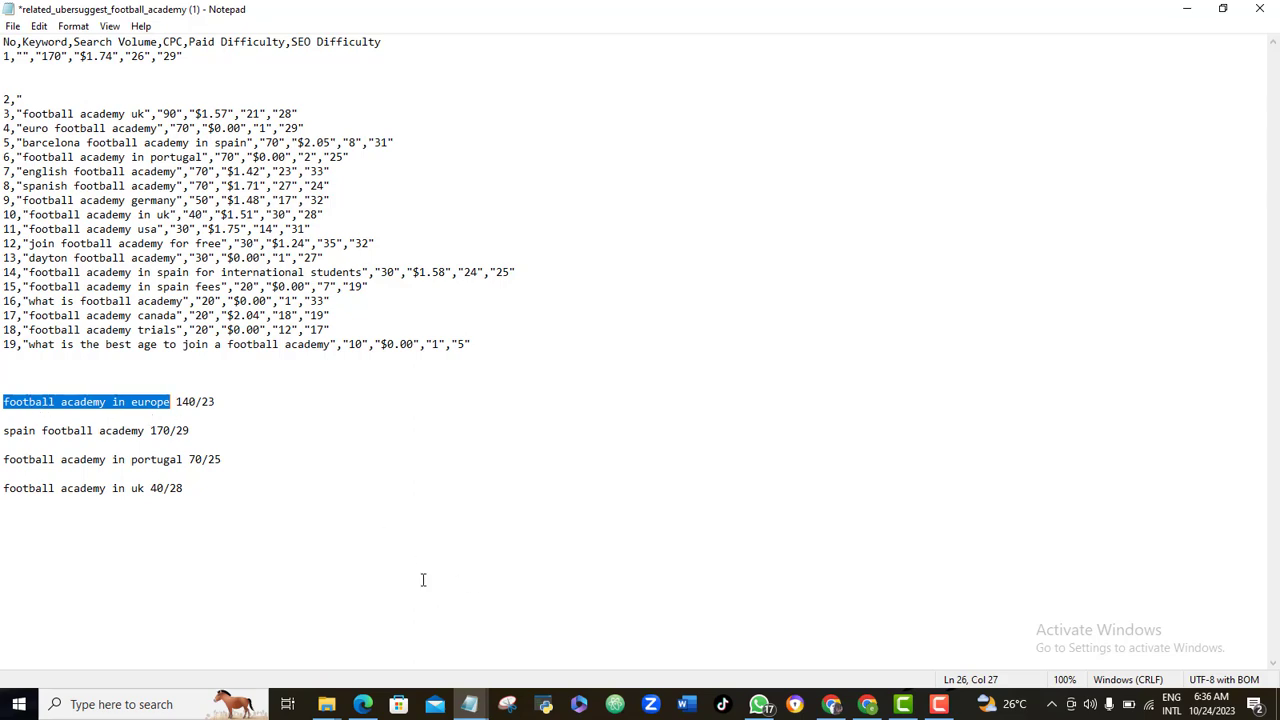
{"action": "left_click", "coordinate": [867, 704]}
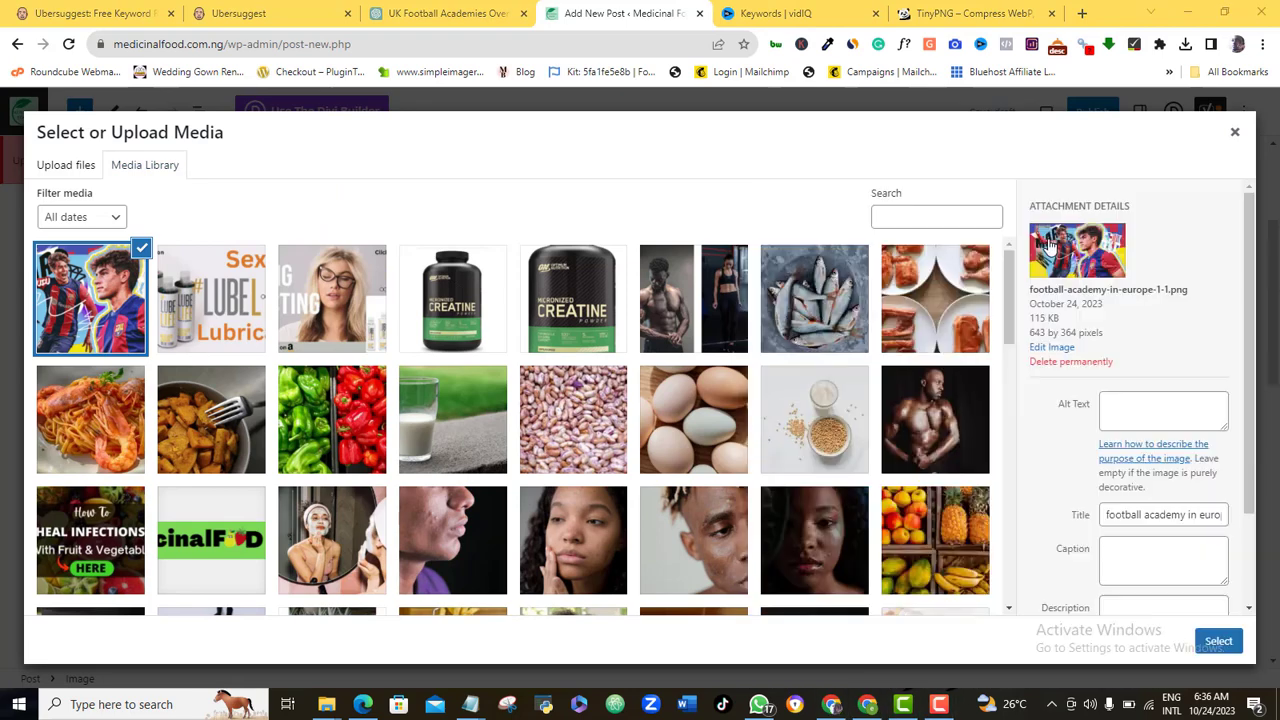
{"action": "left_click", "coordinate": [1201, 515]}
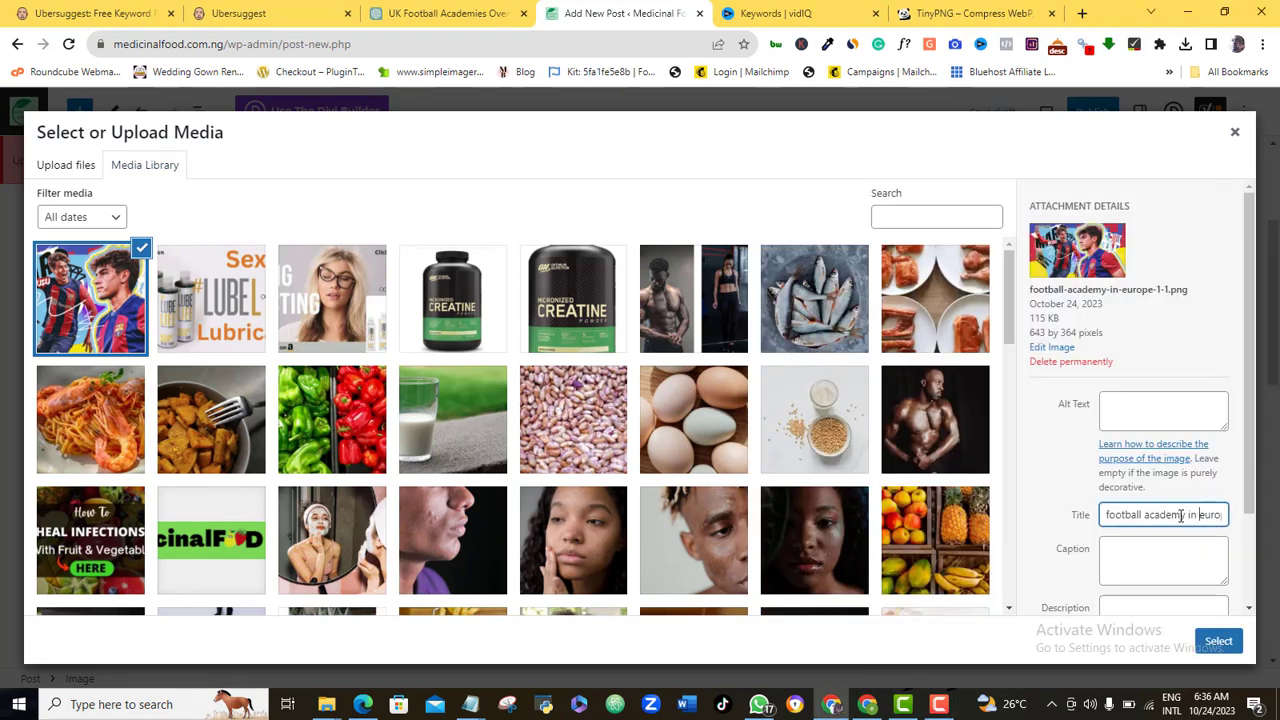
{"action": "left_click", "coordinate": [1157, 412]}
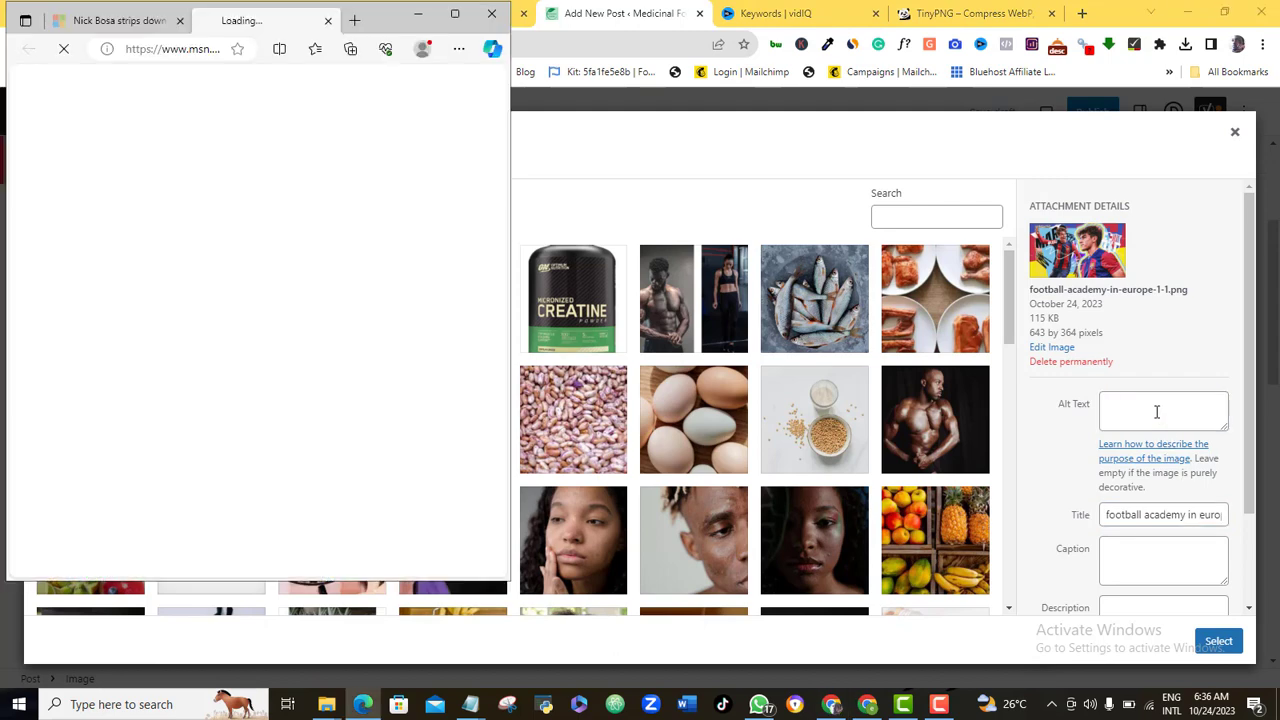
{"action": "left_click", "coordinate": [1157, 410]}
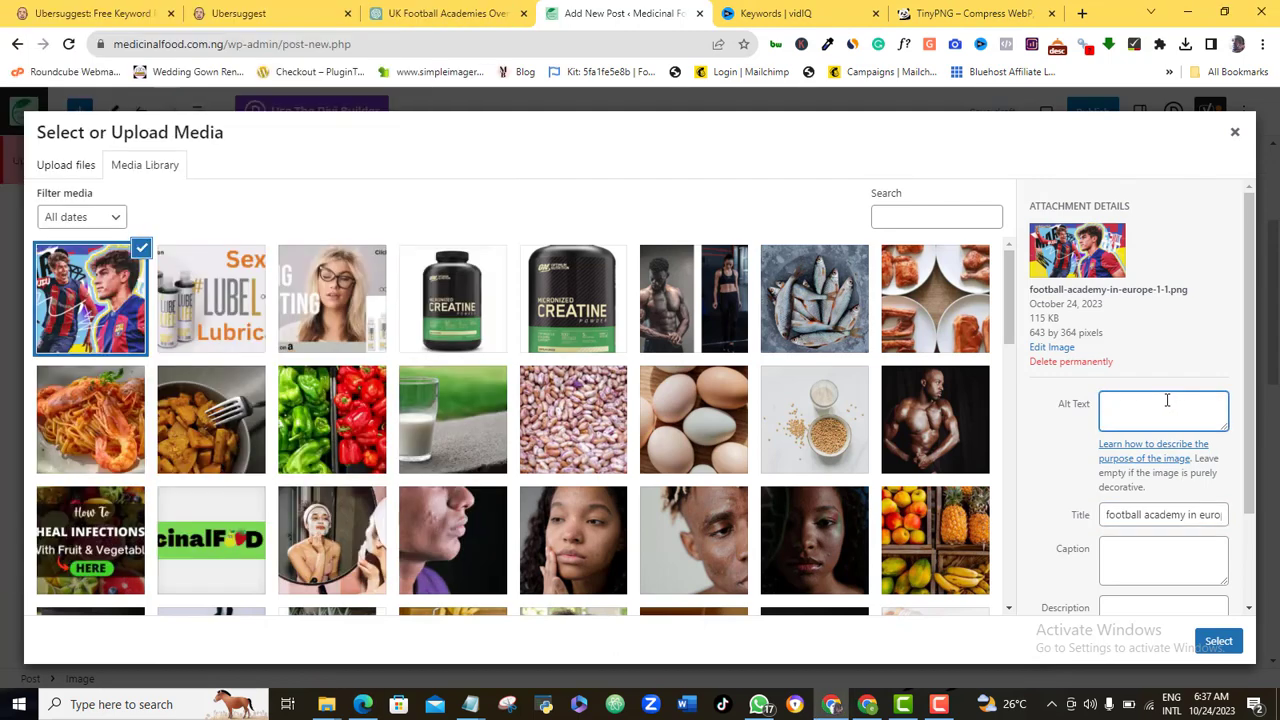
{"action": "type", "text": "football academy in europe"}
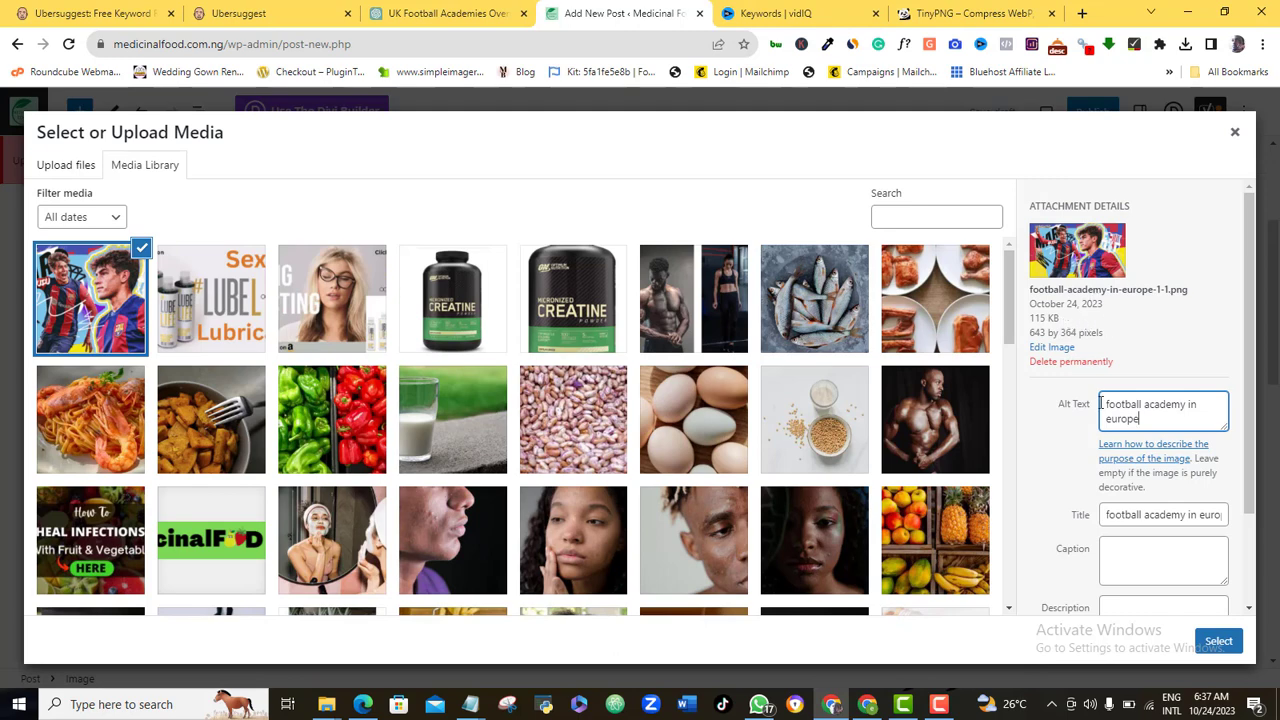
{"action": "left_click", "coordinate": [1216, 641]}
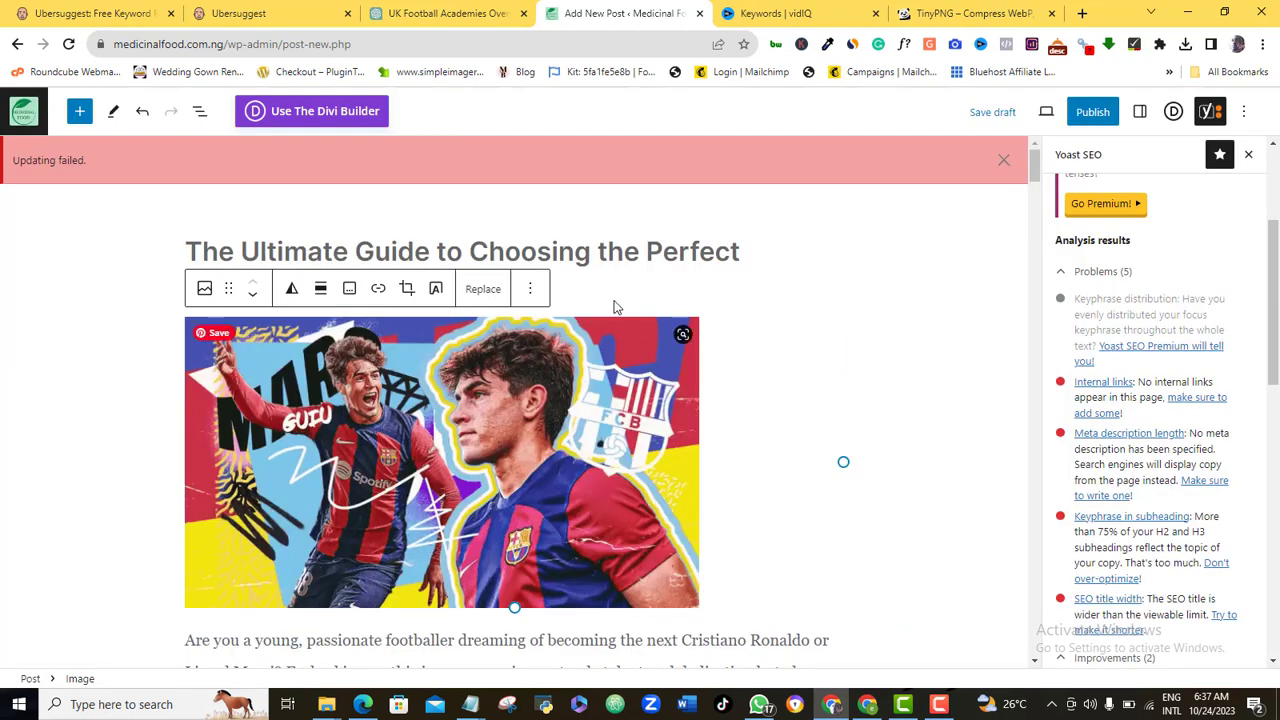
{"action": "left_click", "coordinate": [950, 342]}
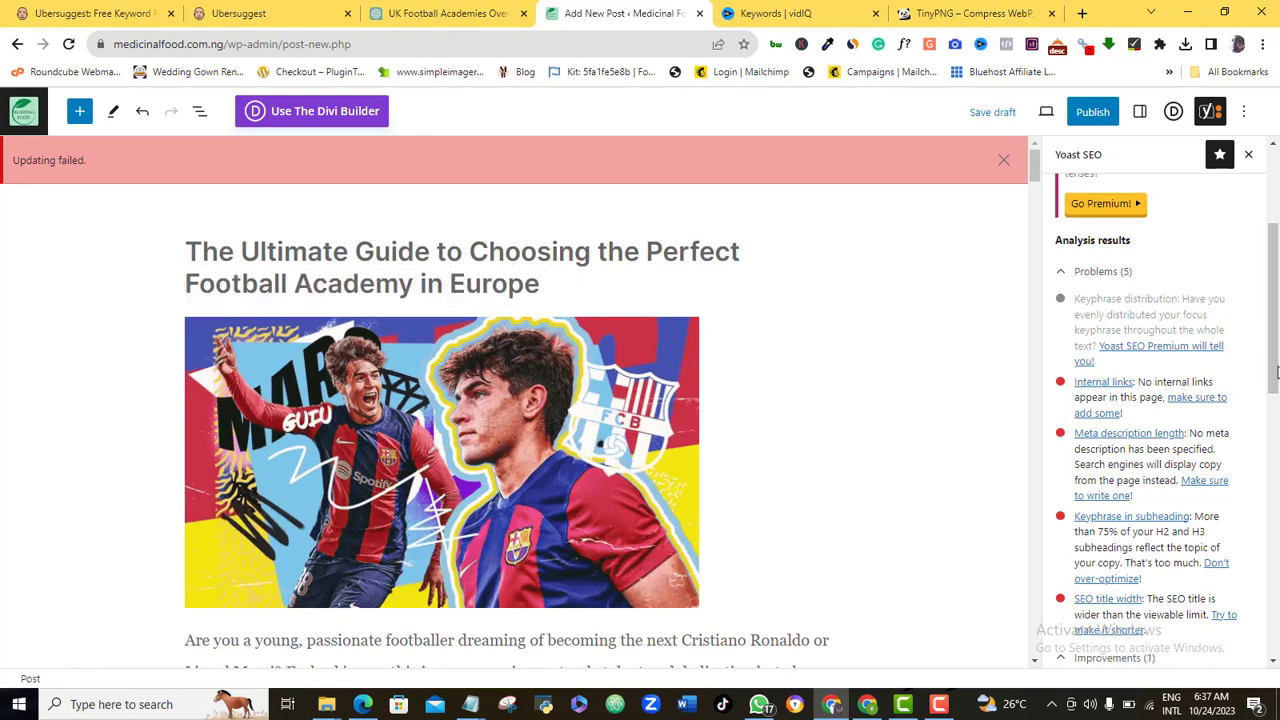
Review the Yoast SEO image results and remaining problems, and dismiss the "Updating failed" notice.
{"action": "left_click_drag", "start_coordinate": [1277, 372], "coordinate": [1275, 514]}
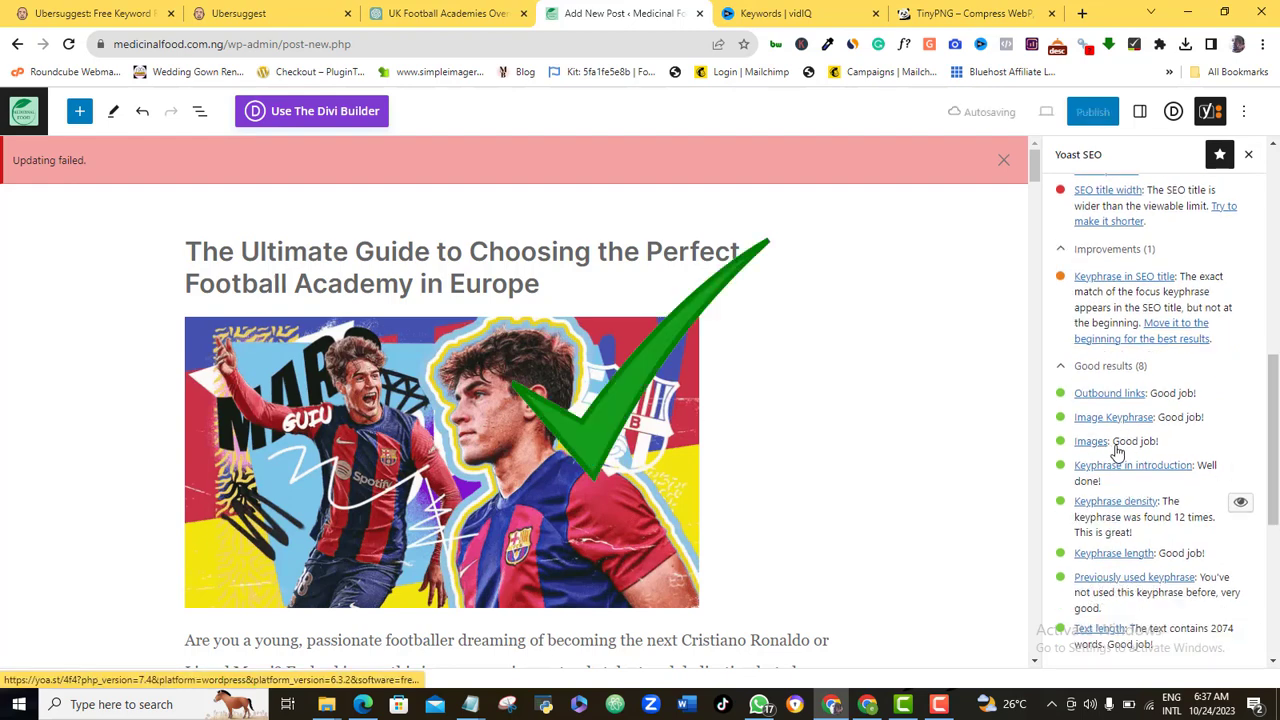
{"action": "left_click", "coordinate": [1003, 160]}
{"action": "scroll", "coordinate": [1200, 330], "scroll_direction": "up", "scroll_amount": 5}
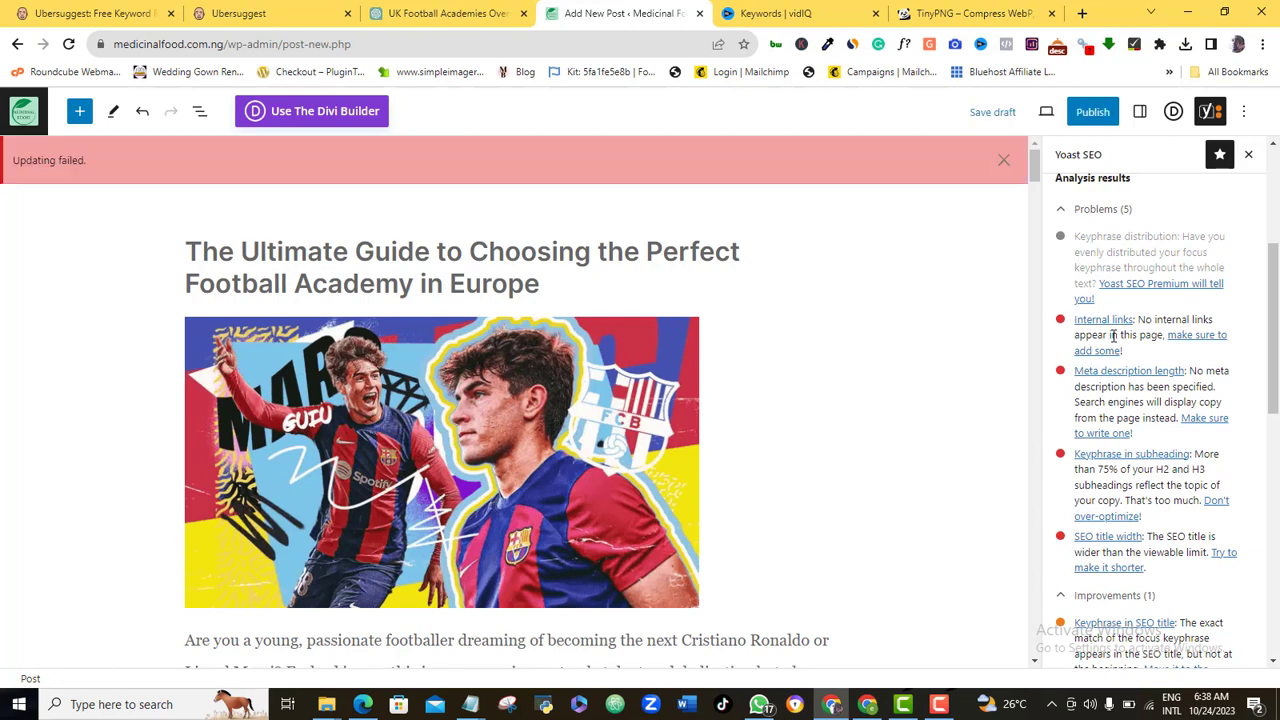
{"action": "left_click", "coordinate": [1003, 160]}
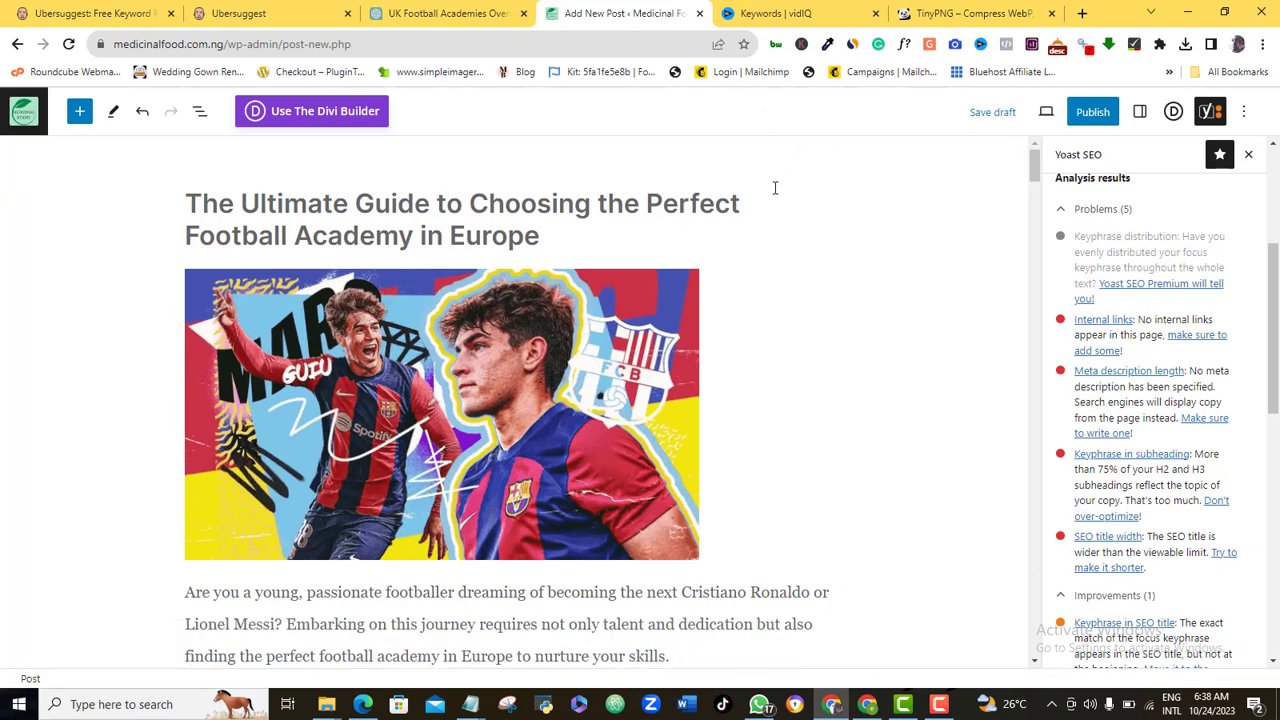
{"action": "left_click_drag", "start_coordinate": [1275, 285], "coordinate": [1275, 305]}
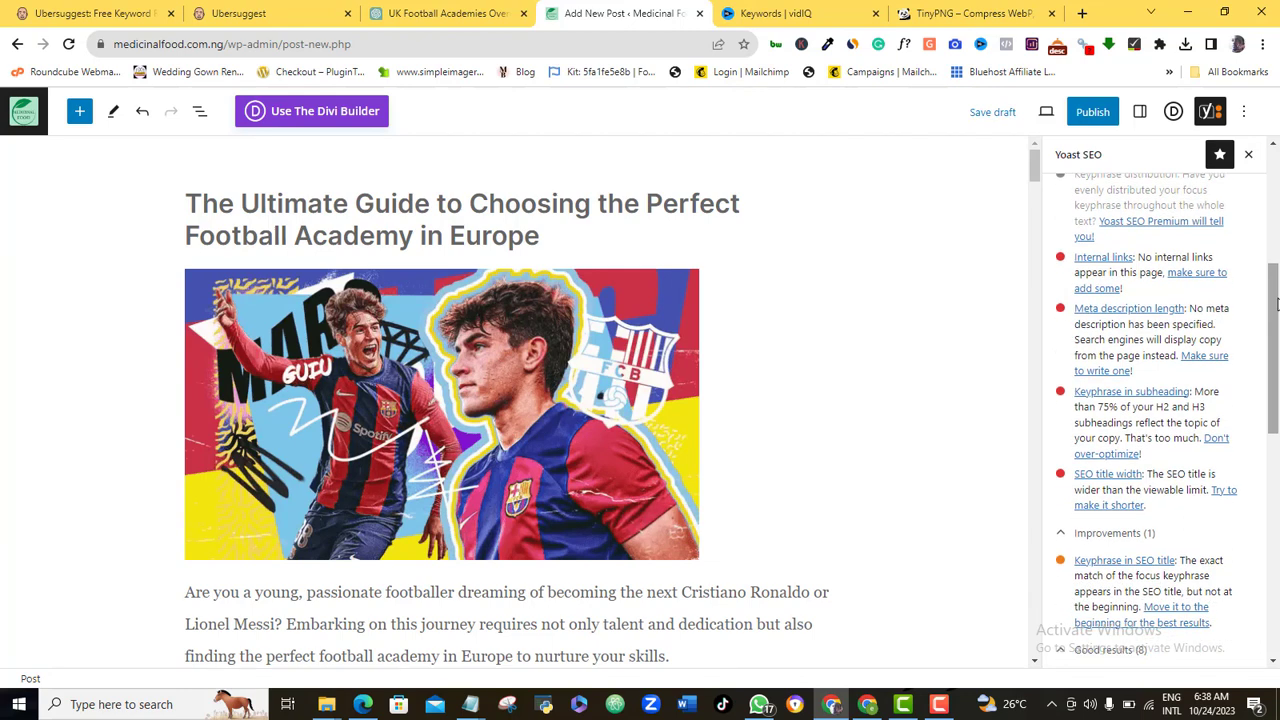
Open the medicinalfood.com.ng homepage in a new browser tab and copy the link address of the 10 common bodybuilders food article.
{"action": "left_click", "coordinate": [1082, 14]}
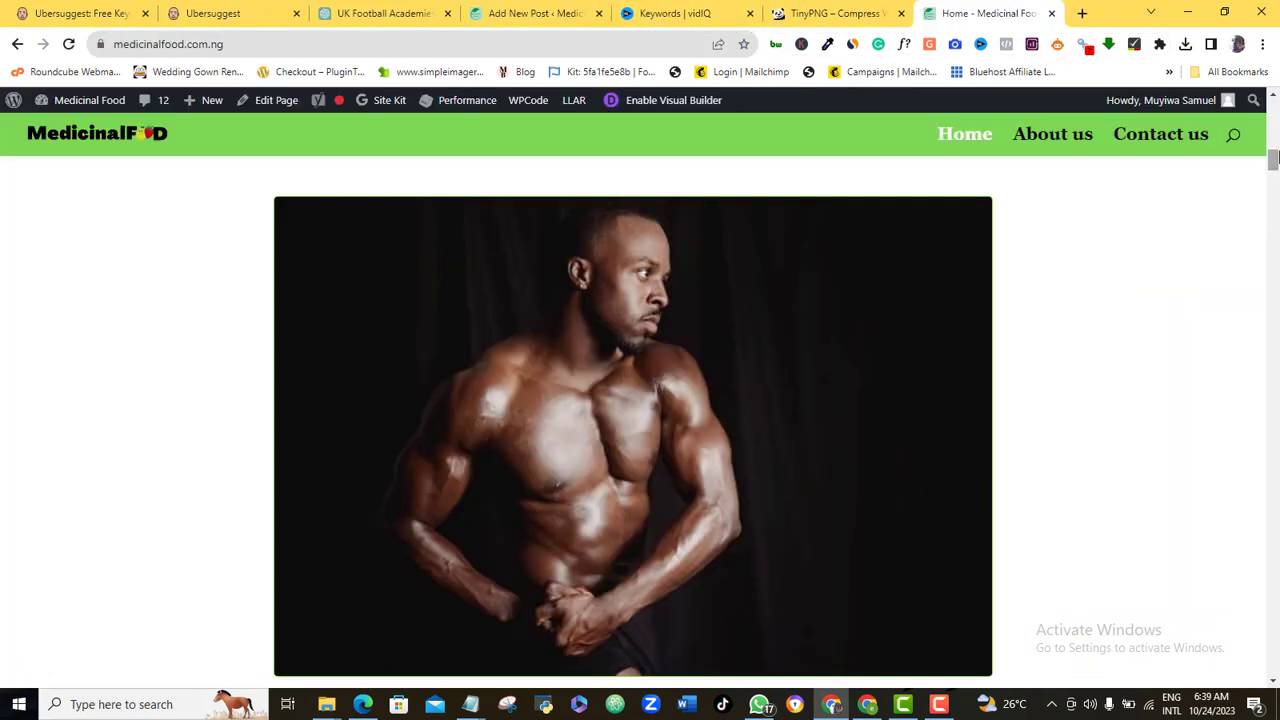
{"action": "left_click_drag", "start_coordinate": [1275, 160], "coordinate": [1275, 171]}
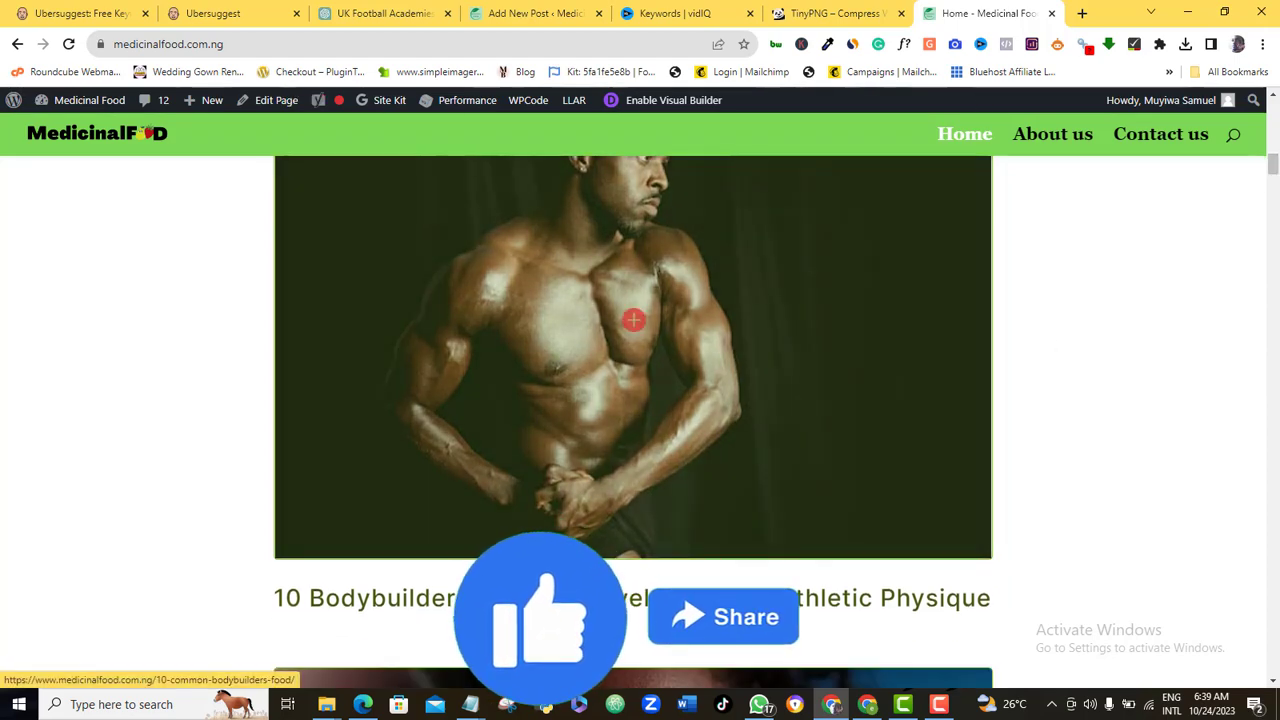
{"action": "right_click", "coordinate": [518, 441]}
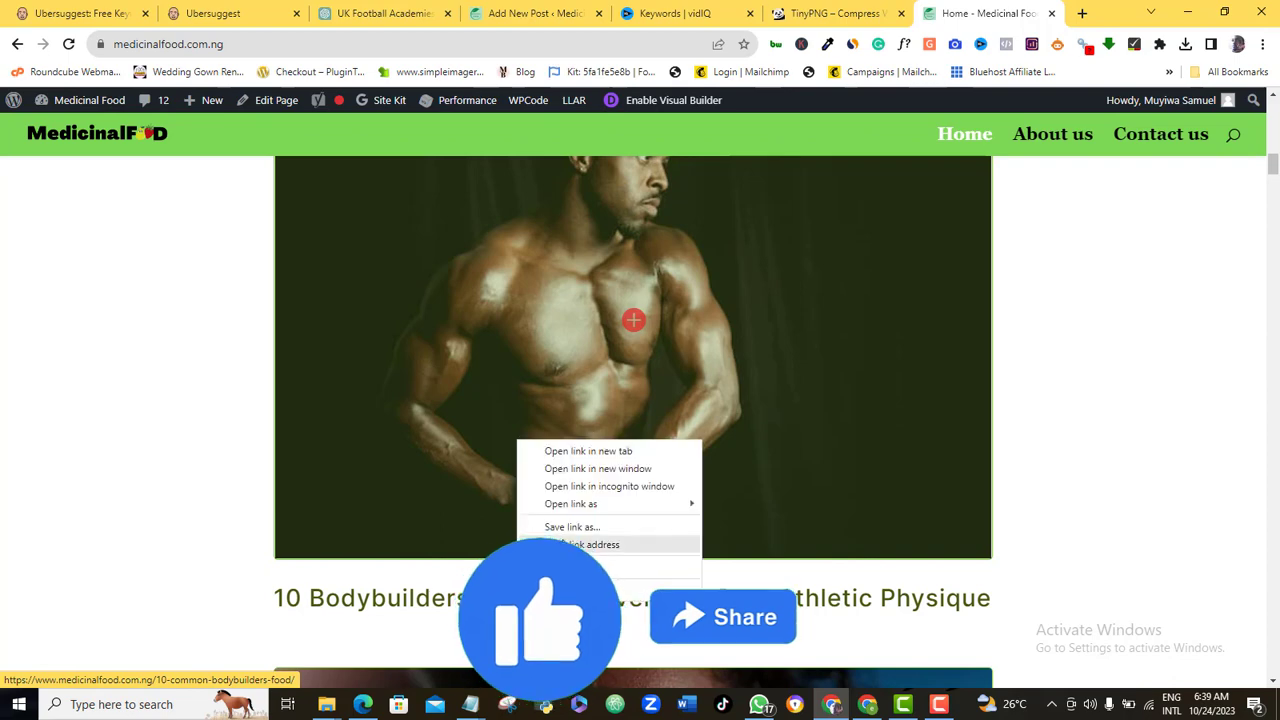
{"action": "left_click", "coordinate": [603, 545]}
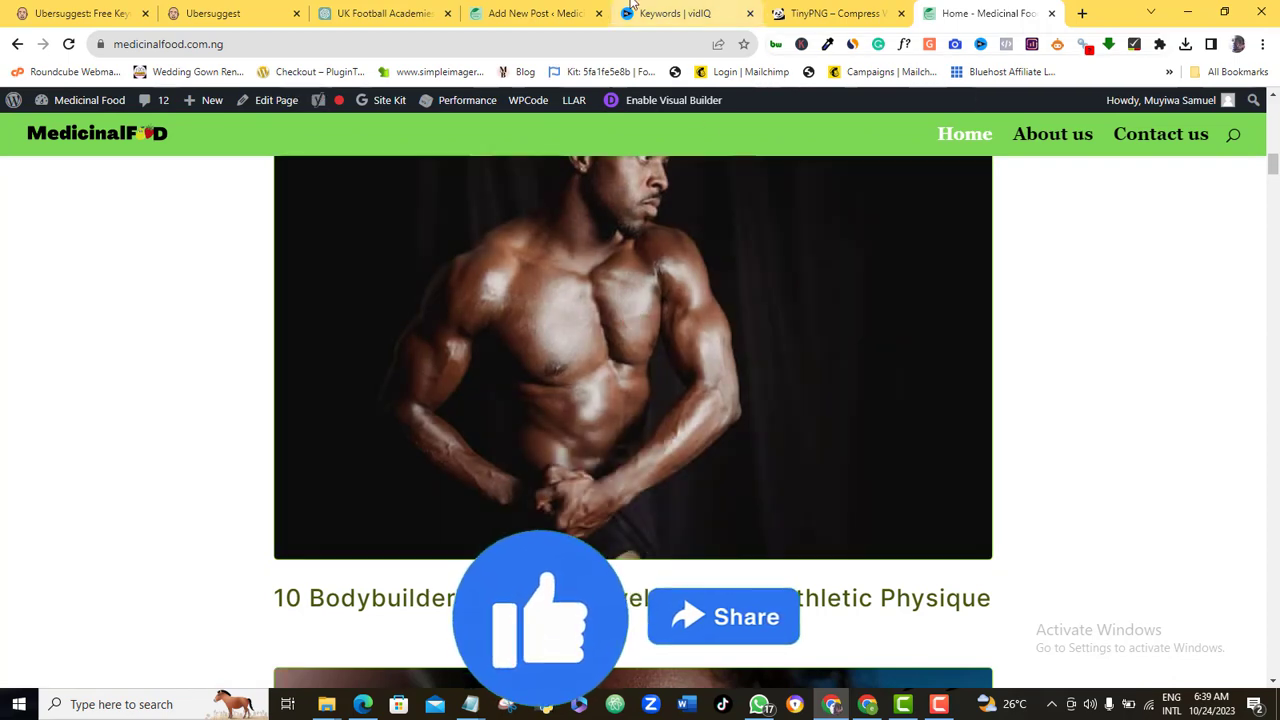
Link the paragraph starting "This comprehensive approach ensures" to the copied 10-common-bodybuilders-food address and check the Yoast internal links result.
{"action": "left_click", "coordinate": [533, 13]}
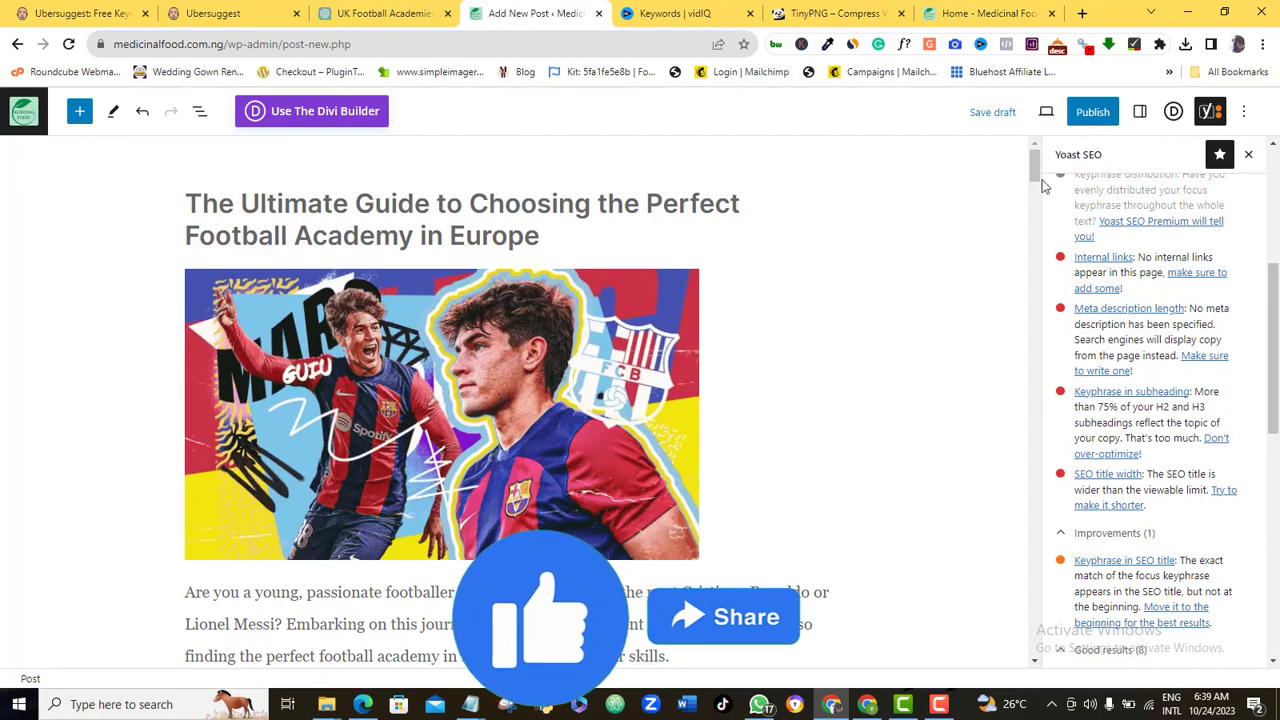
{"action": "left_click_drag", "start_coordinate": [1036, 162], "coordinate": [1028, 232]}
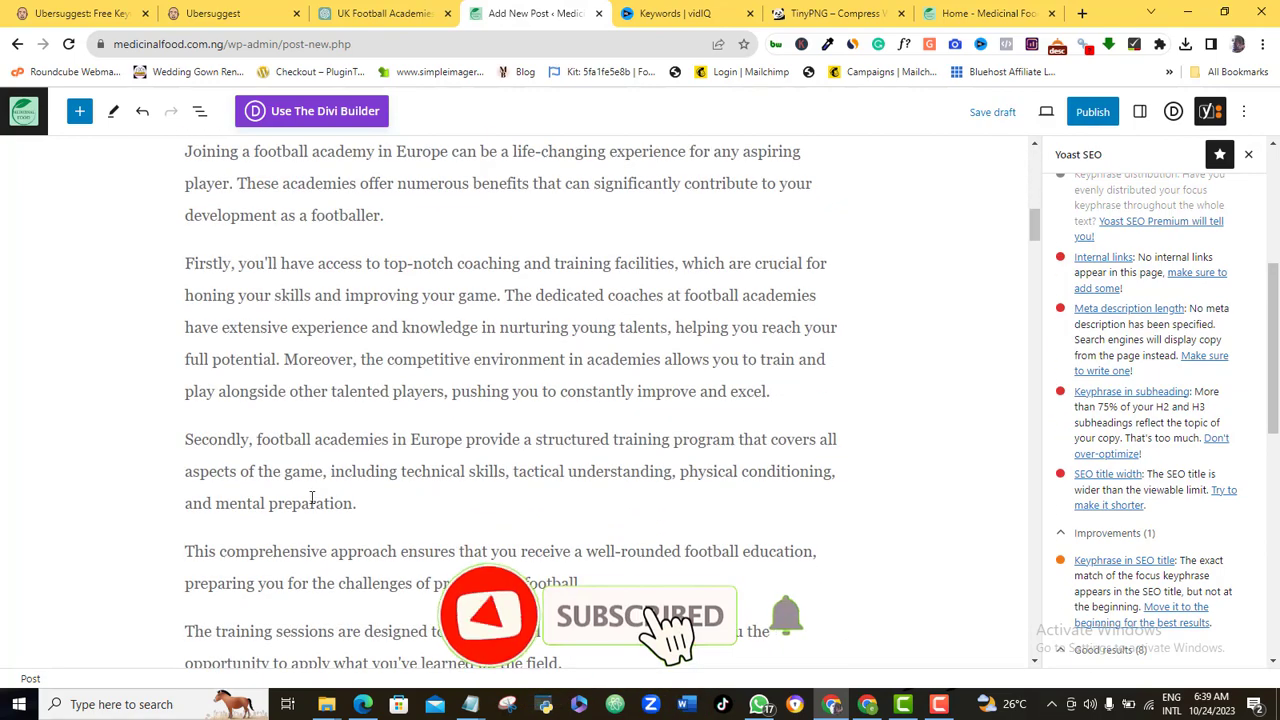
{"action": "left_click_drag", "start_coordinate": [187, 552], "coordinate": [578, 585]}
{"action": "left_click", "coordinate": [388, 507]}
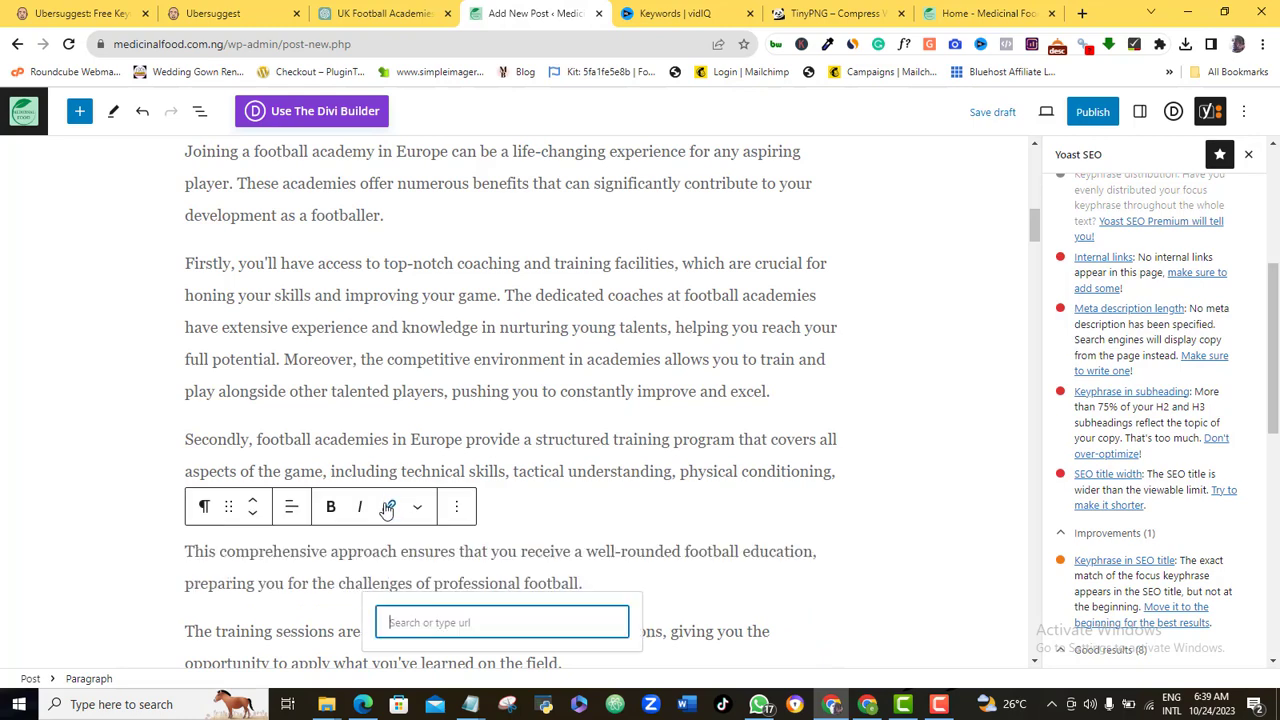
{"action": "key", "text": "ctrl+v"}
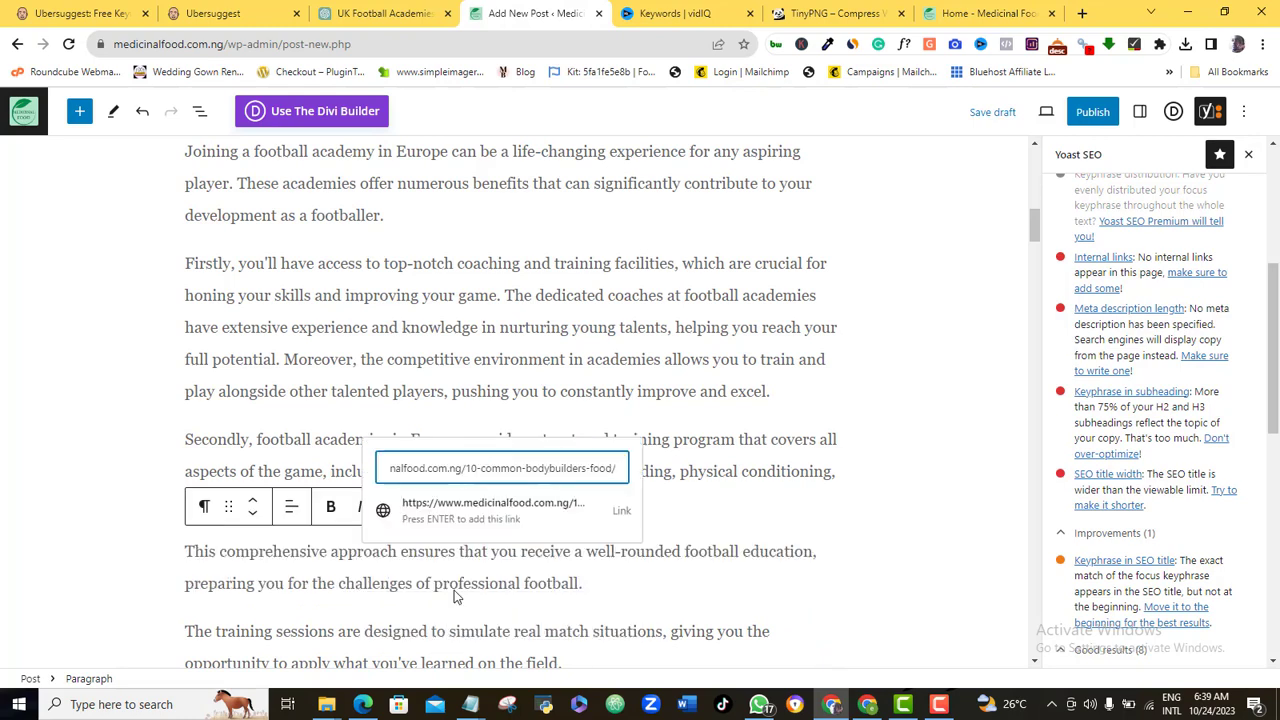
{"action": "left_click", "coordinate": [636, 514]}
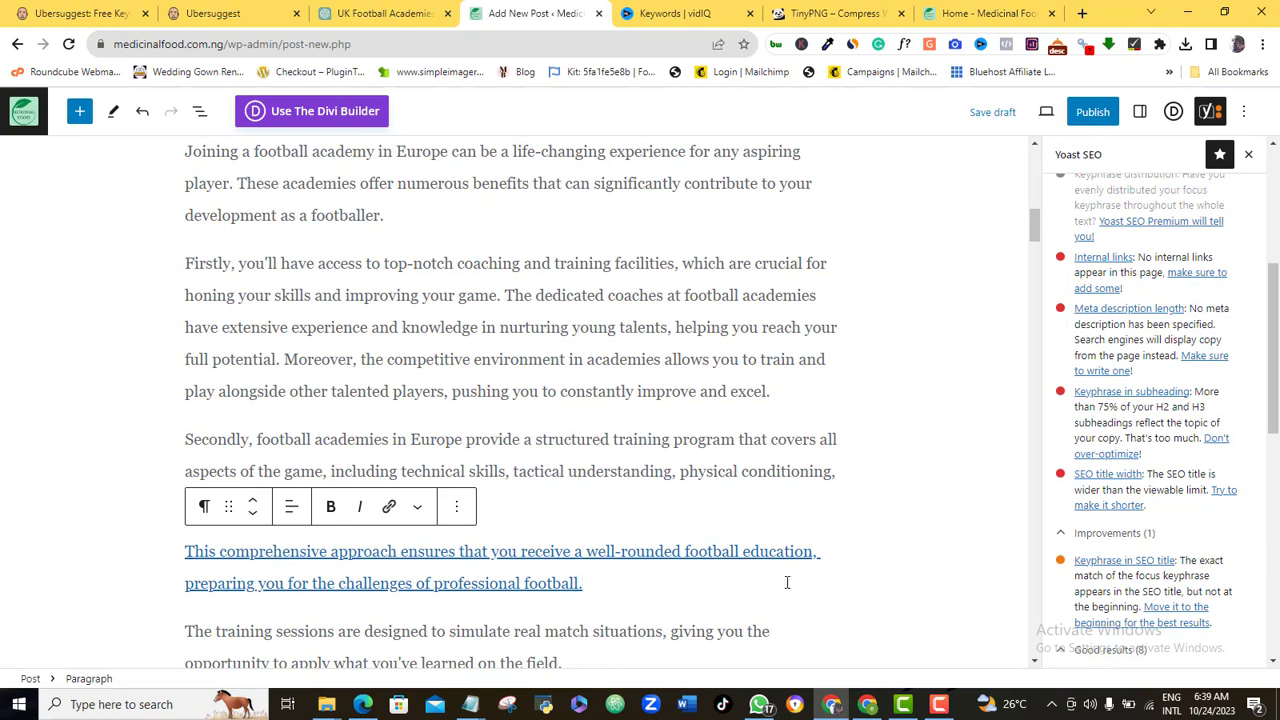
{"action": "left_click_drag", "start_coordinate": [1274, 388], "coordinate": [1274, 460]}
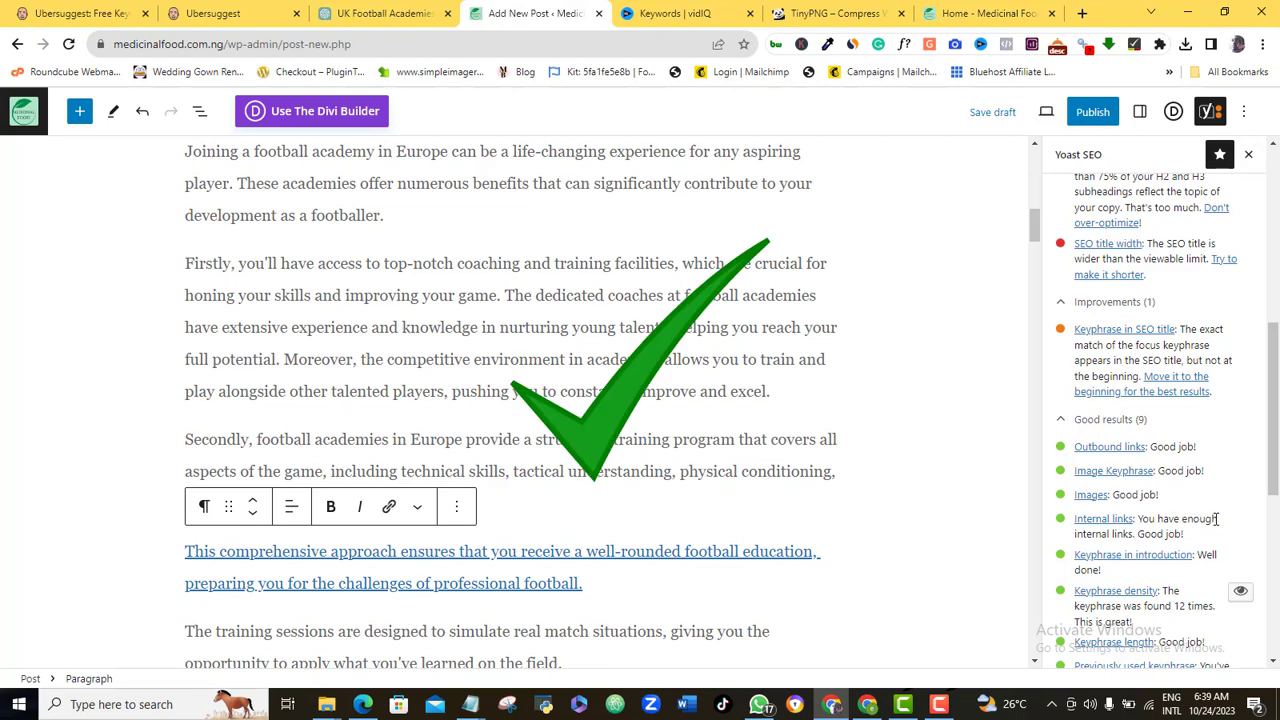
{"action": "left_click_drag", "start_coordinate": [1275, 469], "coordinate": [1276, 380]}
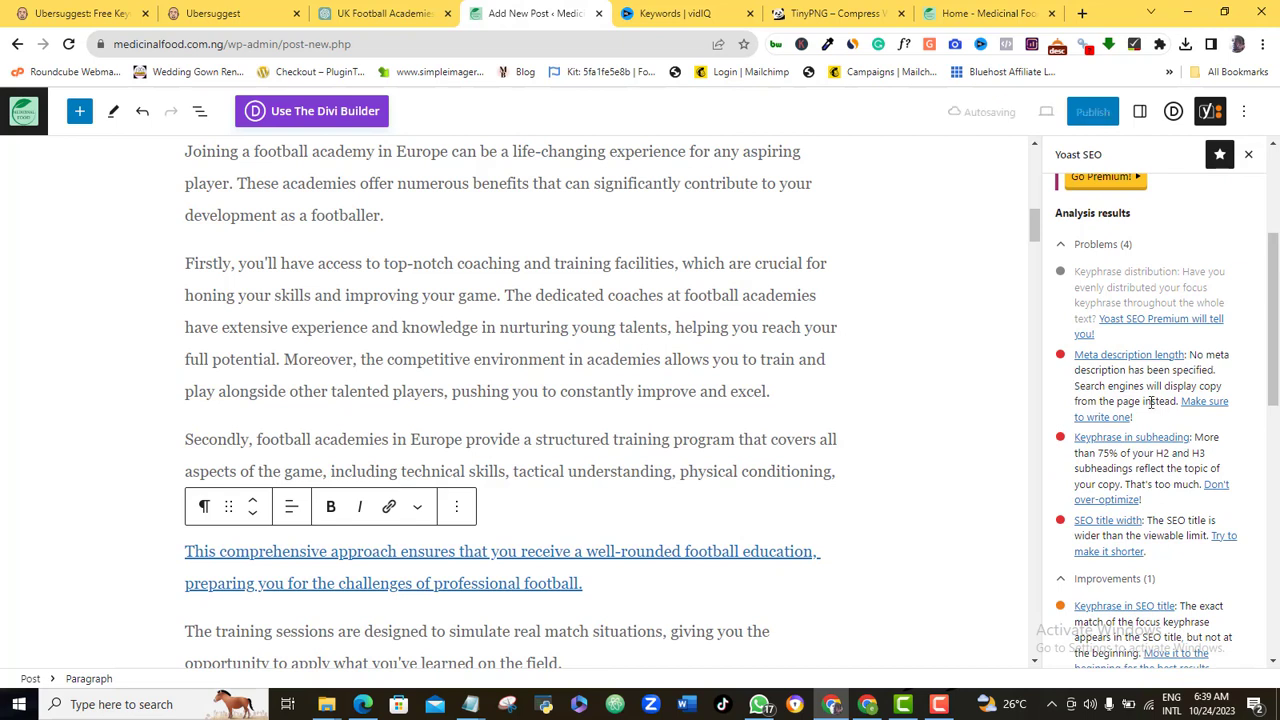
Expand the Yoast SEO settings section beneath the end of the post content.
{"action": "left_click_drag", "start_coordinate": [1274, 308], "coordinate": [1274, 314]}
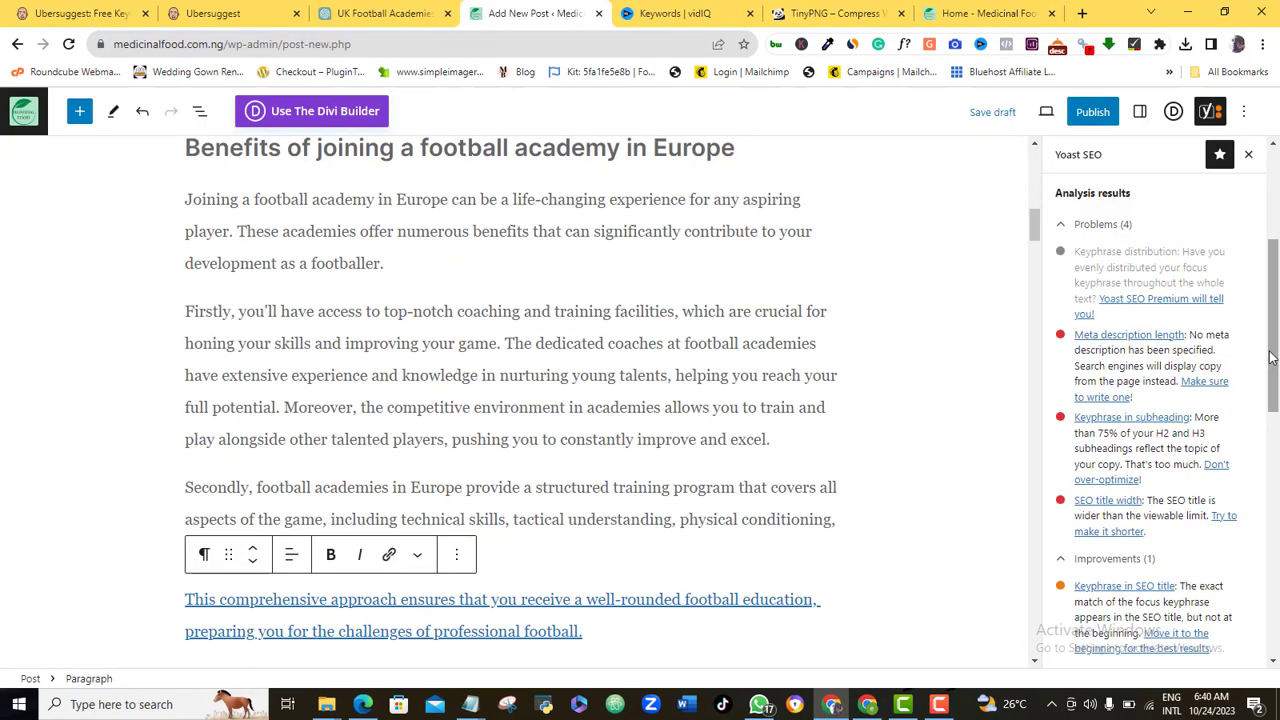
{"action": "left_click_drag", "start_coordinate": [1274, 378], "coordinate": [1274, 458]}
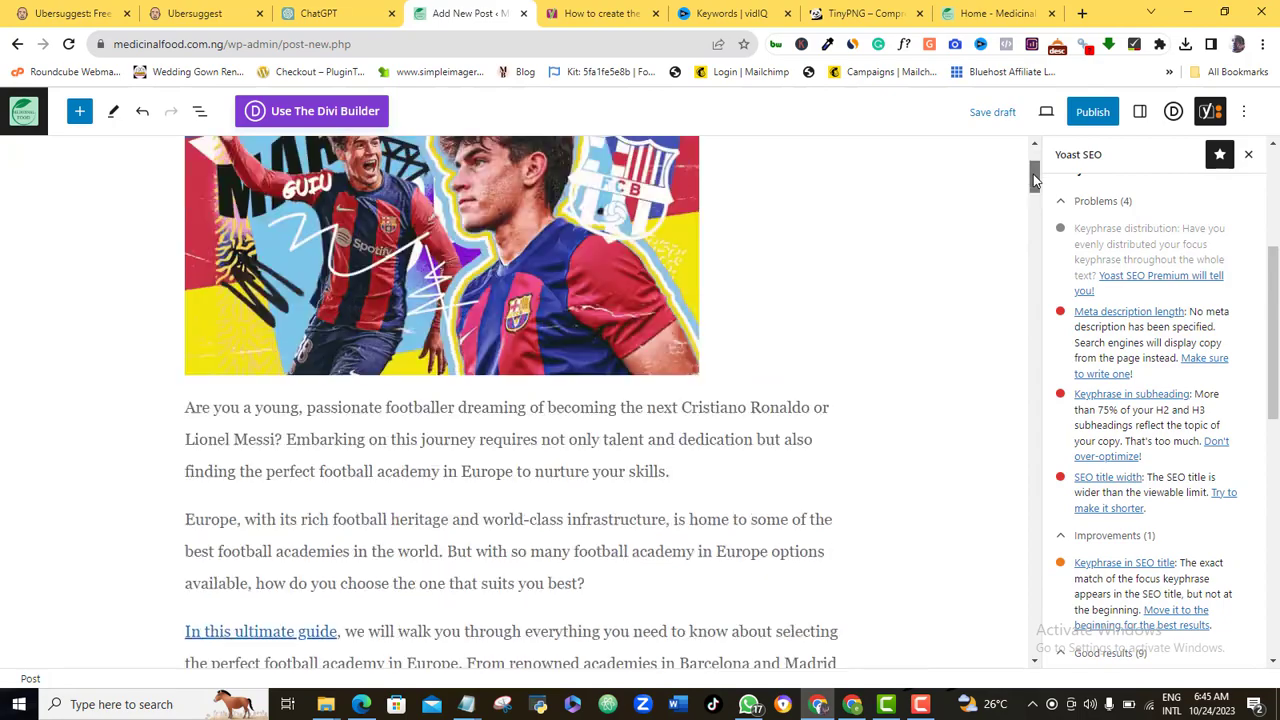
{"action": "left_click_drag", "start_coordinate": [1030, 200], "coordinate": [1033, 643]}
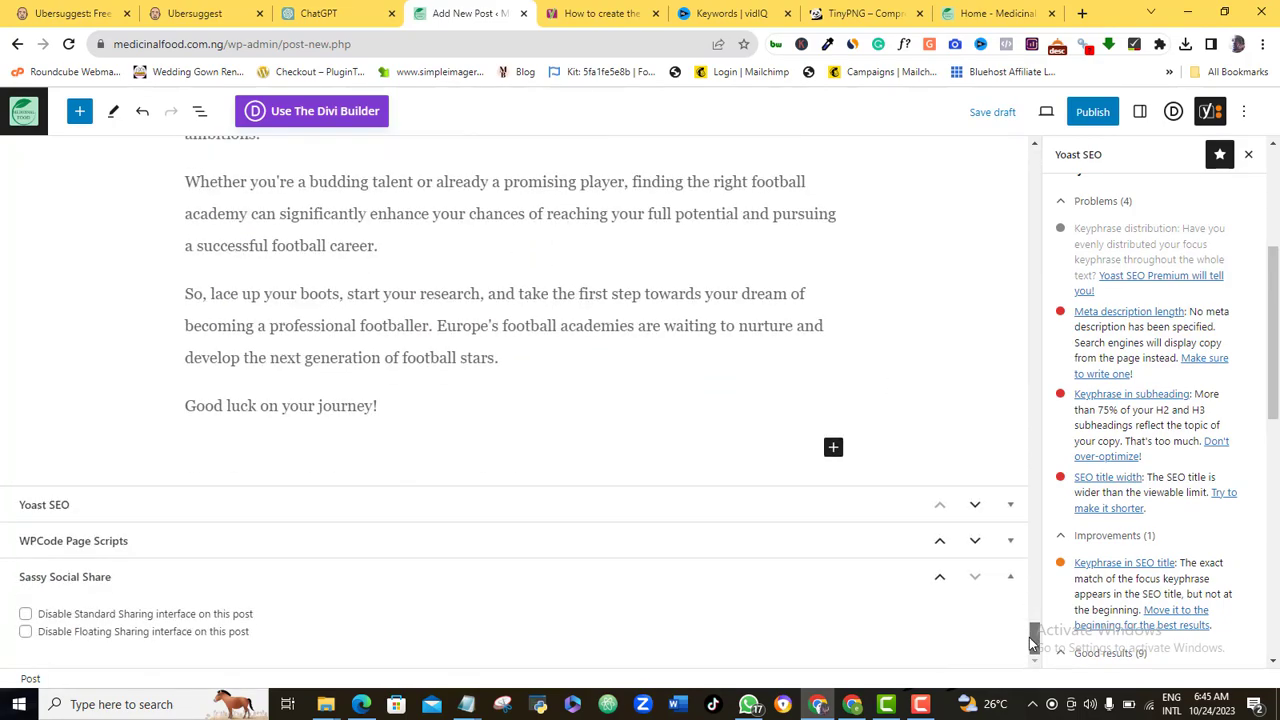
{"action": "left_click", "coordinate": [975, 506]}
{"action": "left_click", "coordinate": [975, 506]}
{"action": "left_click", "coordinate": [1010, 505]}
{"action": "left_click_drag", "start_coordinate": [1040, 585], "coordinate": [1035, 600]}
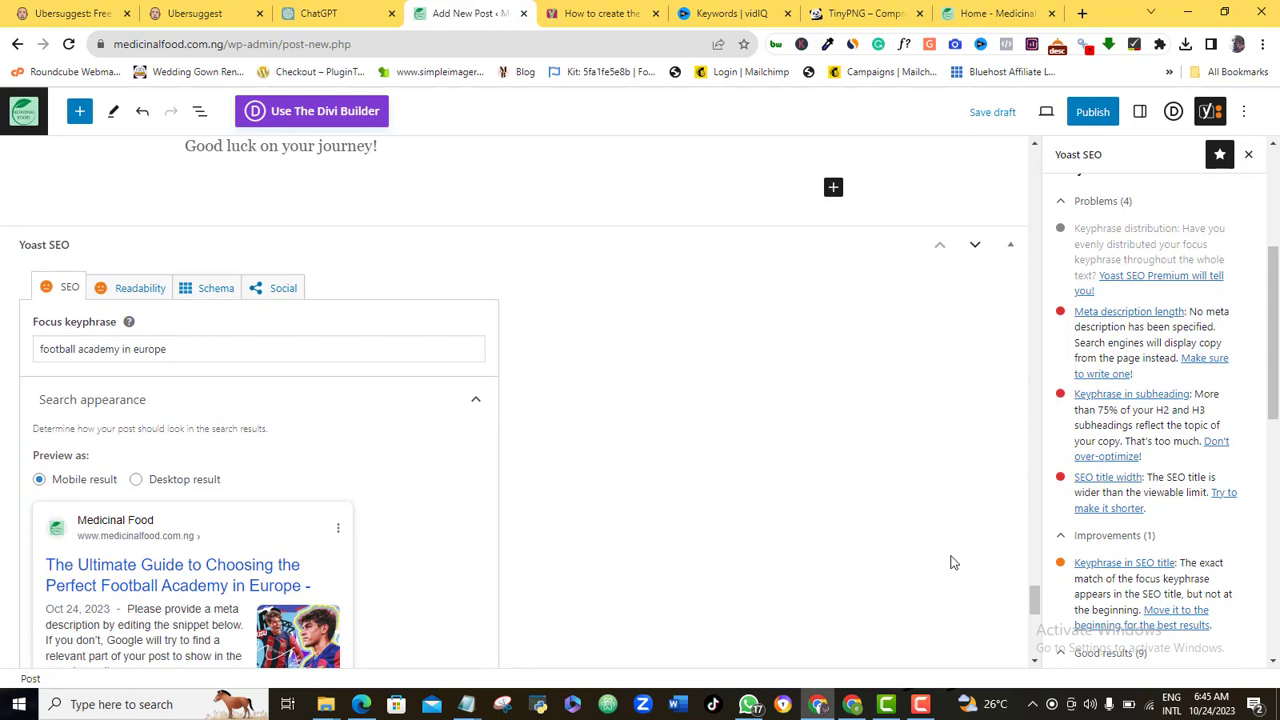
Set the meta description to "Looking For A Top Football Academy in Europe? This is Your Ultimate Guide to discover the premier football academies in Europe!".
{"action": "left_click_drag", "start_coordinate": [1035, 600], "coordinate": [1036, 615]}
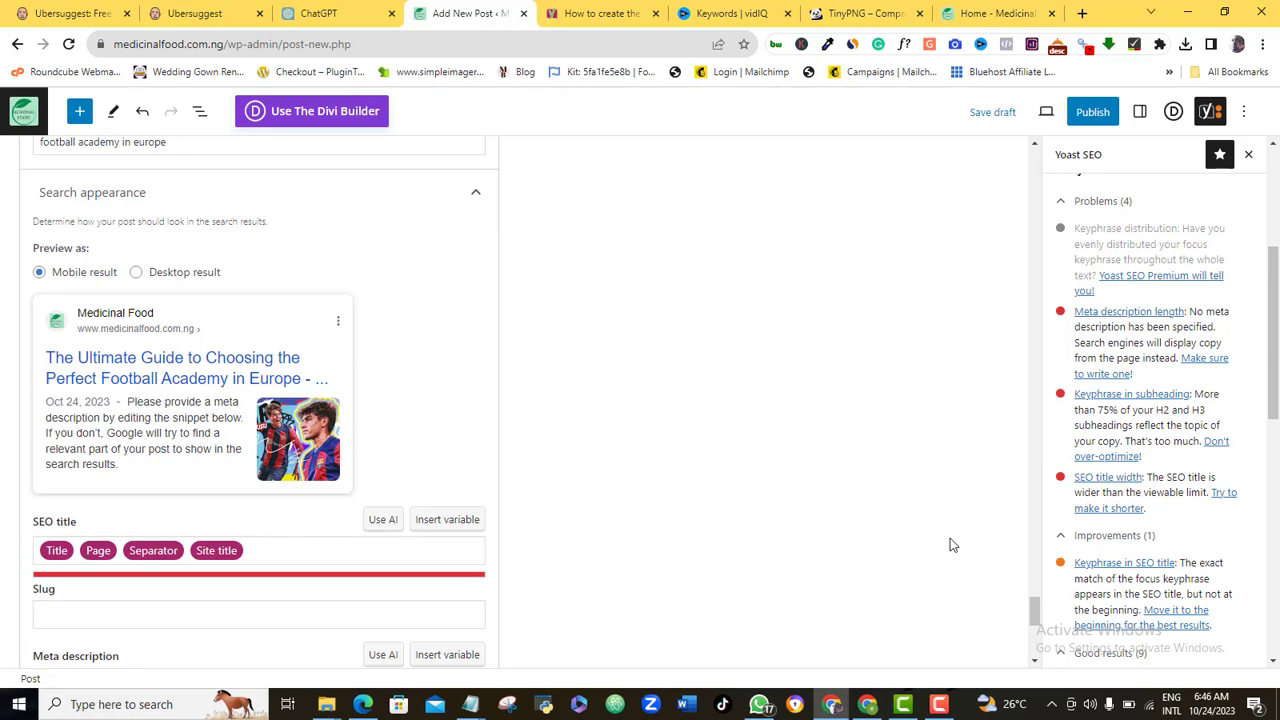
{"action": "scroll", "coordinate": [1040, 610], "scroll_direction": "down", "scroll_amount": 2}
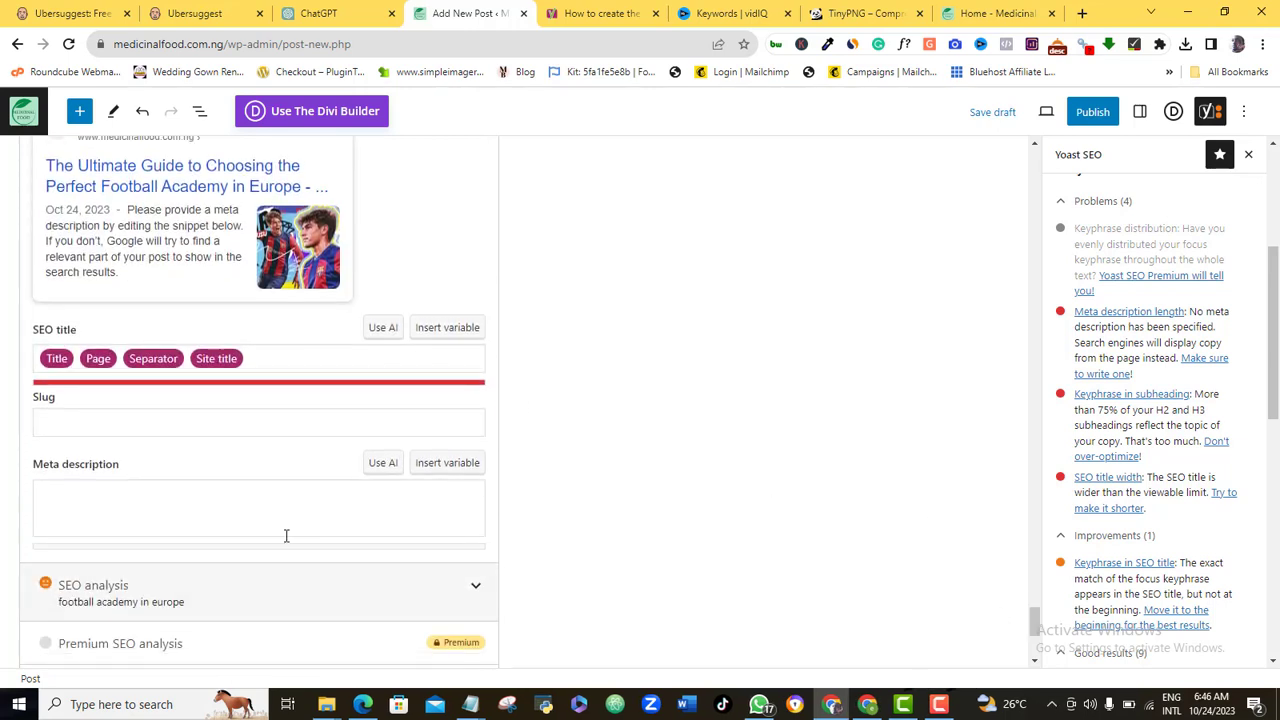
{"action": "left_click", "coordinate": [174, 519]}
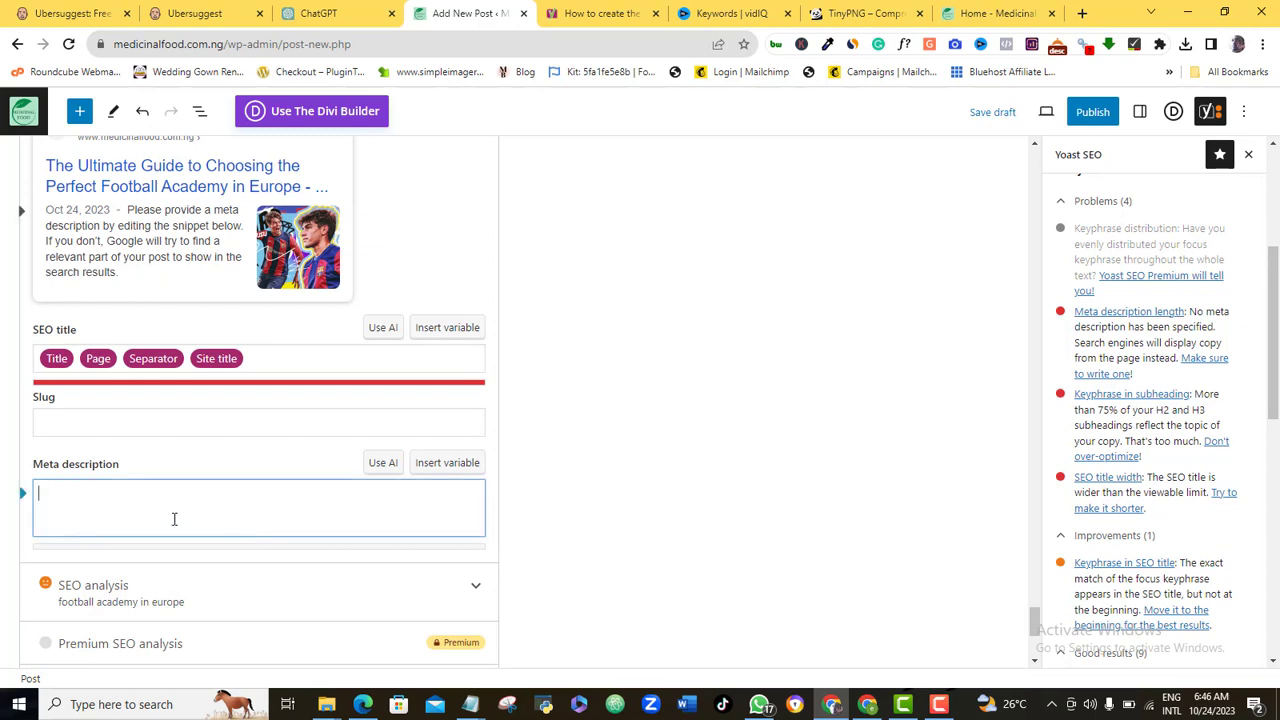
{"action": "key", "text": "ctrl+v"}
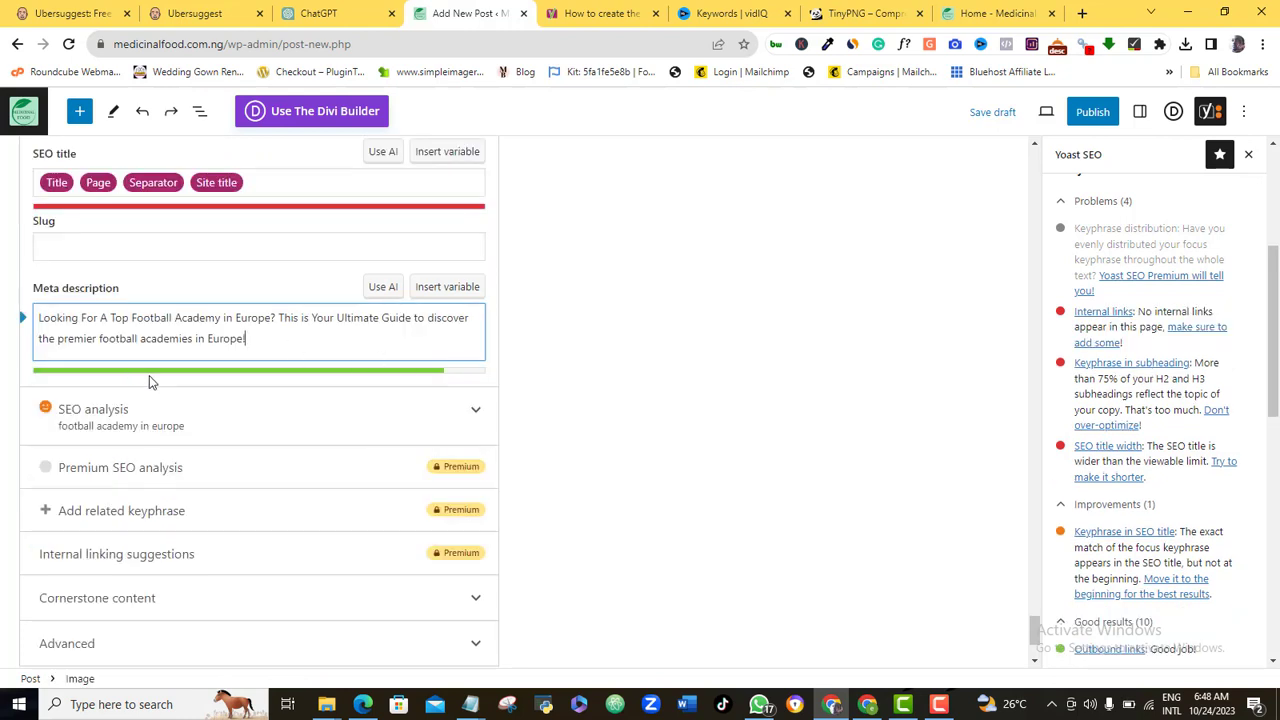
{"action": "left_click", "coordinate": [952, 358]}
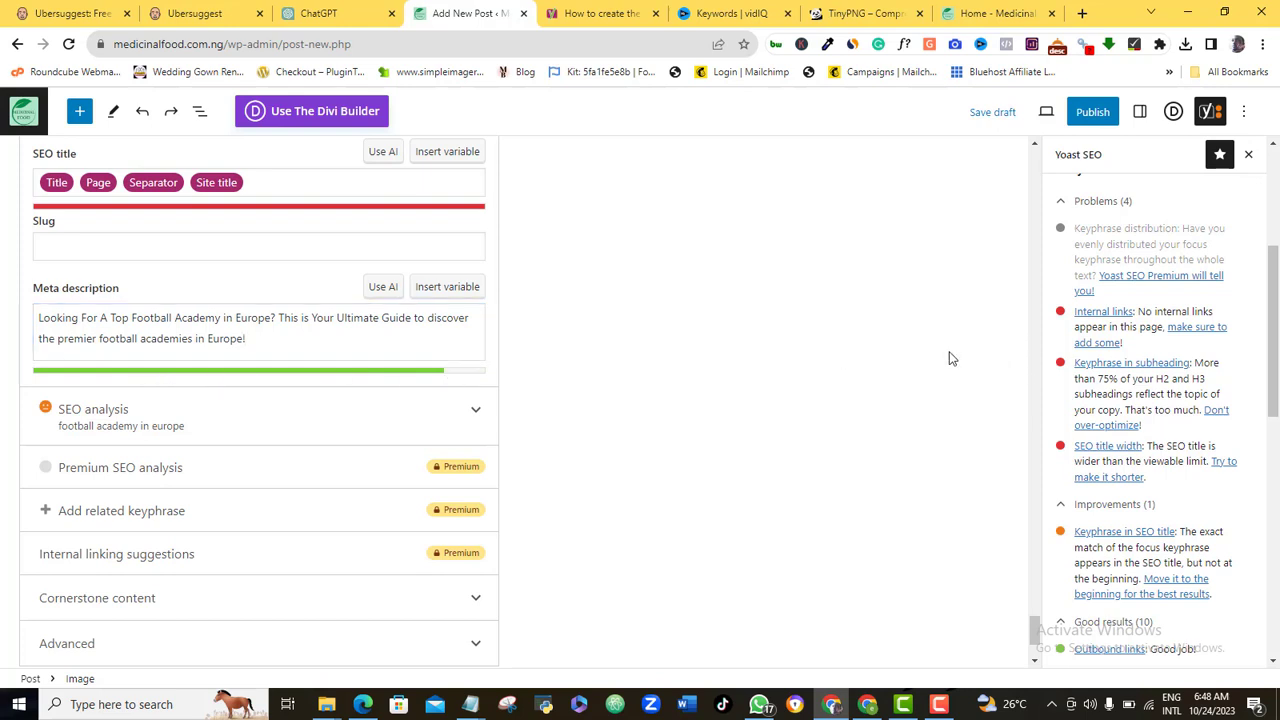
Link the phrase "Secondly, football academies in Europe" to the 10 Bodybuilders' food article, copying its address from the medicinalfood.com.ng homepage.
{"action": "left_click_drag", "start_coordinate": [1276, 320], "coordinate": [1276, 375]}
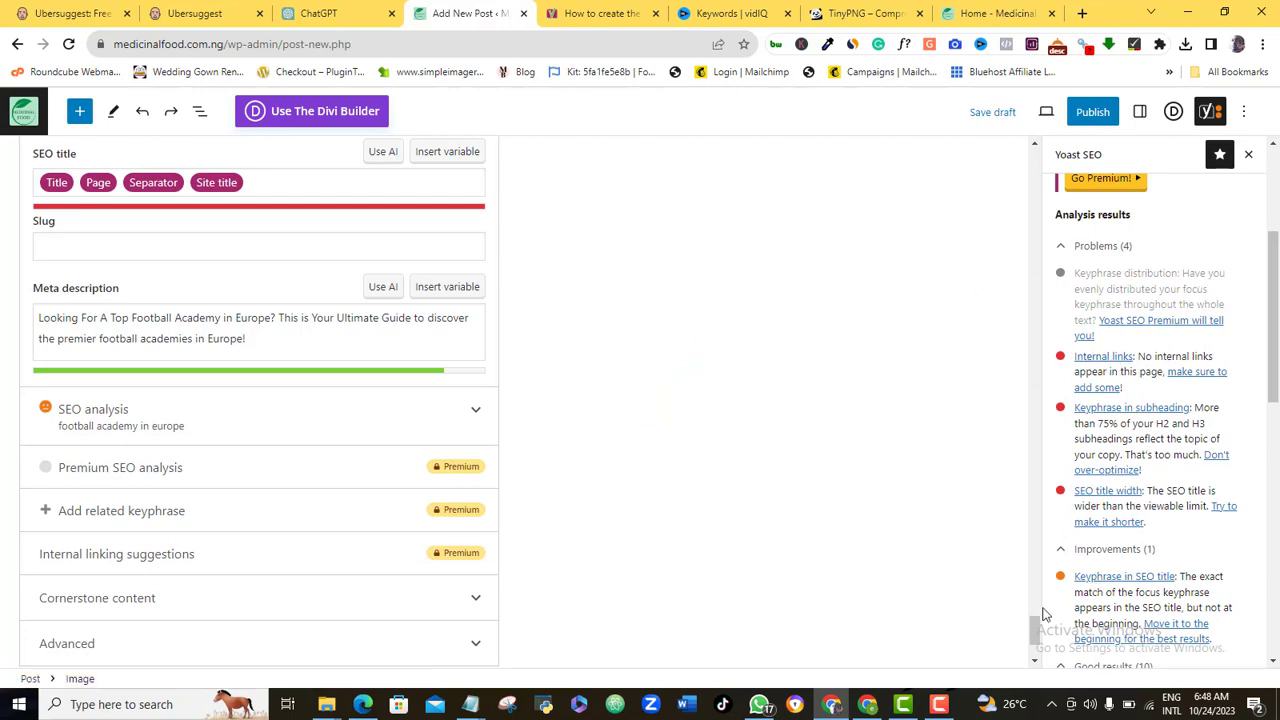
{"action": "left_click_drag", "start_coordinate": [1036, 628], "coordinate": [924, 223]}
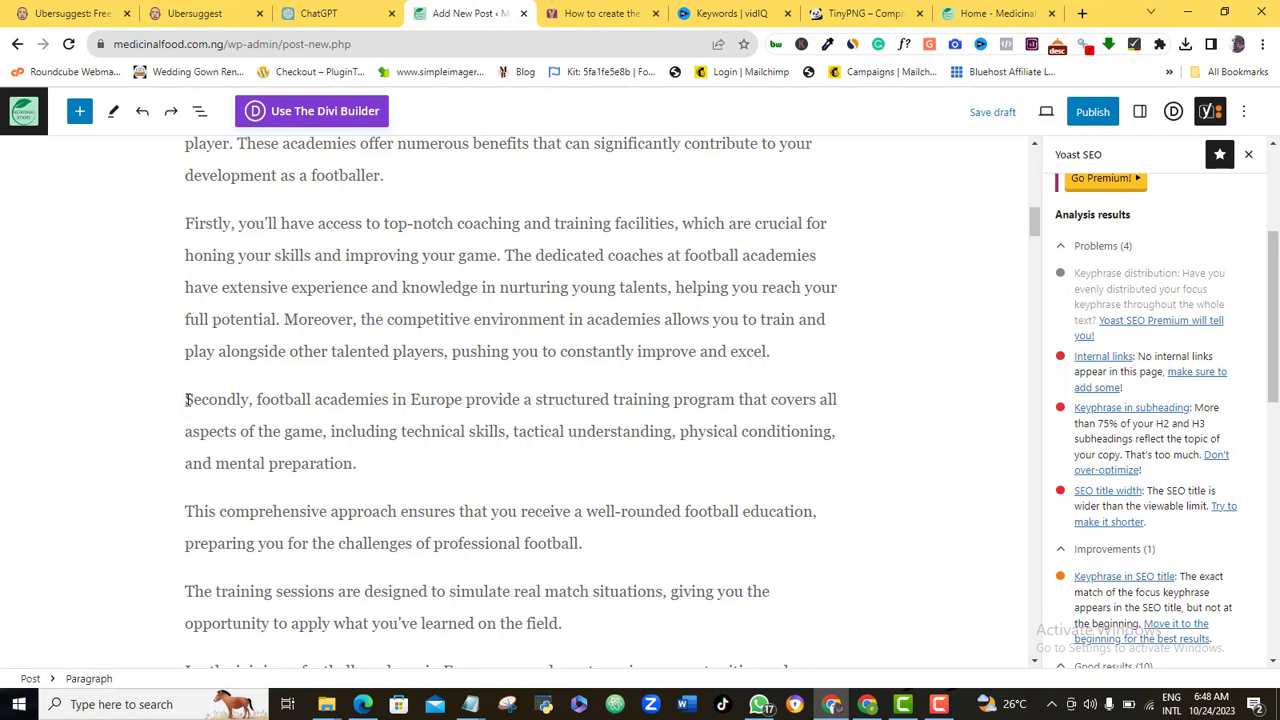
{"action": "left_click_drag", "start_coordinate": [185, 400], "coordinate": [463, 403]}
{"action": "left_click", "coordinate": [995, 13]}
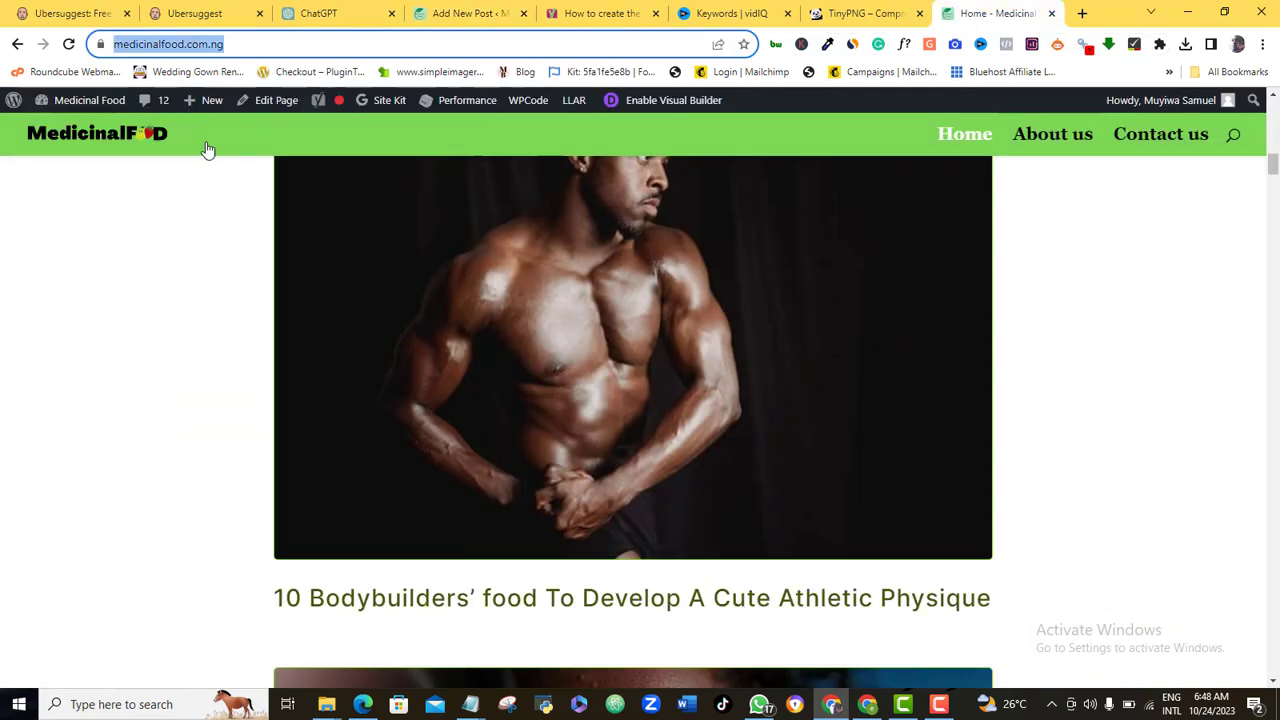
{"action": "right_click", "coordinate": [557, 423]}
{"action": "left_click", "coordinate": [634, 531]}
{"action": "left_click", "coordinate": [484, 13]}
{"action": "key", "text": "ctrl+k"}
{"action": "key", "text": "ctrl+v"}
{"action": "key", "text": "Return"}
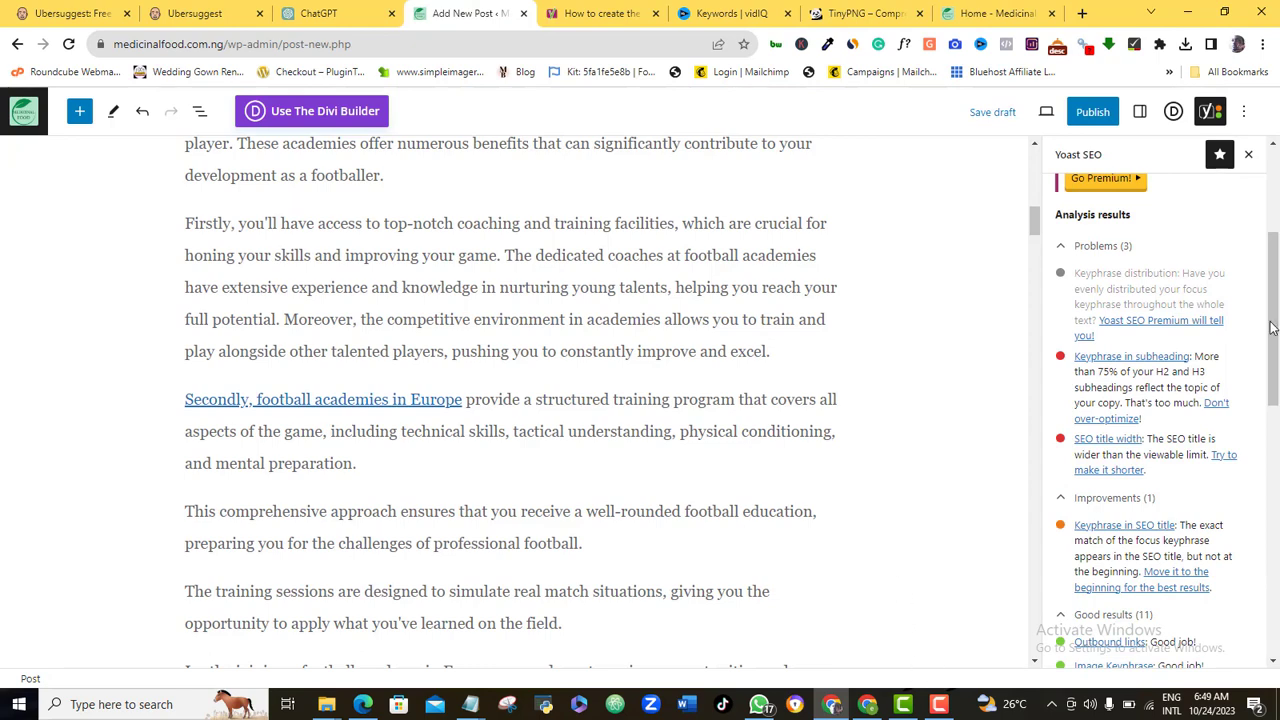
Shorten the heading "Benefits of joining a football academy in Europe" by deleting "in Europe" from its end.
{"action": "left_click_drag", "start_coordinate": [1273, 326], "coordinate": [1278, 338]}
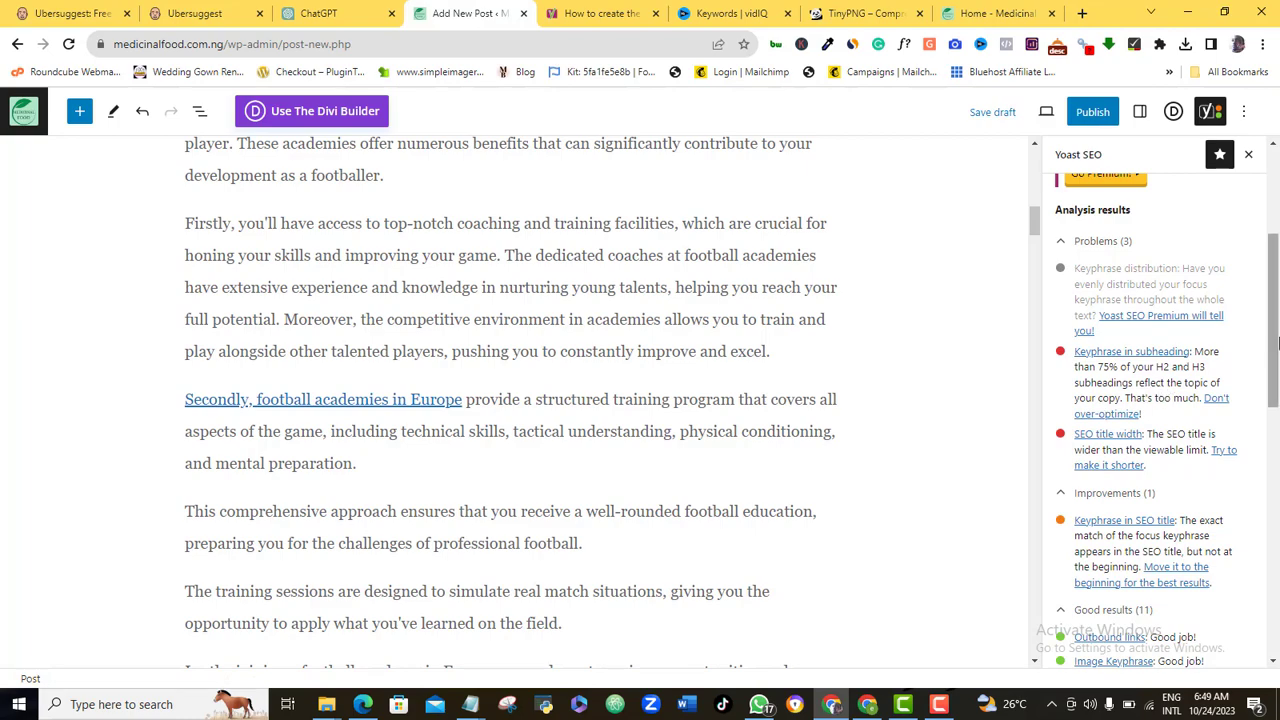
{"action": "scroll", "coordinate": [1082, 228], "scroll_direction": "up", "scroll_amount": 2}
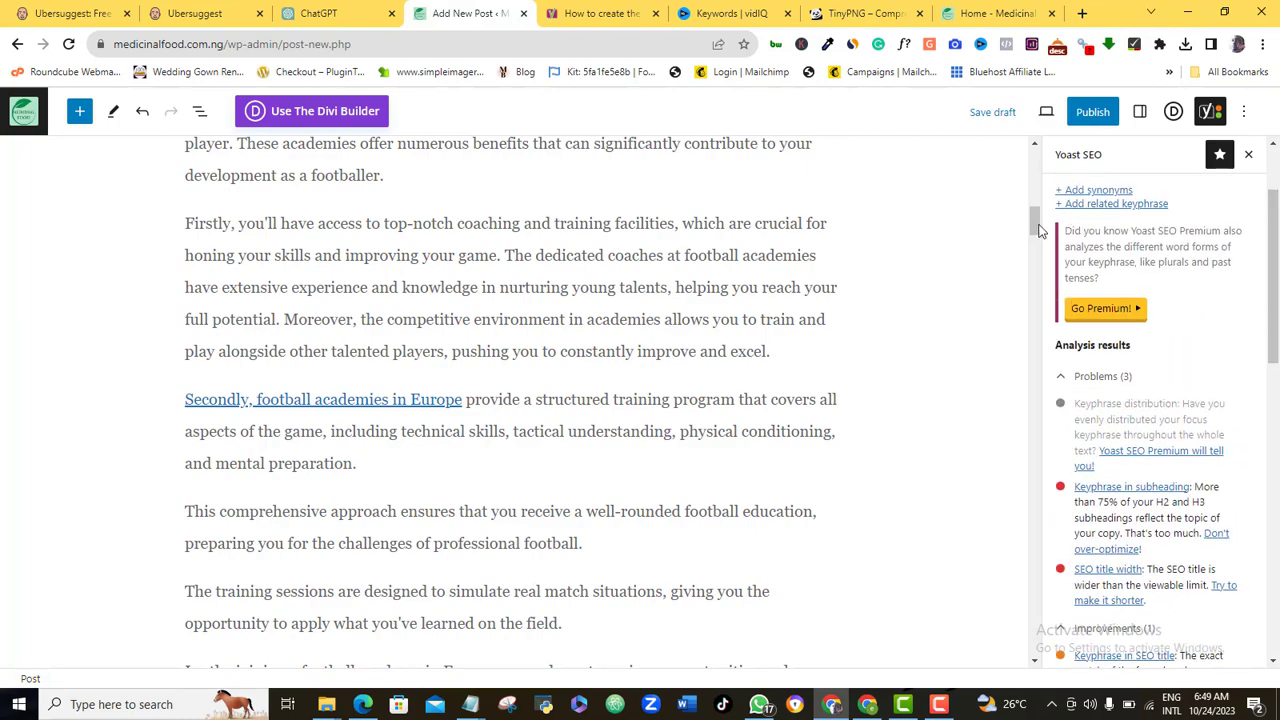
{"action": "mouse_move", "coordinate": [1035, 222]}
{"action": "left_mouse_down"}
{"action": "mouse_move", "coordinate": [1029, 190]}
{"action": "mouse_move", "coordinate": [1033, 216]}
{"action": "left_mouse_up"}
{"action": "left_click", "coordinate": [461, 306]}
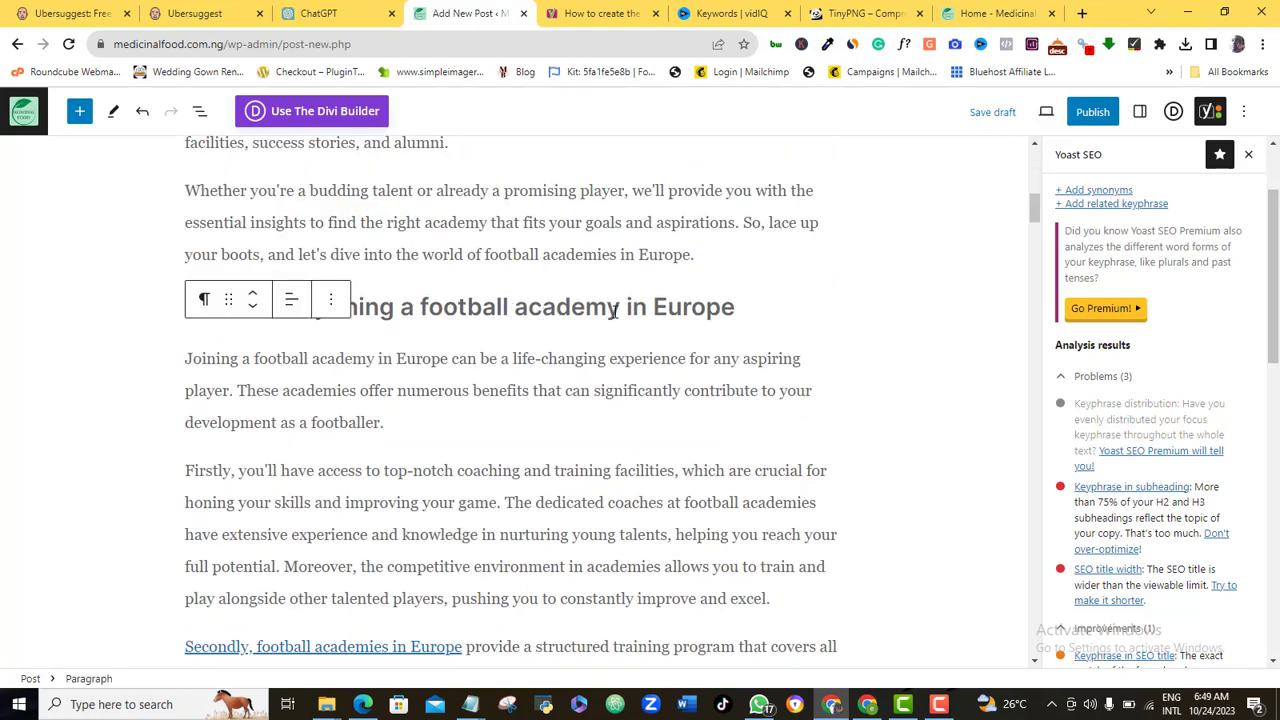
{"action": "left_click", "coordinate": [112, 348]}
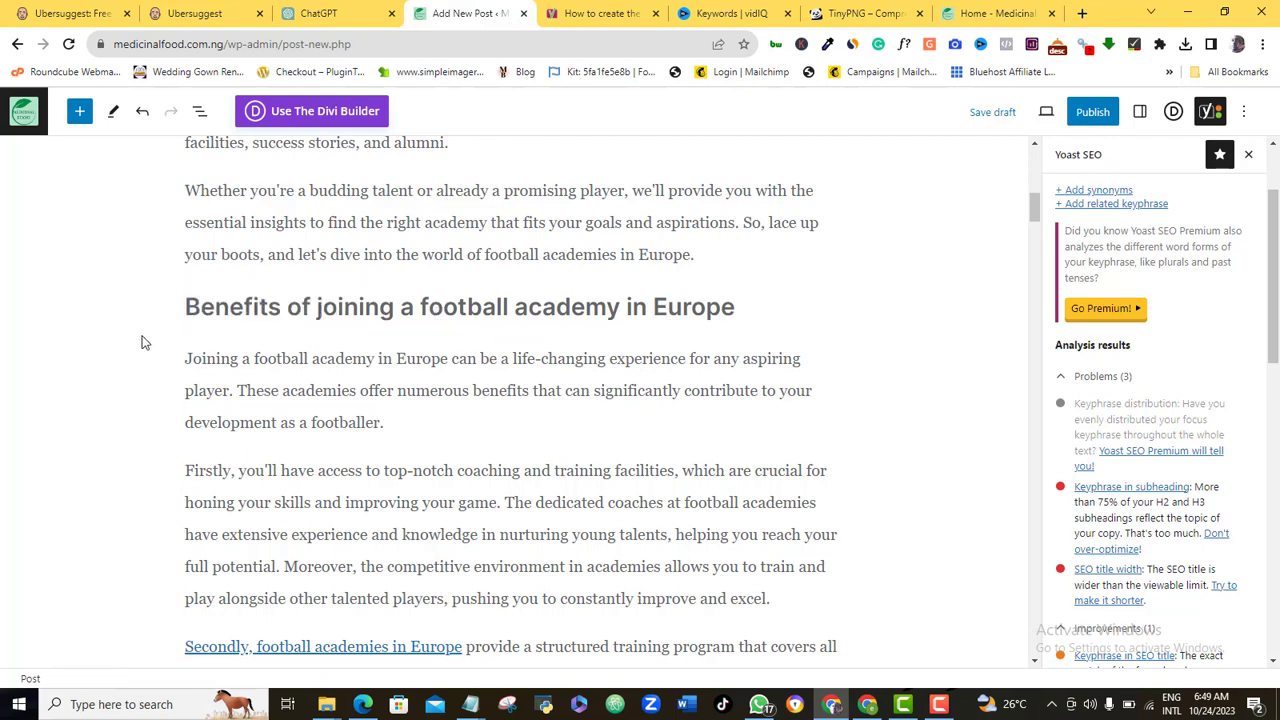
{"action": "left_click", "coordinate": [735, 307]}
{"action": "key", "text": "BackSpace"}
{"action": "key", "text": "BackSpace"}
{"action": "key", "text": "BackSpace"}
{"action": "key", "text": "BackSpace"}
{"action": "key", "text": "BackSpace"}
{"action": "key", "text": "BackSpace"}
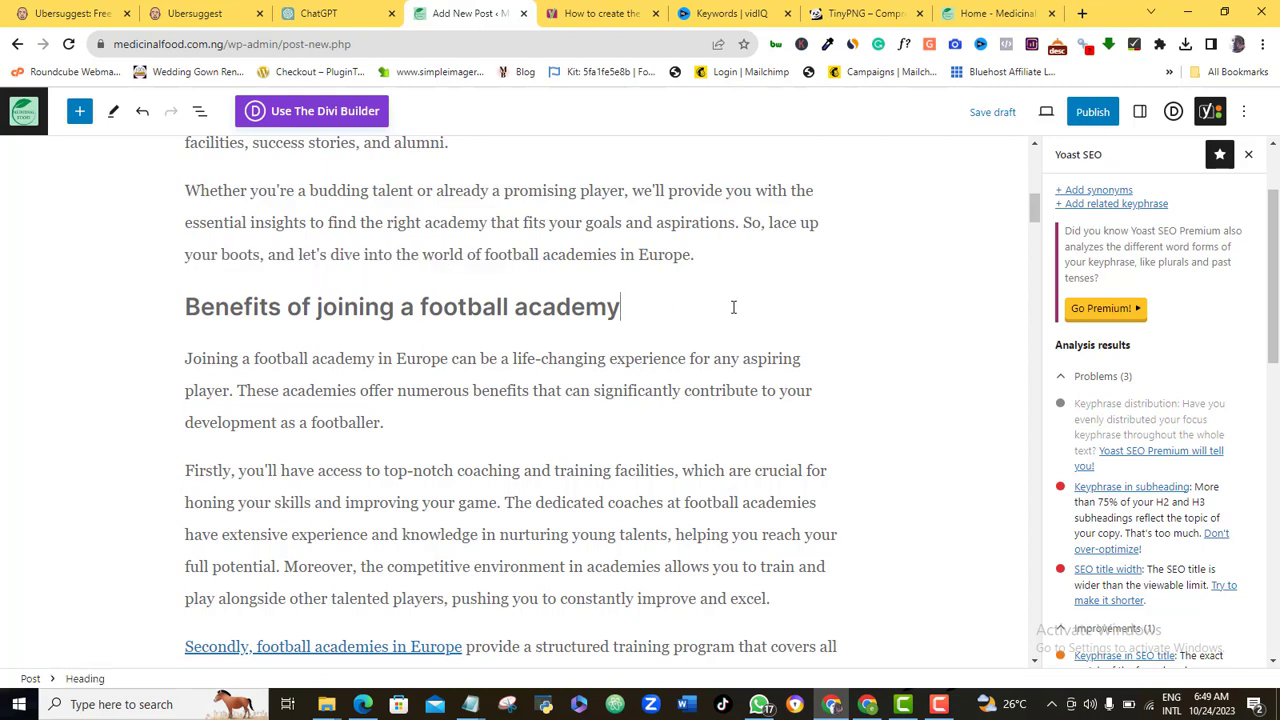
{"action": "left_click", "coordinate": [783, 427]}
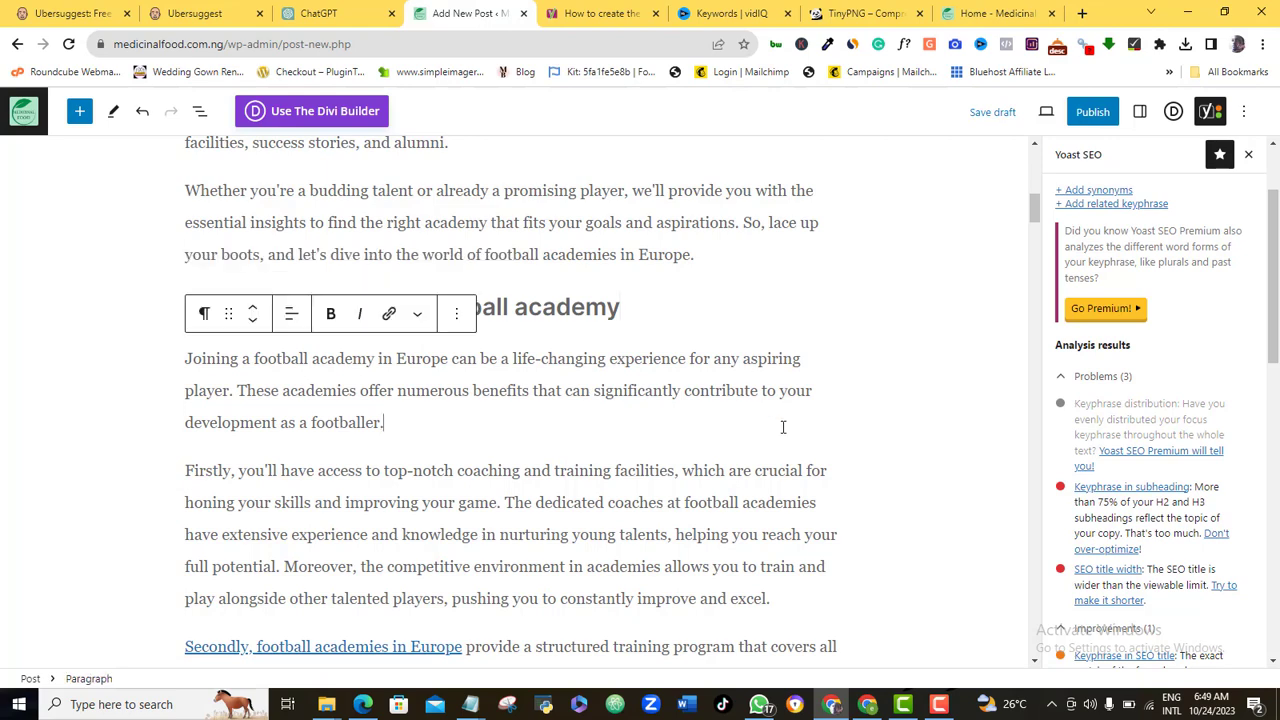
{"action": "left_click", "coordinate": [948, 410]}
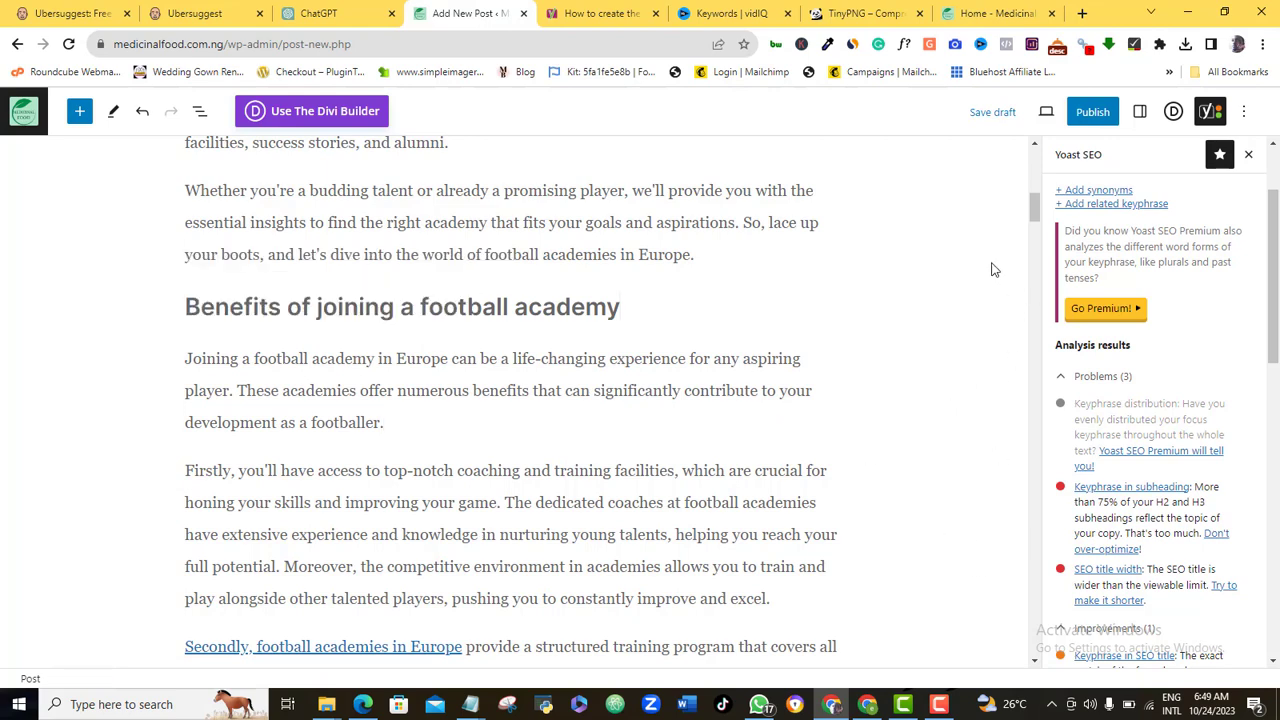
Shorten the keyphrase wording before "academy" in the heading "Factors to consider when choosing a football academy".
{"action": "left_click_drag", "start_coordinate": [1036, 212], "coordinate": [1031, 251]}
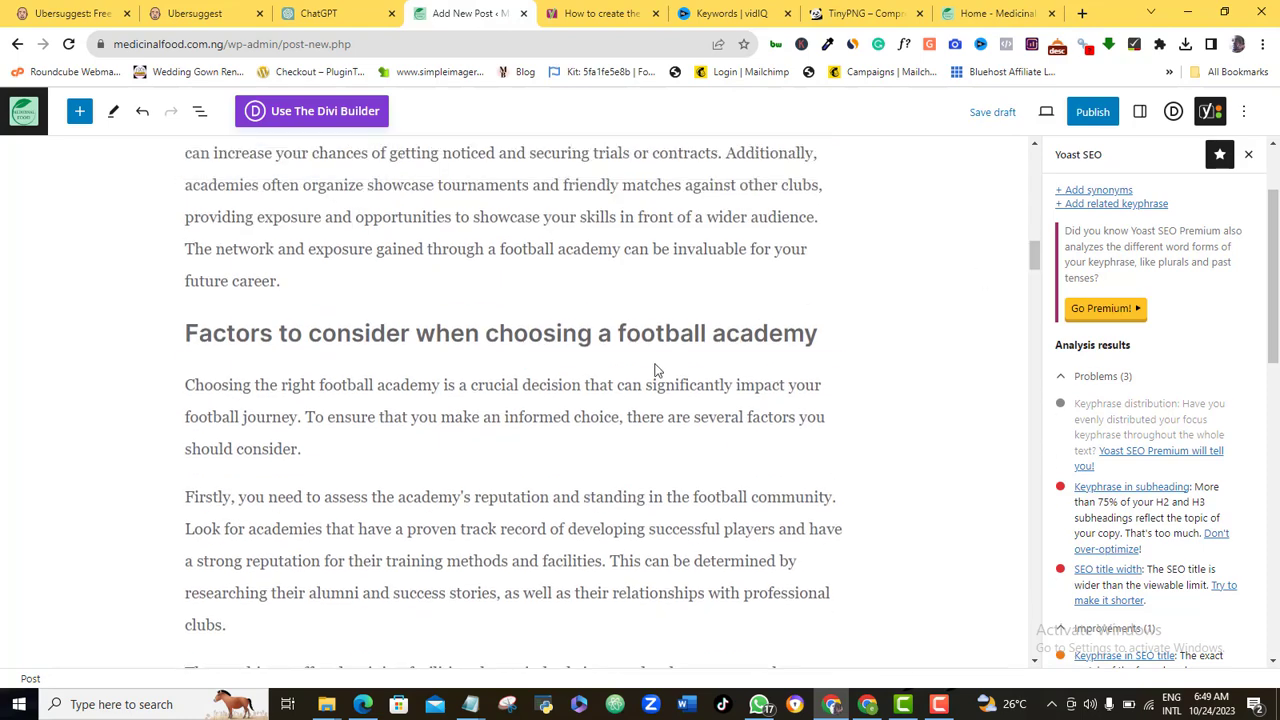
{"action": "left_click", "coordinate": [716, 333]}
{"action": "key", "text": "BackSpace"}
{"action": "key", "text": "BackSpace"}
{"action": "key", "text": "BackSpace"}
{"action": "key", "text": "BackSpace"}
{"action": "key", "text": "BackSpace"}
{"action": "key", "text": "BackSpace"}
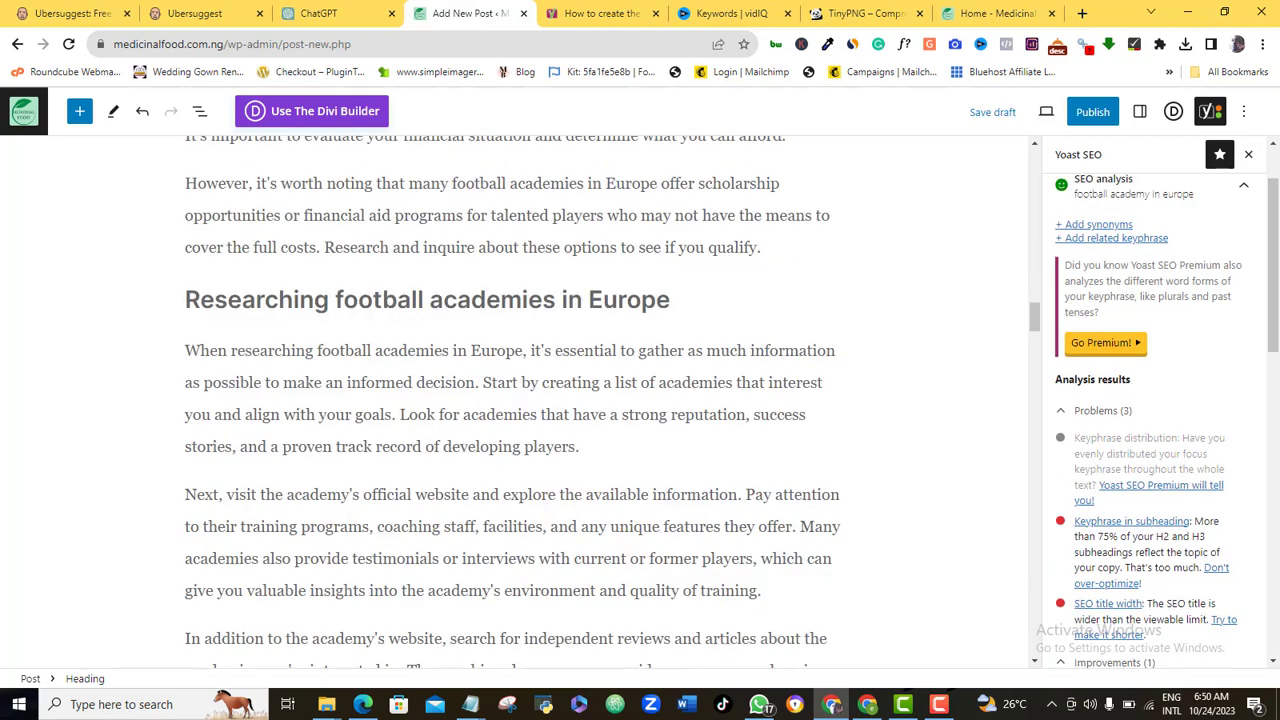
Review the Yoast SEO problems, improvements and good results for the focus keyphrase, and open the readability analysis.
{"action": "left_click_drag", "start_coordinate": [1272, 303], "coordinate": [1276, 388]}
{"action": "scroll", "coordinate": [1068, 390], "scroll_direction": "up", "scroll_amount": 2}
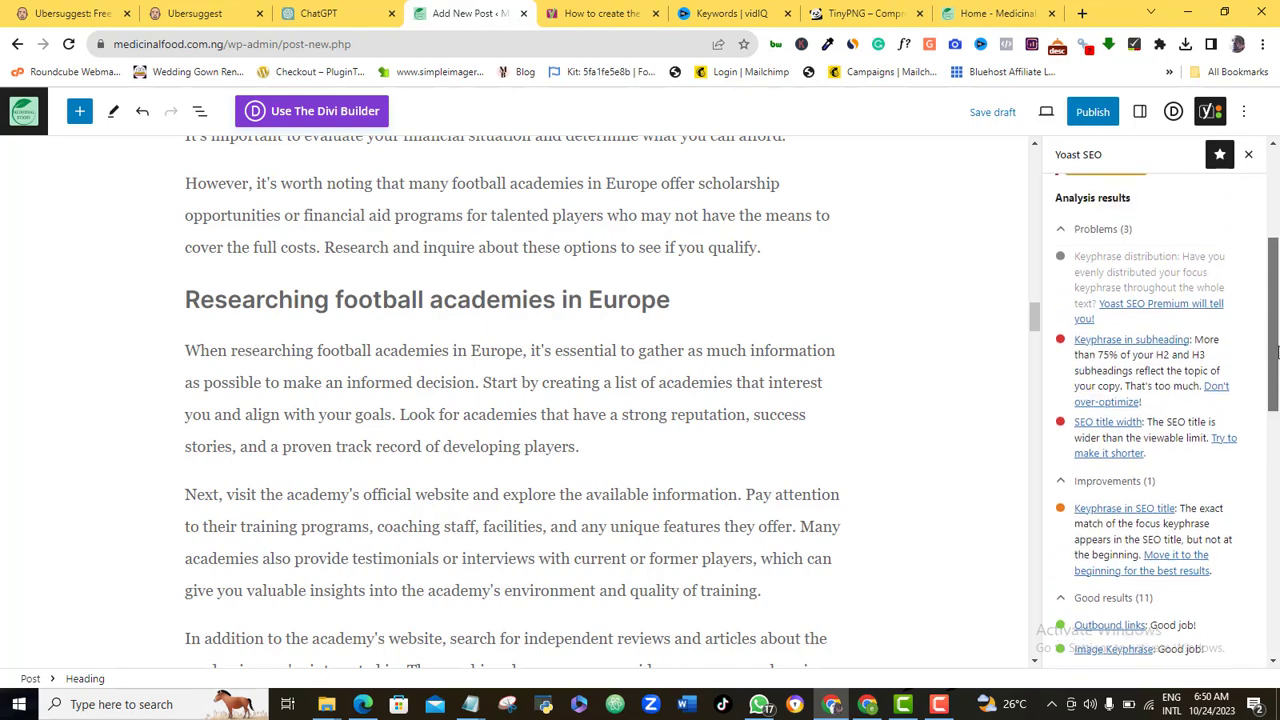
{"action": "scroll", "coordinate": [1065, 325], "scroll_direction": "down", "scroll_amount": 1}
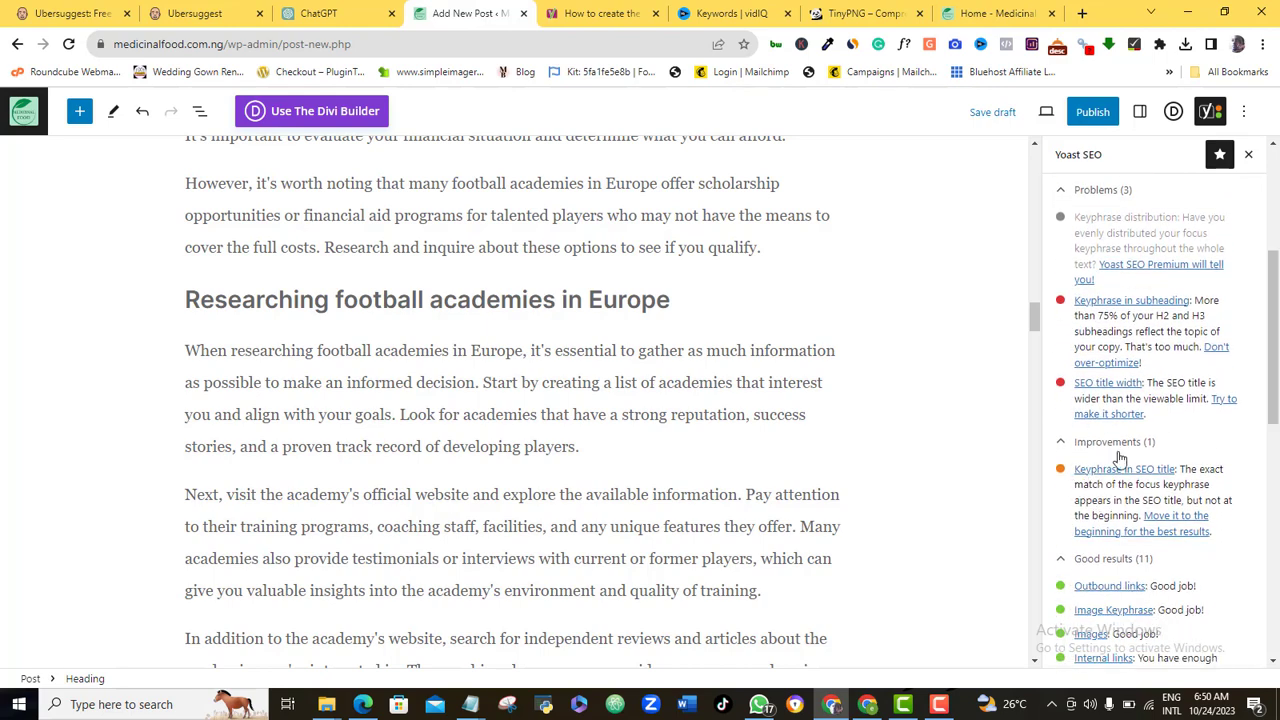
{"action": "left_click_drag", "start_coordinate": [1276, 368], "coordinate": [1276, 392]}
{"action": "scroll", "coordinate": [1276, 390], "scroll_direction": "up", "scroll_amount": 1}
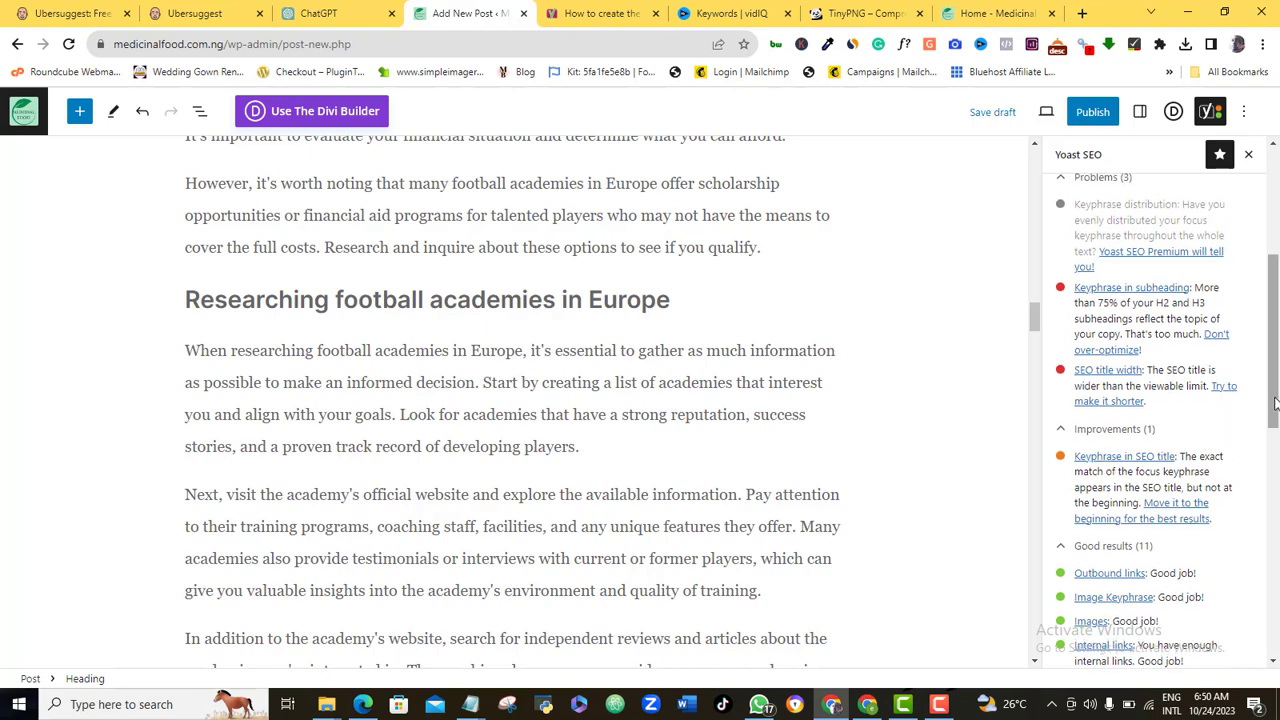
{"action": "left_click_drag", "start_coordinate": [1274, 404], "coordinate": [1274, 296]}
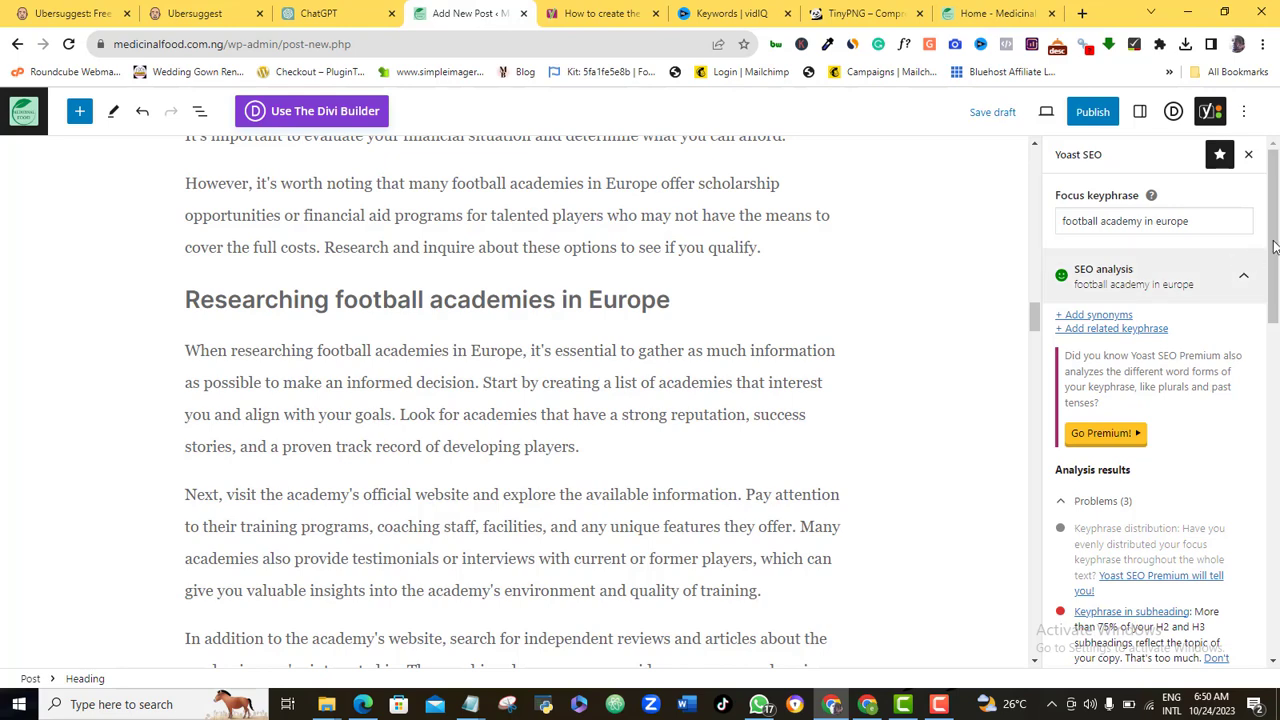
{"action": "left_click_drag", "start_coordinate": [1273, 237], "coordinate": [1276, 572]}
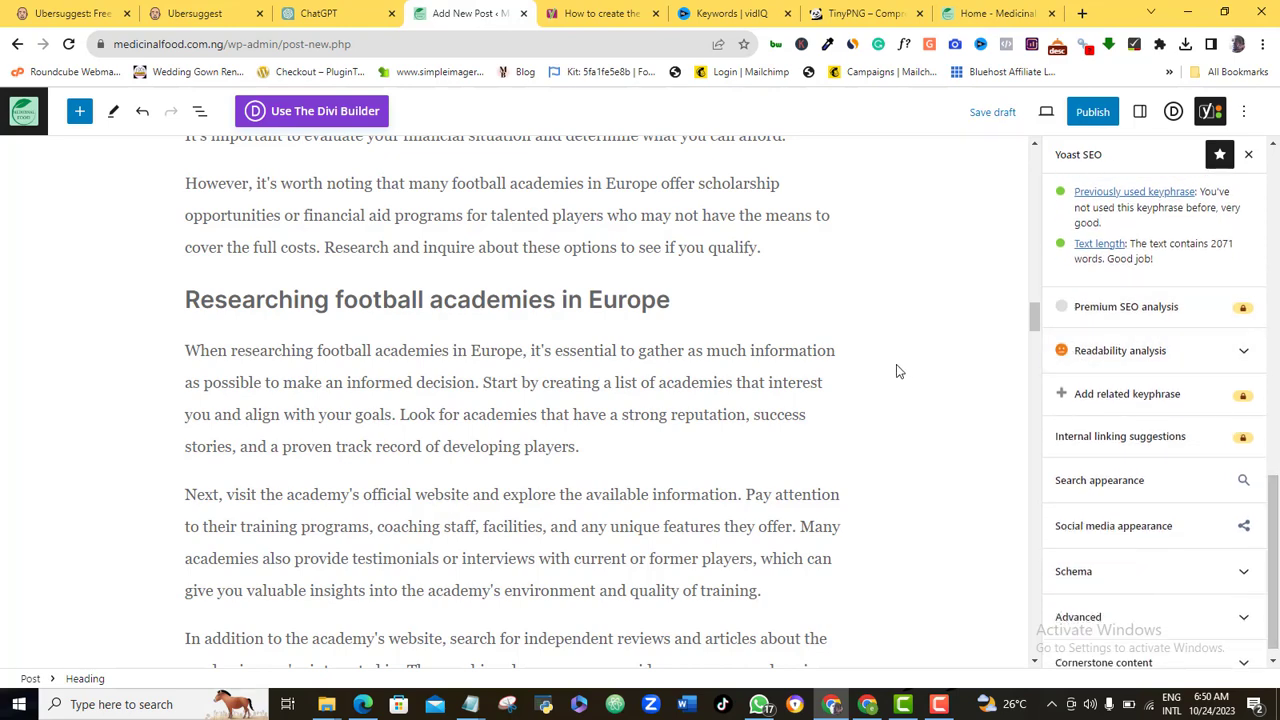
{"action": "left_click", "coordinate": [1238, 357]}
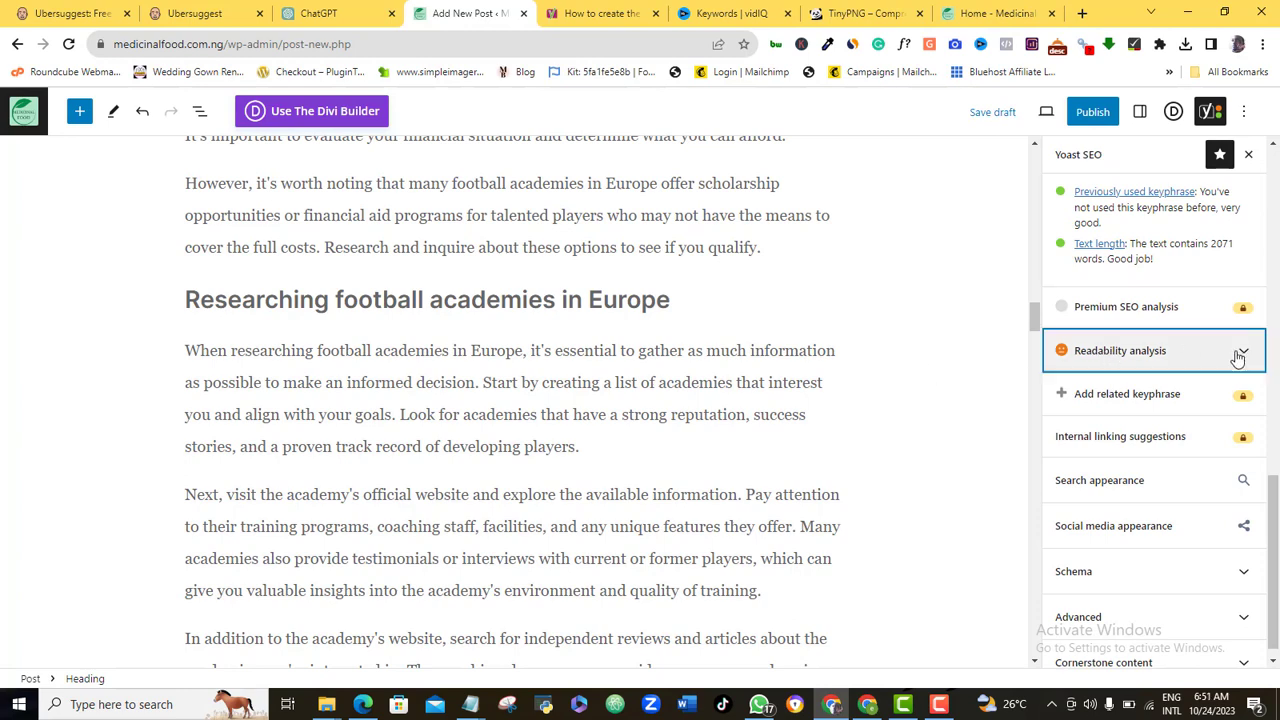
Highlight the overlong sentences and delete "who may not have the means to cover the full costs" from the scholarship sentence.
{"action": "mouse_move", "coordinate": [1276, 441]}
{"action": "left_mouse_down"}
{"action": "mouse_move", "coordinate": [1277, 540]}
{"action": "mouse_move", "coordinate": [1275, 459]}
{"action": "left_mouse_up"}
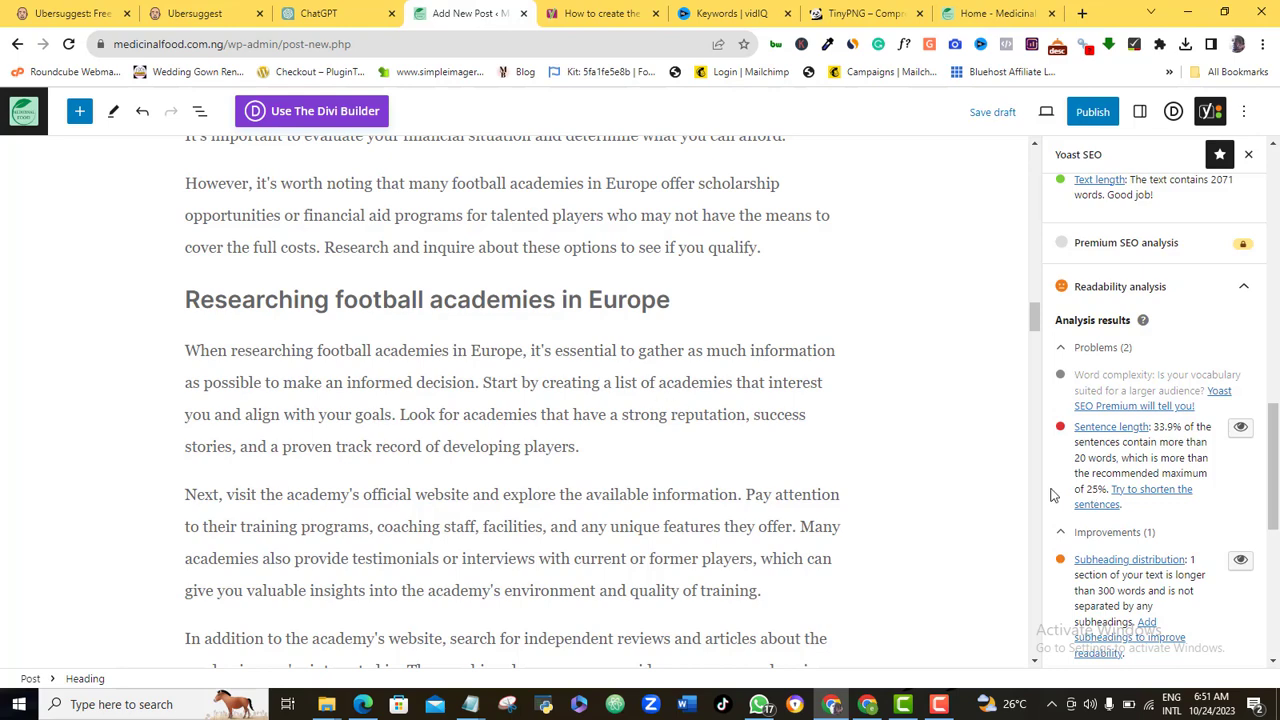
{"action": "left_click", "coordinate": [1240, 427]}
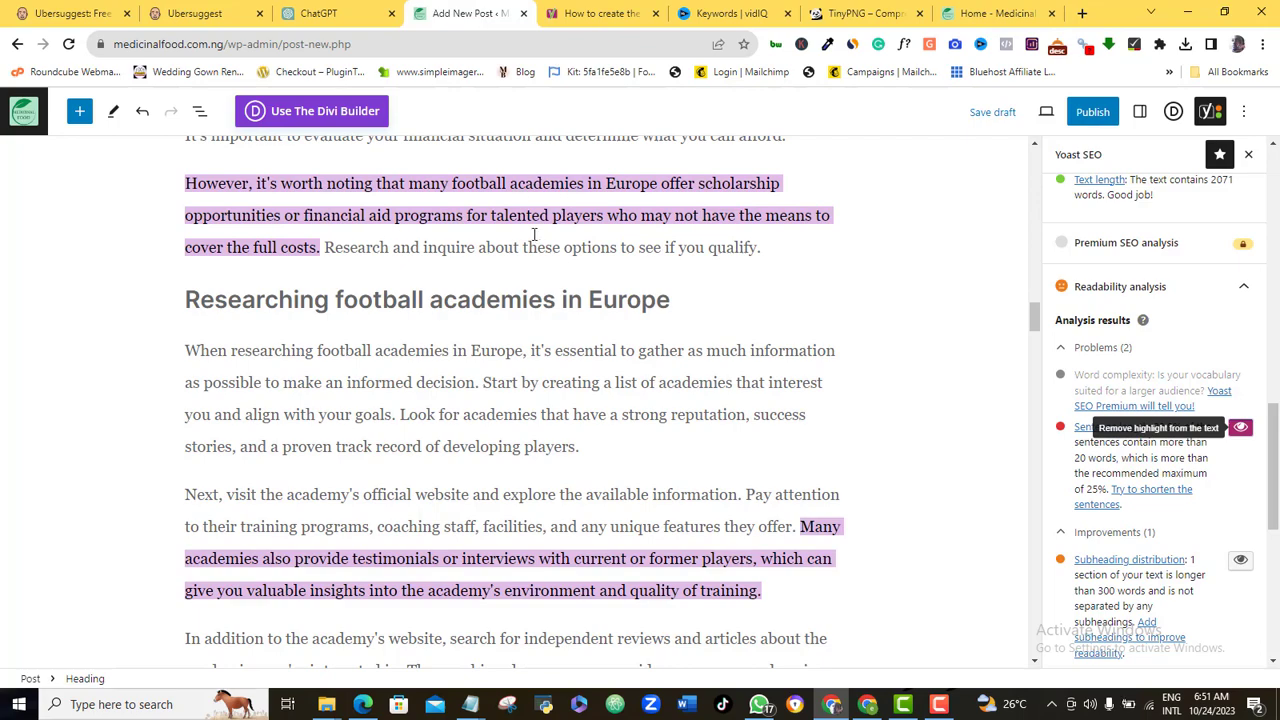
{"action": "left_click", "coordinate": [317, 247]}
{"action": "key", "text": "BackSpace"}
{"action": "key", "text": "BackSpace"}
{"action": "key", "text": "BackSpace"}
{"action": "key", "text": "BackSpace"}
{"action": "key", "text": "BackSpace"}
{"action": "key", "text": "BackSpace"}
{"action": "key", "text": "BackSpace"}
{"action": "key", "text": "BackSpace"}
{"action": "key", "text": "BackSpace"}
{"action": "key", "text": "BackSpace"}
{"action": "key", "text": "BackSpace"}
{"action": "key", "text": "BackSpace"}
{"action": "key", "text": "BackSpace"}
{"action": "key", "text": "BackSpace"}
{"action": "key", "text": "BackSpace"}
{"action": "key", "text": "BackSpace"}
{"action": "key", "text": "BackSpace"}
{"action": "key", "text": "BackSpace"}
{"action": "key", "text": "BackSpace"}
{"action": "key", "text": "BackSpace"}
{"action": "type", "text": "s"}
Split the testimonials sentence after "former players", starting a new paragraph with "This can give you valuable insights".
{"action": "scroll", "coordinate": [600, 330], "scroll_direction": "down", "scroll_amount": 2}
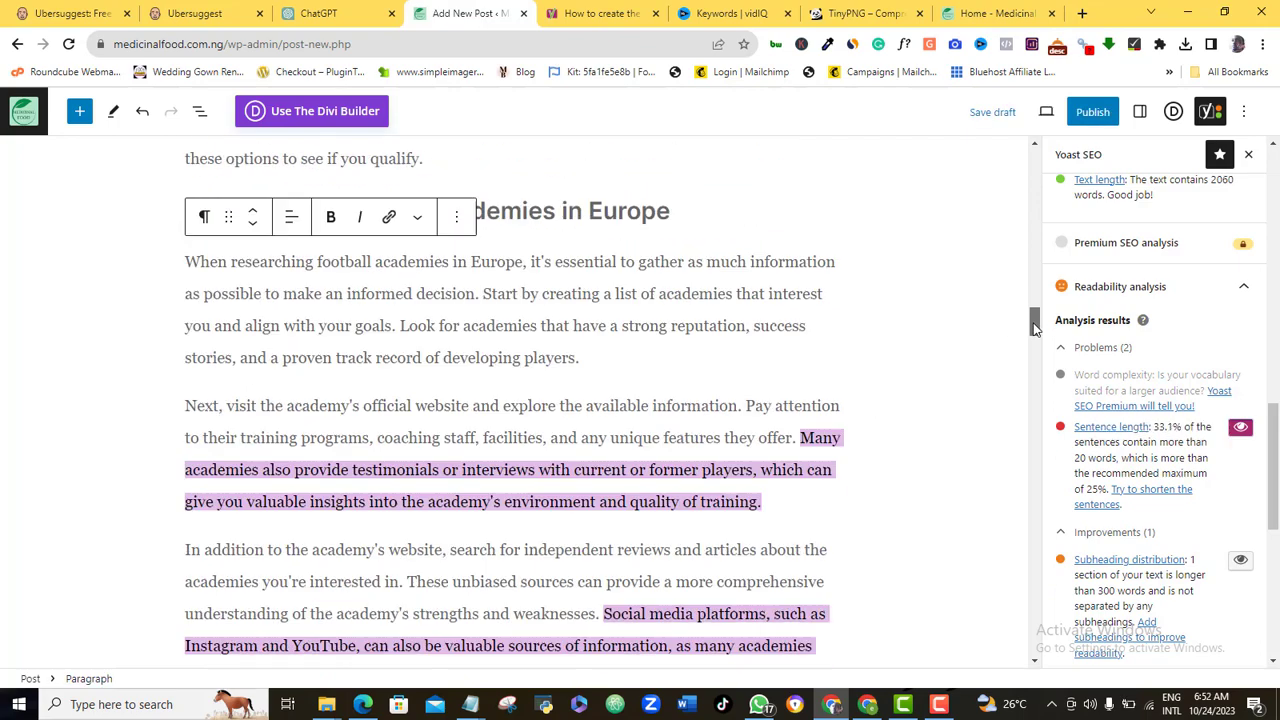
{"action": "left_click", "coordinate": [762, 369]}
{"action": "key", "text": "BackSpace"}
{"action": "type", "text": "."}
{"action": "key", "text": "Return"}
{"action": "key", "text": "Right"}
{"action": "key", "text": "Right"}
{"action": "key", "text": "Right"}
{"action": "key", "text": "Right"}
{"action": "key", "text": "Right"}
{"action": "key", "text": "Right"}
{"action": "key", "text": "Right"}
{"action": "key", "text": "BackSpace"}
{"action": "key", "text": "BackSpace"}
{"action": "key", "text": "BackSpace"}
{"action": "key", "text": "BackSpace"}
{"action": "key", "text": "BackSpace"}
{"action": "key", "text": "BackSpace"}
{"action": "type", "text": "This"}
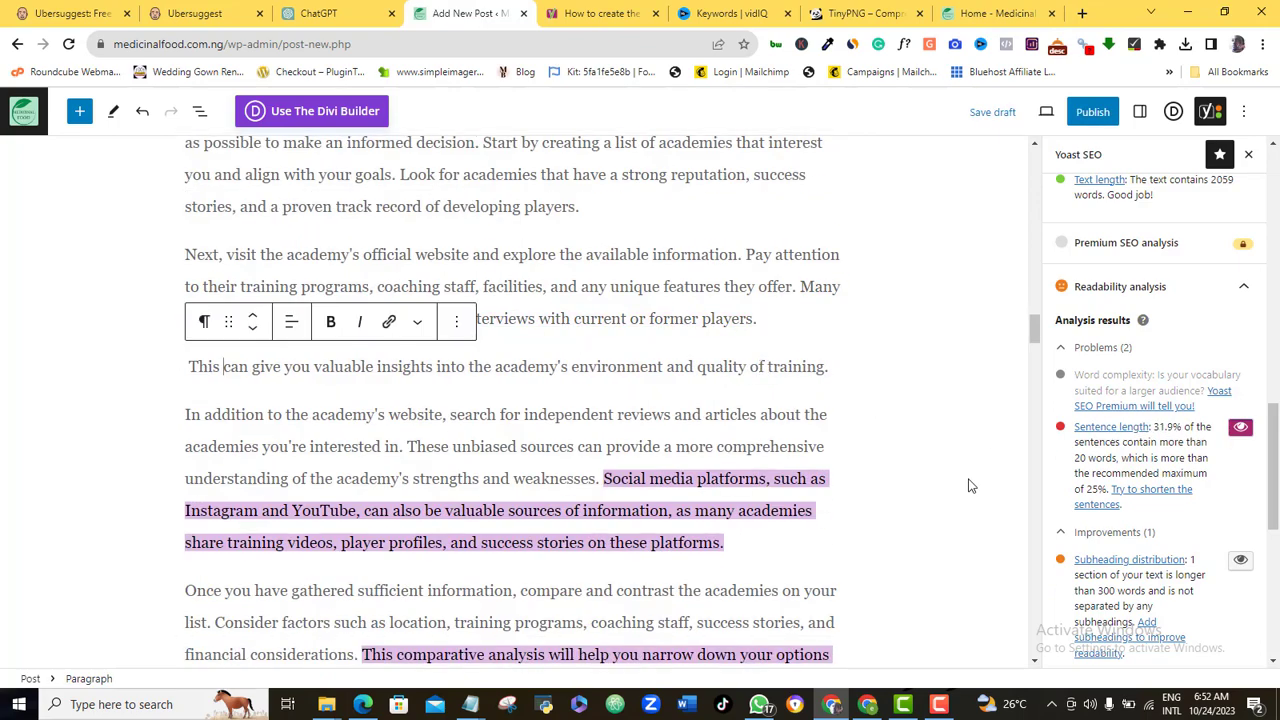
Move the social media sentence into its own paragraph and split it after "information", starting another paragraph with "Many academies share".
{"action": "scroll", "coordinate": [966, 486], "scroll_direction": "down", "scroll_amount": 1}
{"action": "left_click", "coordinate": [603, 373]}
{"action": "key", "text": "Return"}
{"action": "left_click", "coordinate": [278, 405]}
{"action": "key", "text": "BackSpace"}
{"action": "key", "text": "BackSpace"}
{"action": "type", "text": "."}
{"action": "key", "text": "BackSpace"}
{"action": "key", "text": "BackSpace"}
{"action": "type", "text": "M"}
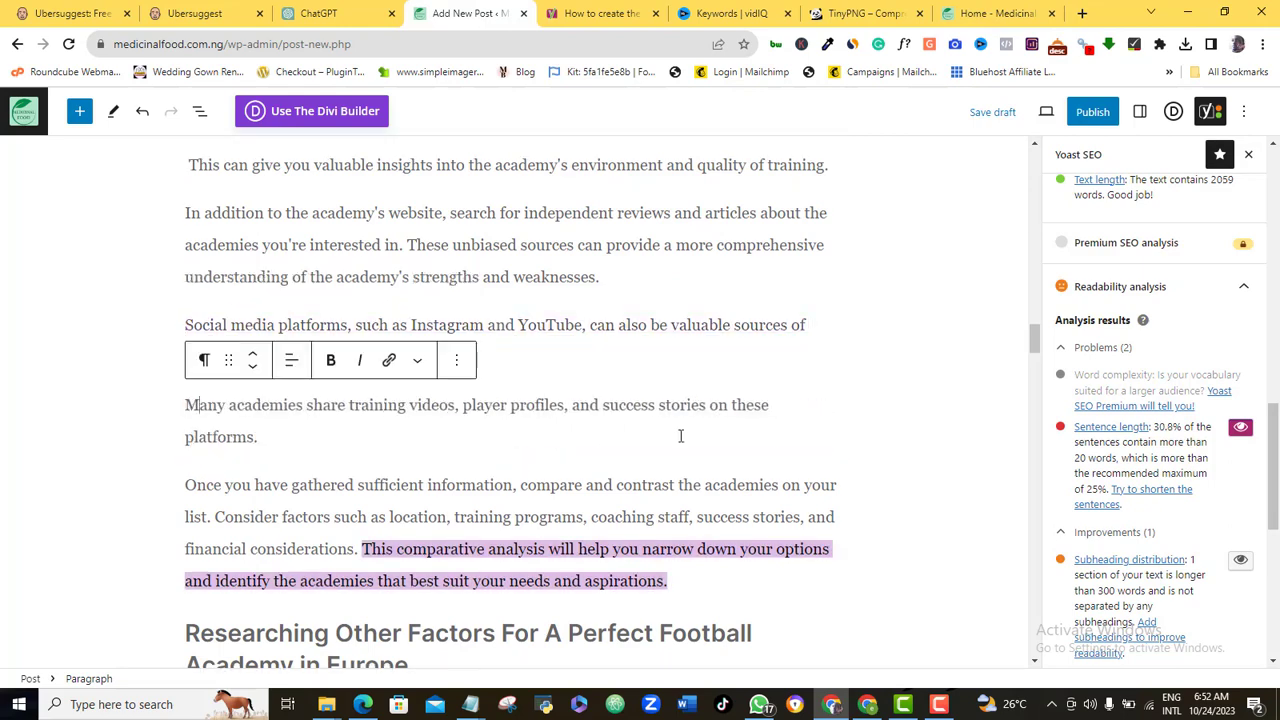
Split the comparative analysis sentence after "your options", beginning the second sentence with "It will also identify".
{"action": "scroll", "coordinate": [680, 434], "scroll_direction": "down", "scroll_amount": 2}
{"action": "left_click", "coordinate": [831, 341]}
{"action": "type", "text": "."}
{"action": "double_click", "coordinate": [198, 373]}
{"action": "type", "text": "It will also"}
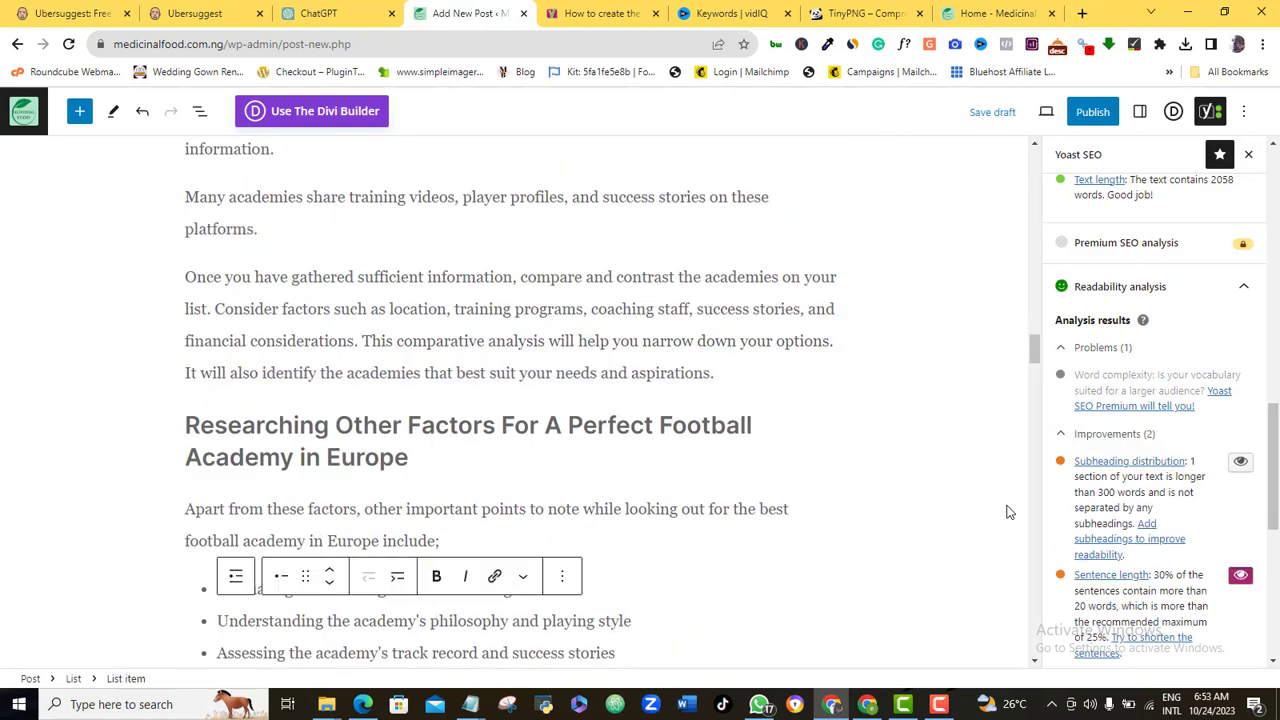
Split the long sentence above the Spain football academy section, starting a new paragraph with "Also, visit their websites".
{"action": "scroll", "coordinate": [1006, 509], "scroll_direction": "down", "scroll_amount": 5}
{"action": "left_click", "coordinate": [266, 341]}
{"action": "key", "text": "BackSpace"}
{"action": "type", "text": "."}
{"action": "key", "text": "Return"}
{"action": "type", "text": "Also,"}
Split the opening La Masia sentence after "in the world", beginning the second sentence with "It is also arguably".
{"action": "scroll", "coordinate": [966, 597], "scroll_direction": "down", "scroll_amount": 2}
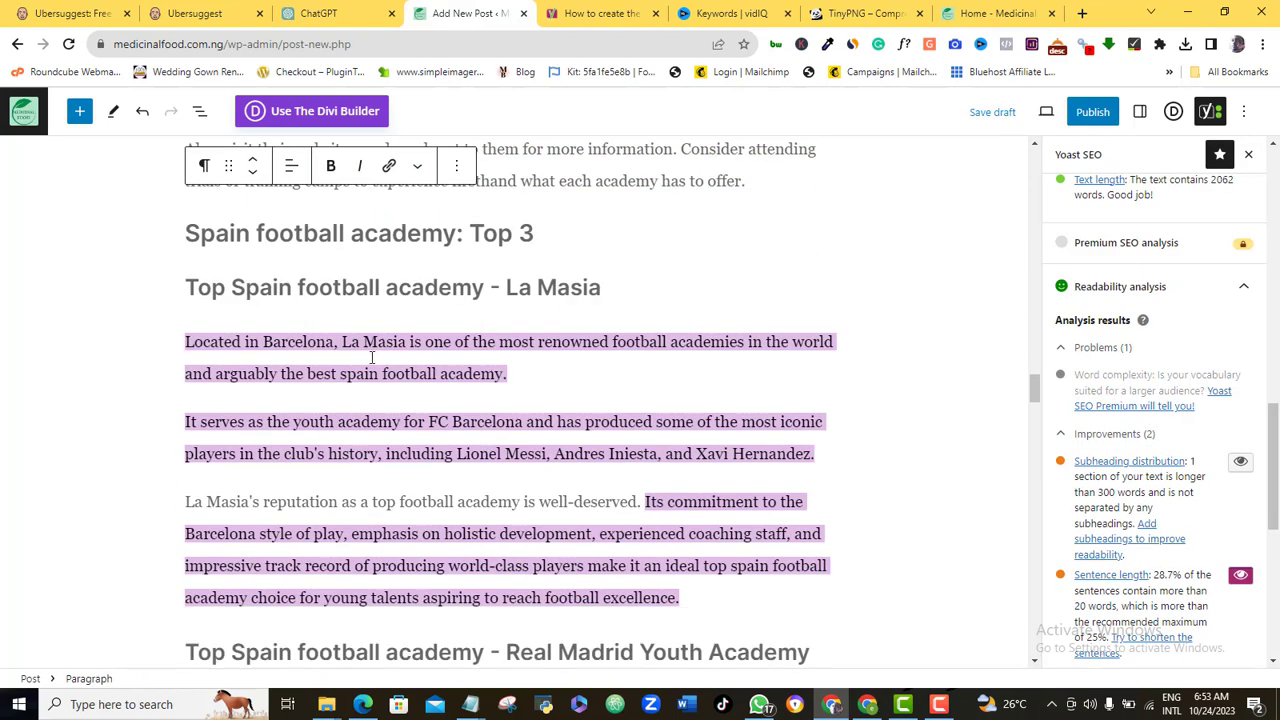
{"action": "left_click", "coordinate": [836, 341]}
{"action": "type", "text": "."}
{"action": "double_click", "coordinate": [198, 373]}
{"action": "type", "text": "It is also"}
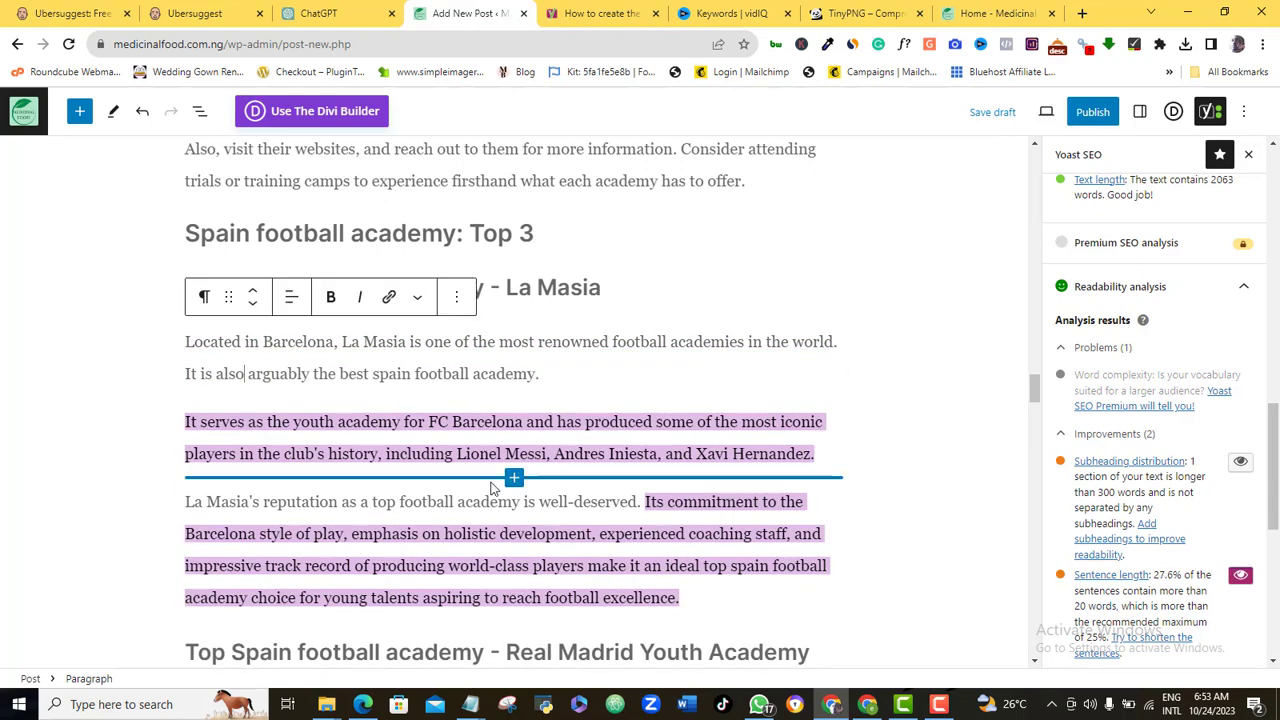
Split the FC Barcelona youth academy sentence after "FC Barcelona", beginning the second sentence with "This academy has produced".
{"action": "left_click", "coordinate": [526, 421]}
{"action": "type", "text": "."}
{"action": "double_click", "coordinate": [542, 421]}
{"action": "type", "text": "This academy"}
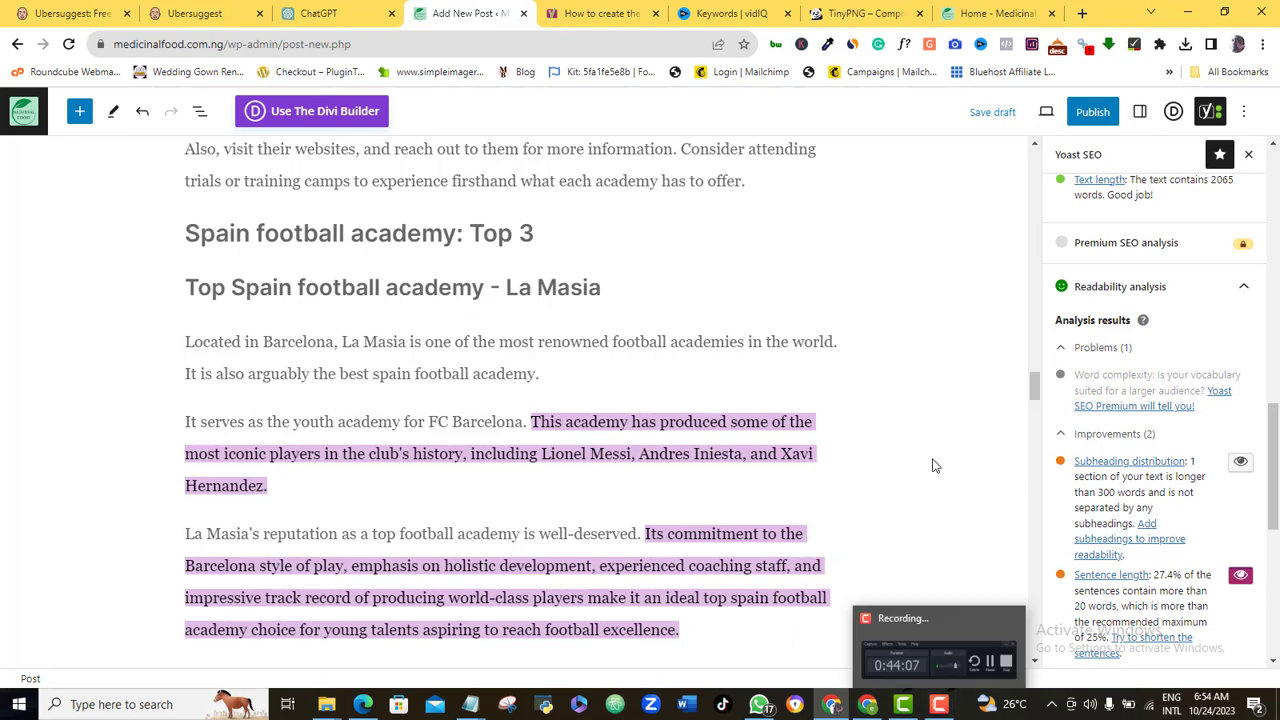
Remove the sentence-length highlighting and review the readability problems, improvements and good results, returning to the focus keyphrase.
{"action": "left_click_drag", "start_coordinate": [1275, 450], "coordinate": [1274, 484]}
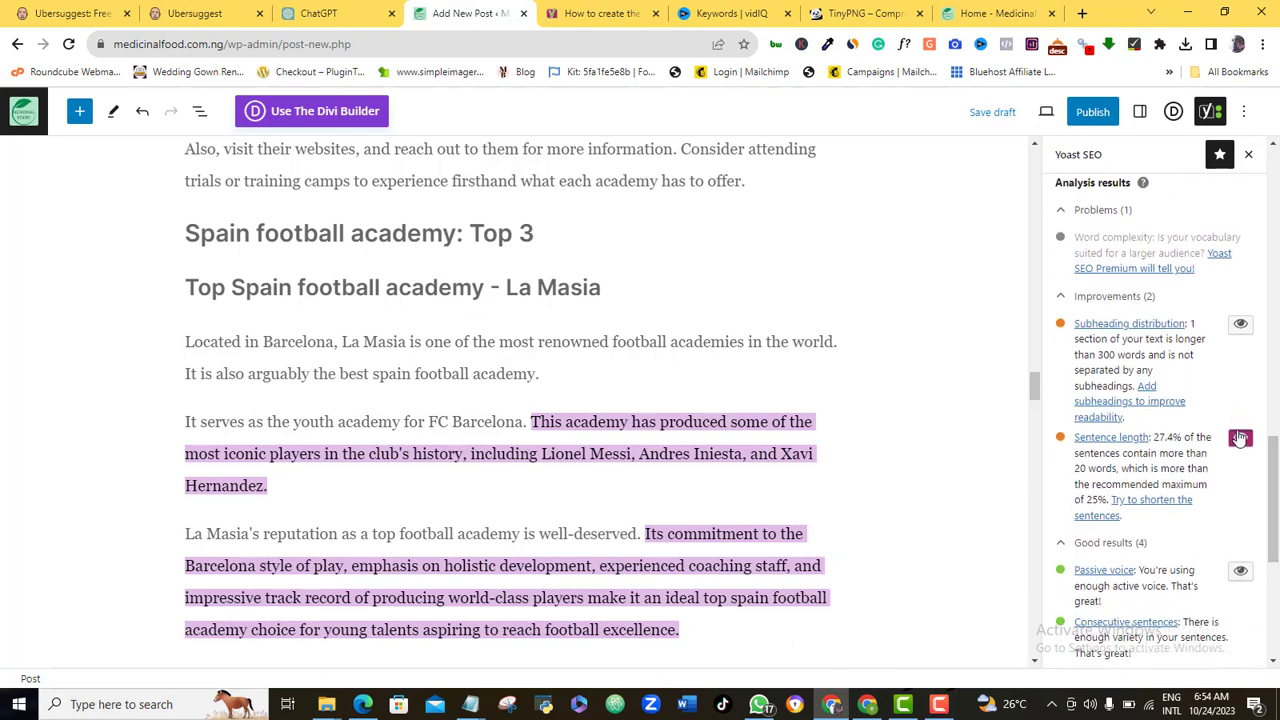
{"action": "left_click", "coordinate": [1240, 437]}
{"action": "left_click_drag", "start_coordinate": [1274, 551], "coordinate": [1274, 491]}
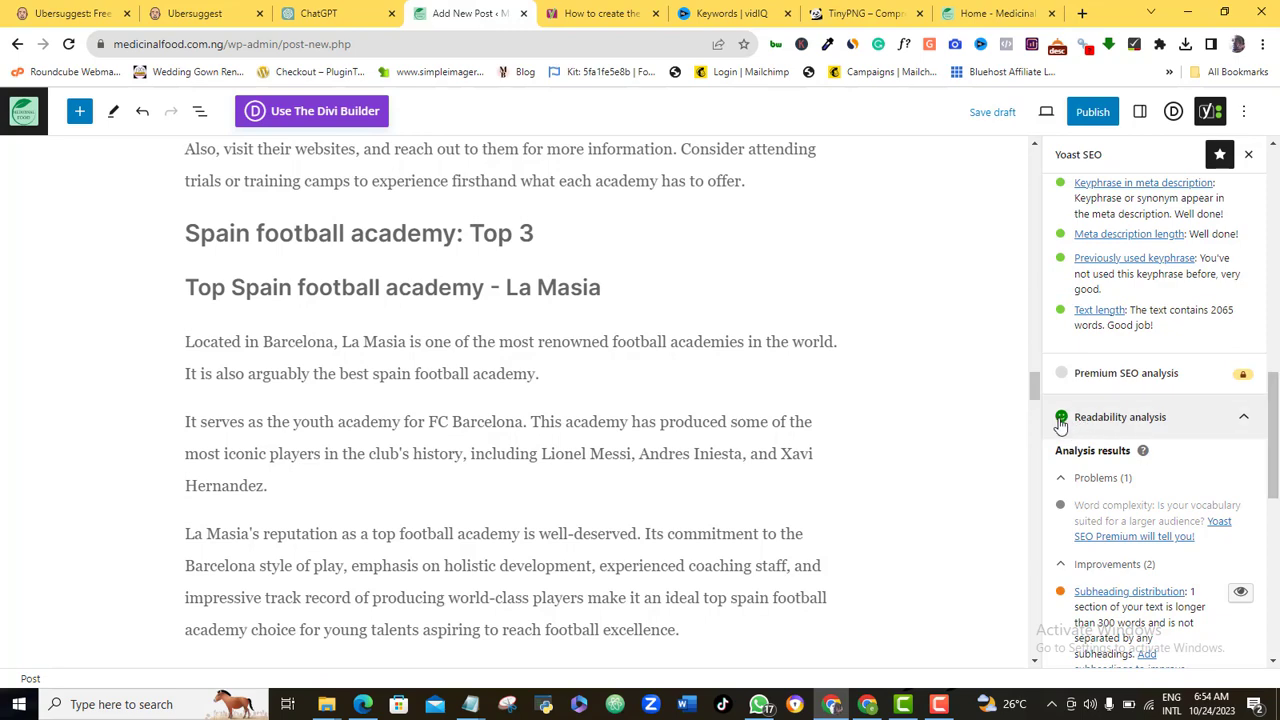
{"action": "left_click_drag", "start_coordinate": [1274, 440], "coordinate": [1274, 553]}
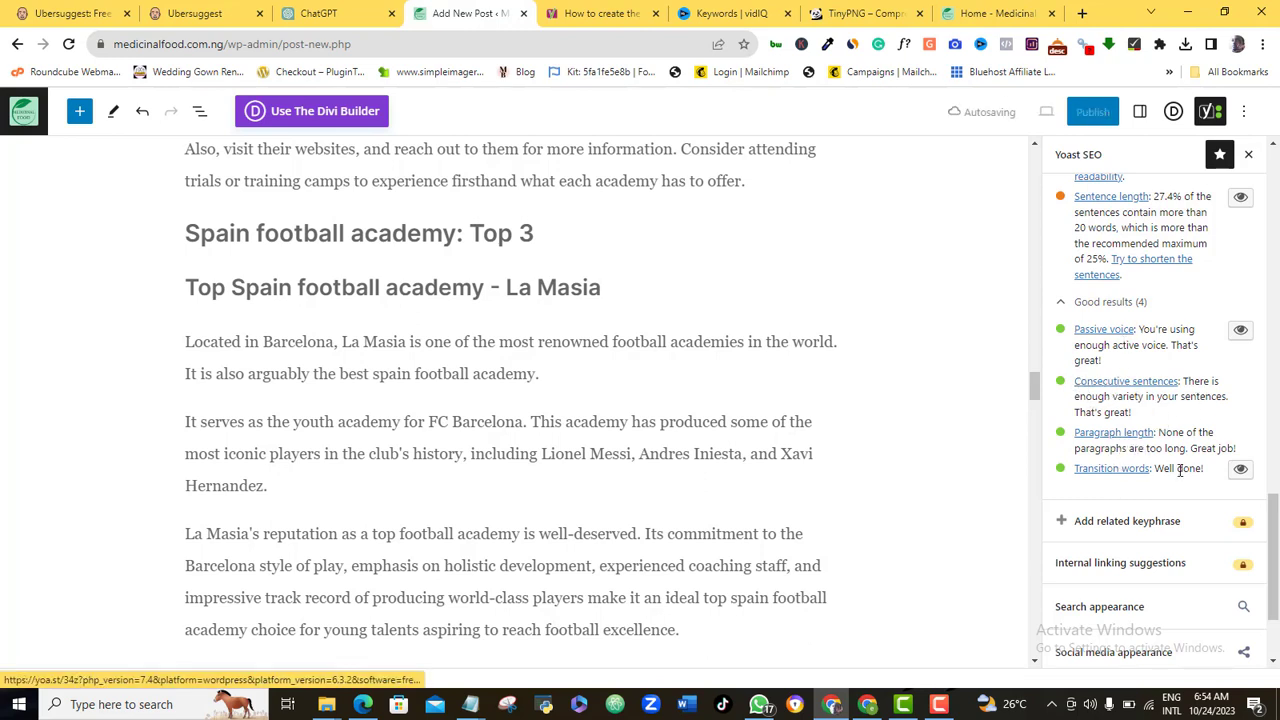
{"action": "scroll", "coordinate": [1275, 540], "scroll_direction": "up", "scroll_amount": 1}
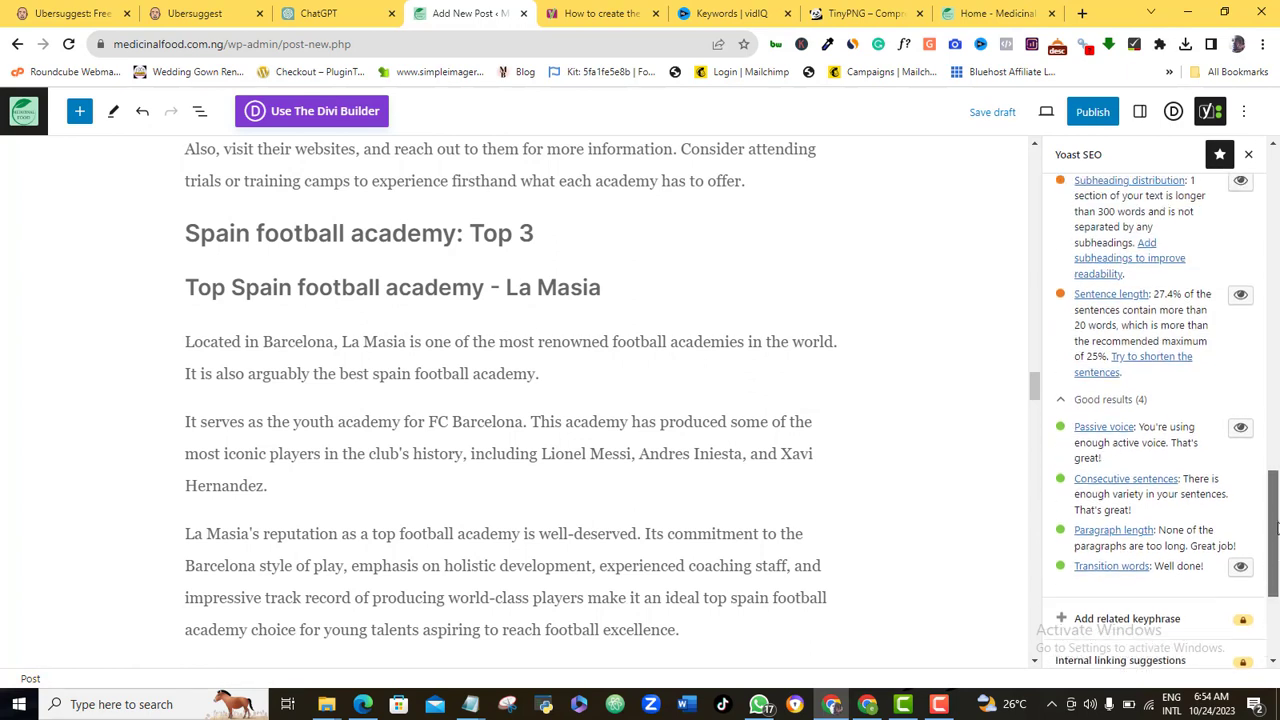
{"action": "left_click_drag", "start_coordinate": [1275, 538], "coordinate": [1275, 500]}
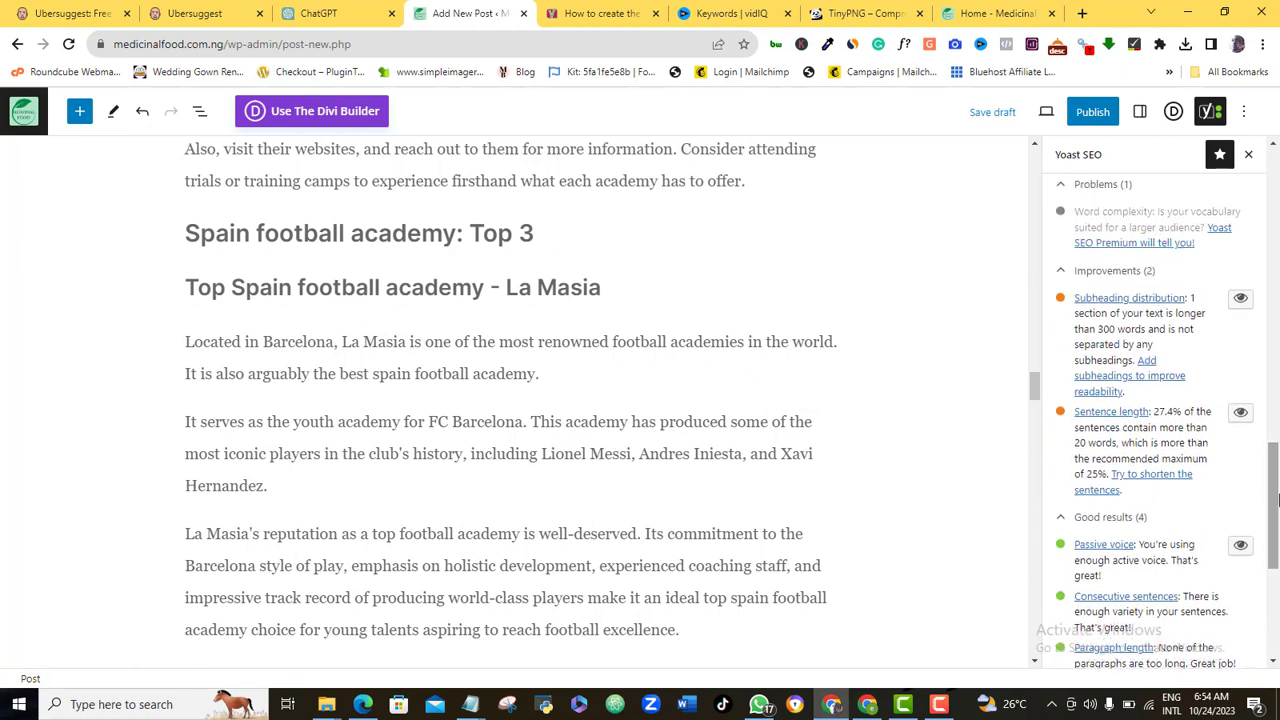
{"action": "left_click_drag", "start_coordinate": [1277, 500], "coordinate": [1276, 208]}
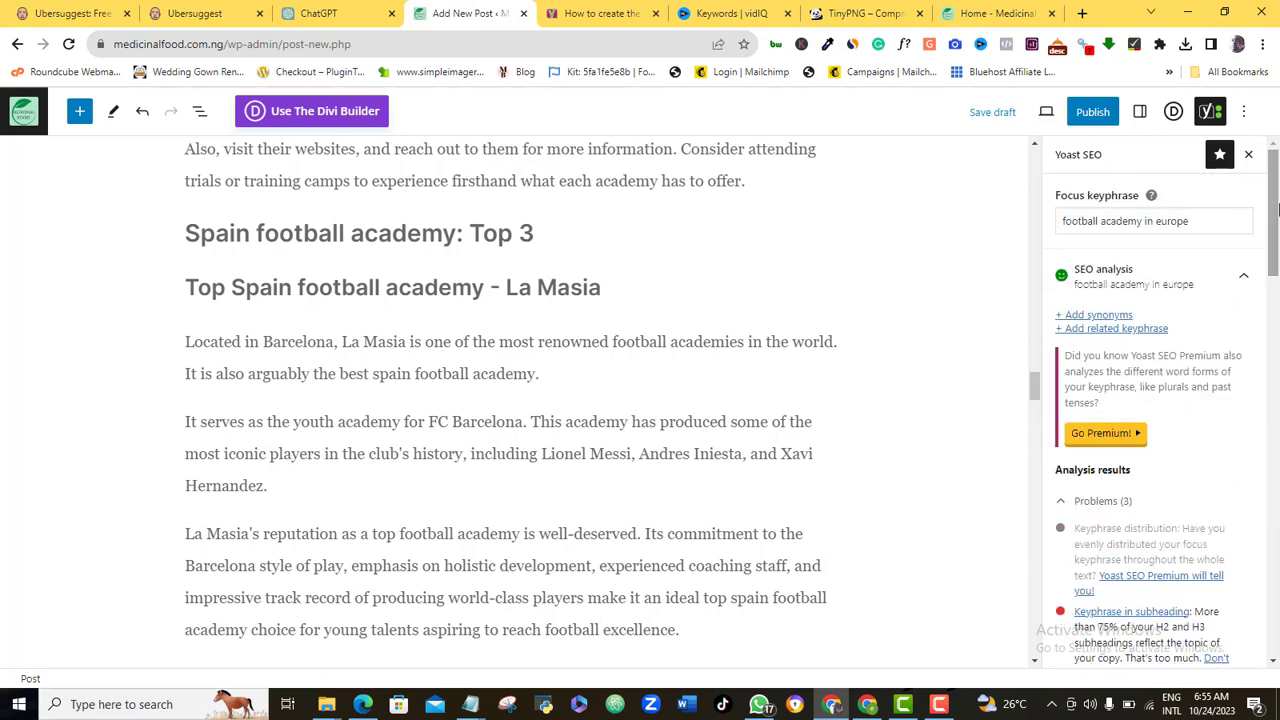